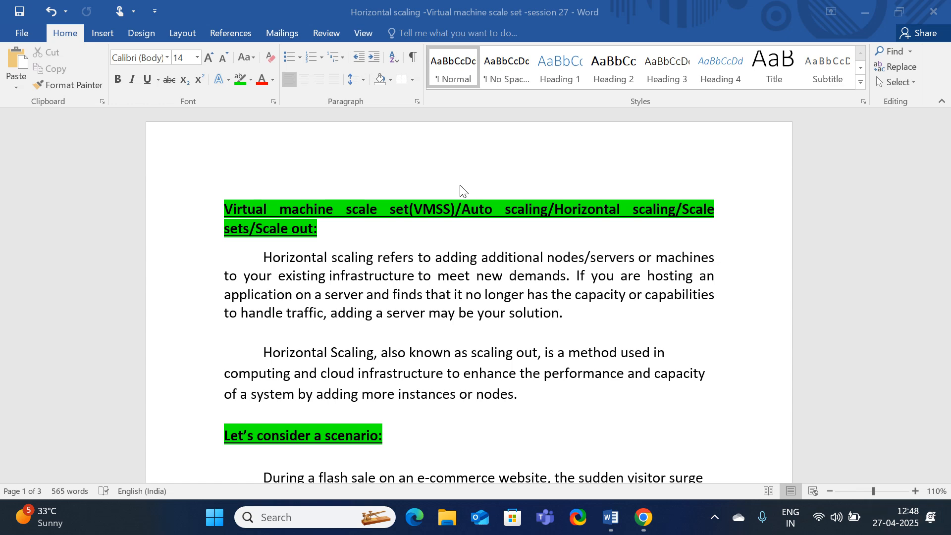
# Scroll the Word notes to the diagram comparing one server (1 CPU, 8 GB RAM) with a three-server pool
pyautogui.scroll(-7, 482, 310)
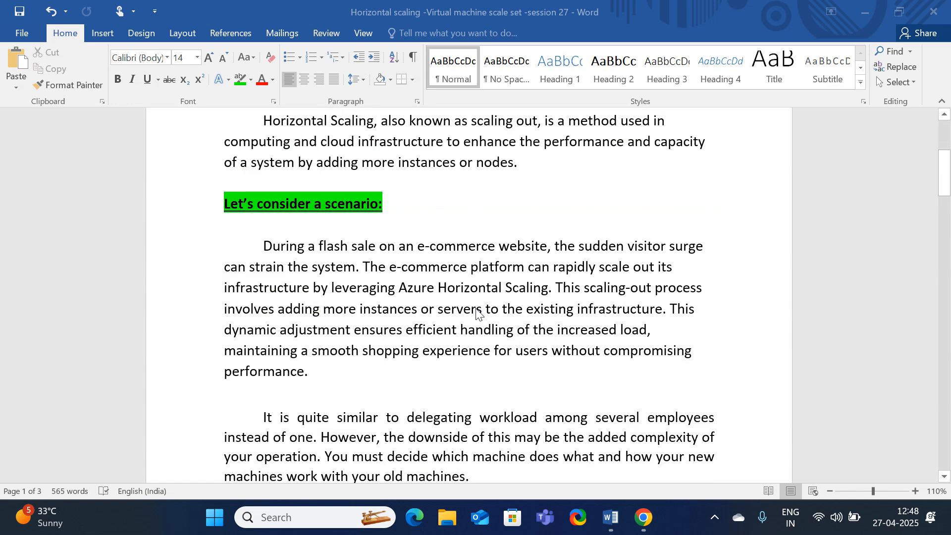
pyautogui.scroll(-10, 477, 317)
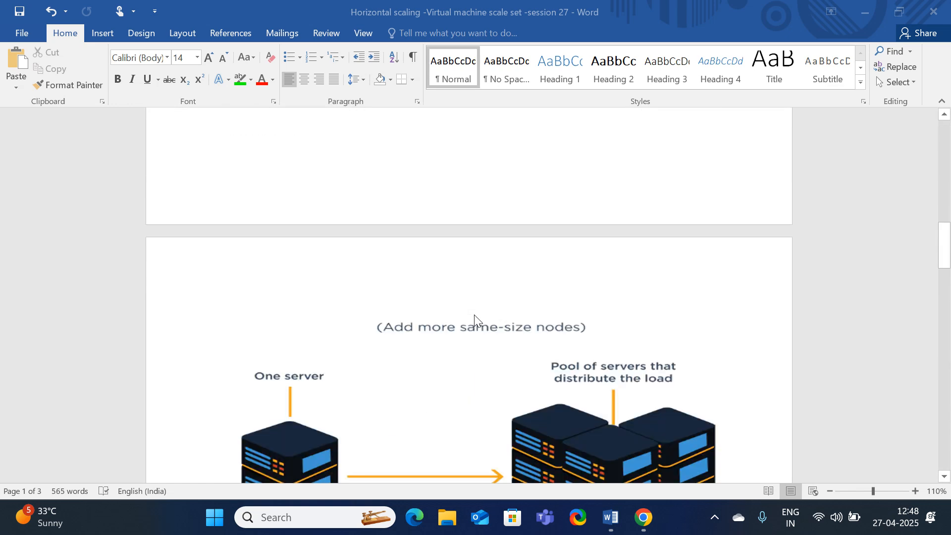
pyautogui.scroll(-1, 409, 338)
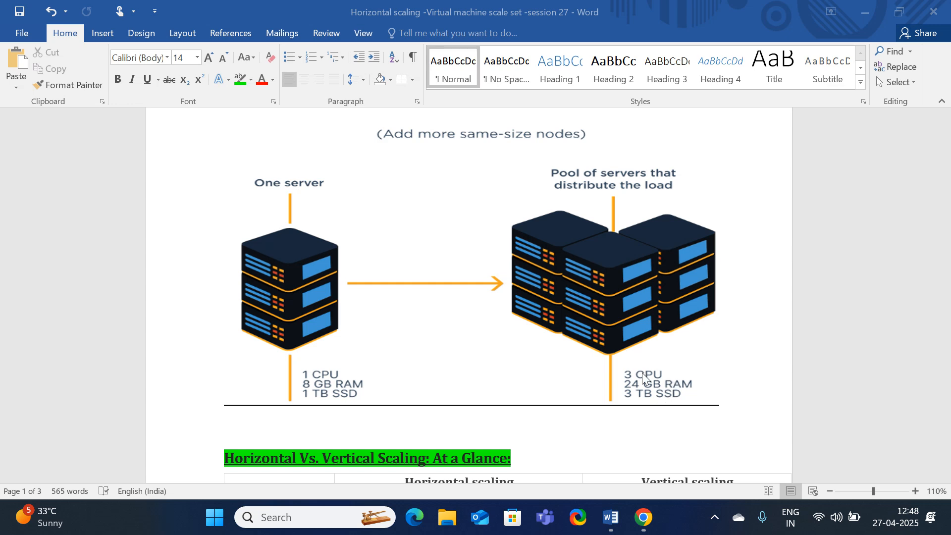
pyautogui.scroll(-1, 622, 401)
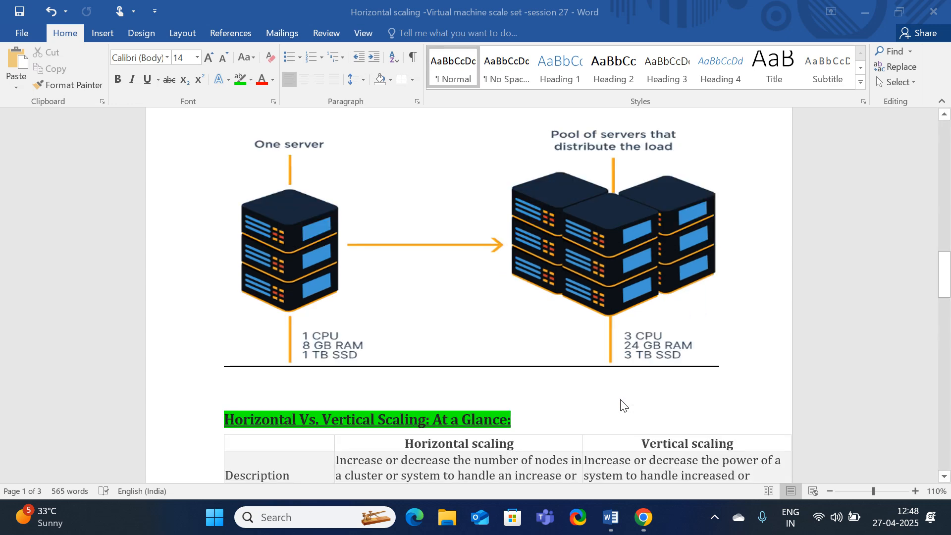
pyautogui.scroll(1, 622, 404)
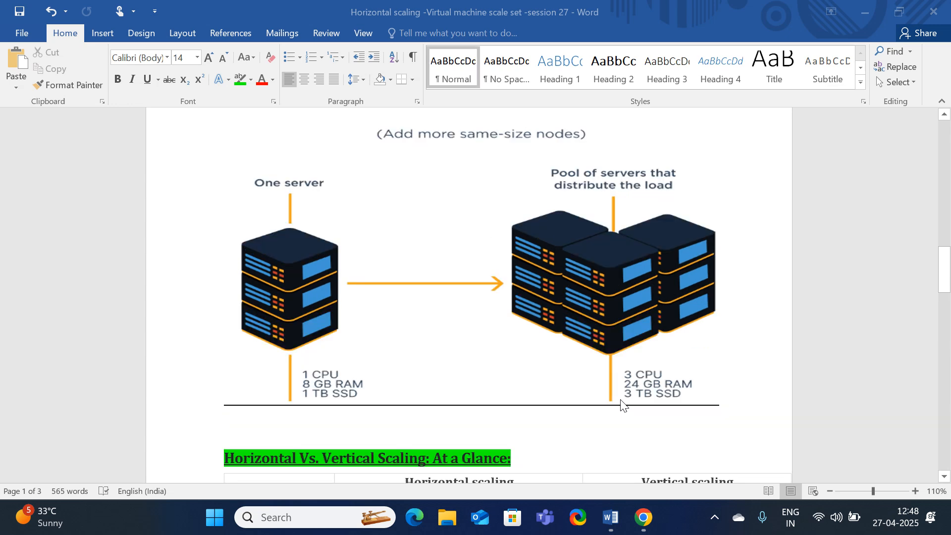
# Switch from Word to the Azure portal and start a new scale set from the Virtual machine scale sets list
pyautogui.click(875, 10)
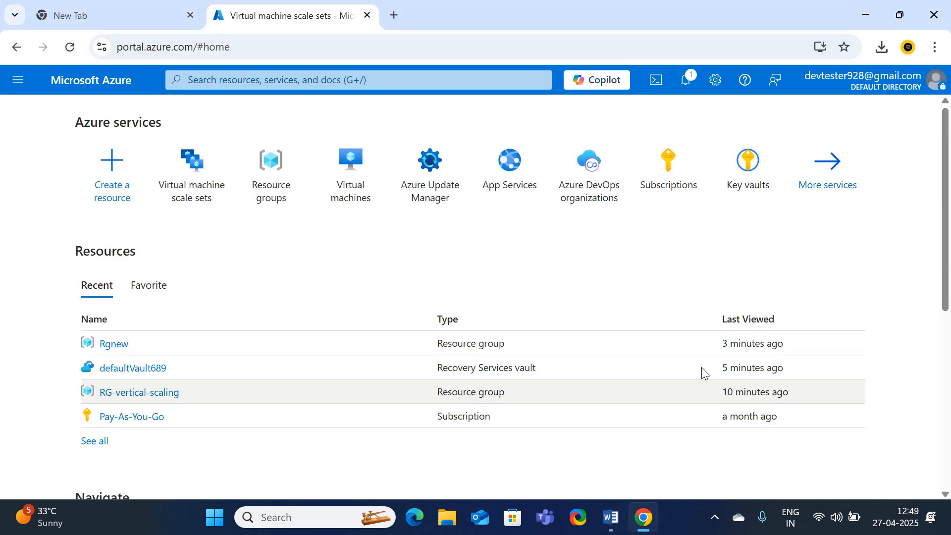
pyautogui.moveTo(185, 193)
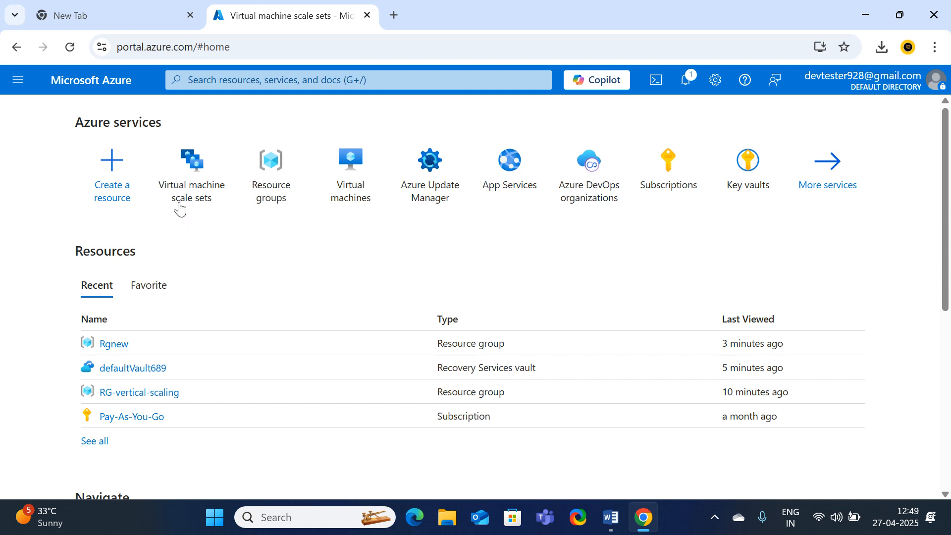
pyautogui.click(183, 195)
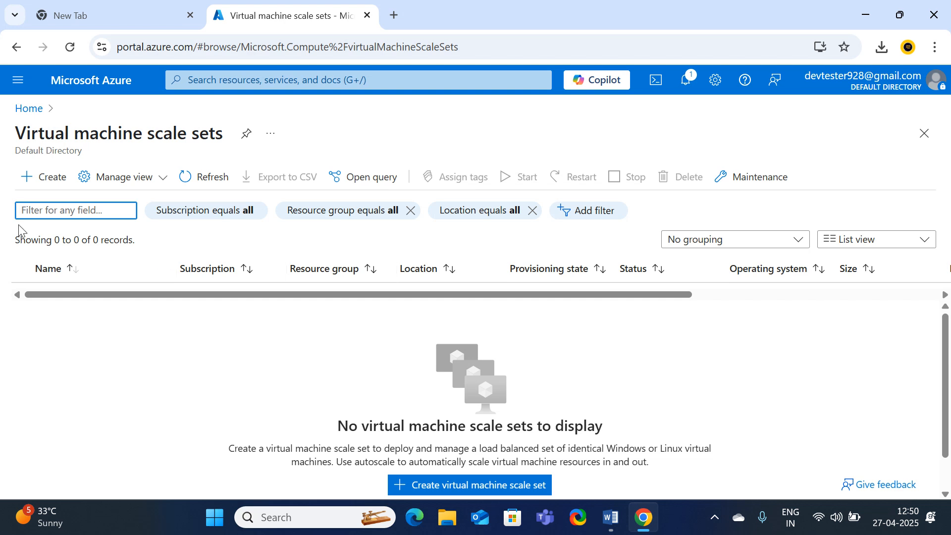
pyautogui.click(55, 189)
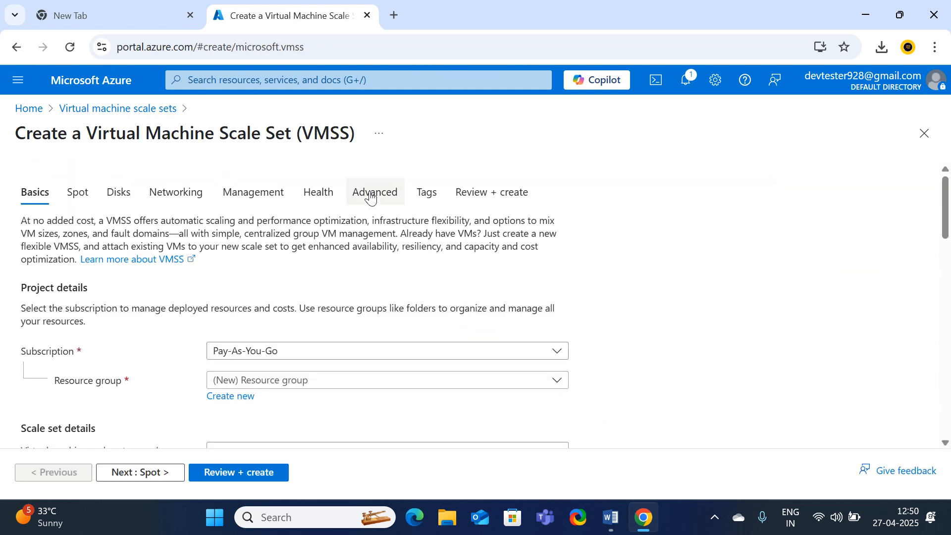
# Browse the existing resource groups, briefly selecting Rgnew
pyautogui.scroll(-2, 178, 297)
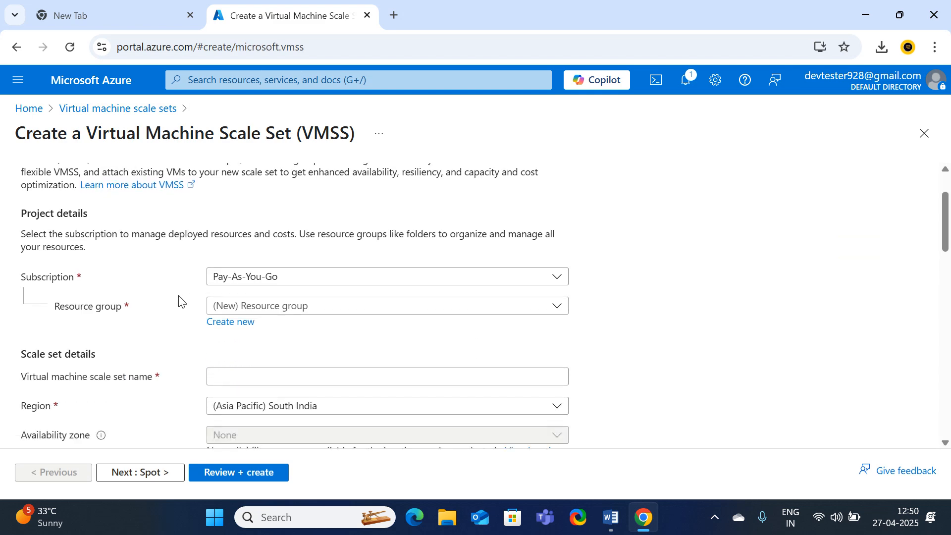
pyautogui.scroll(2, 178, 296)
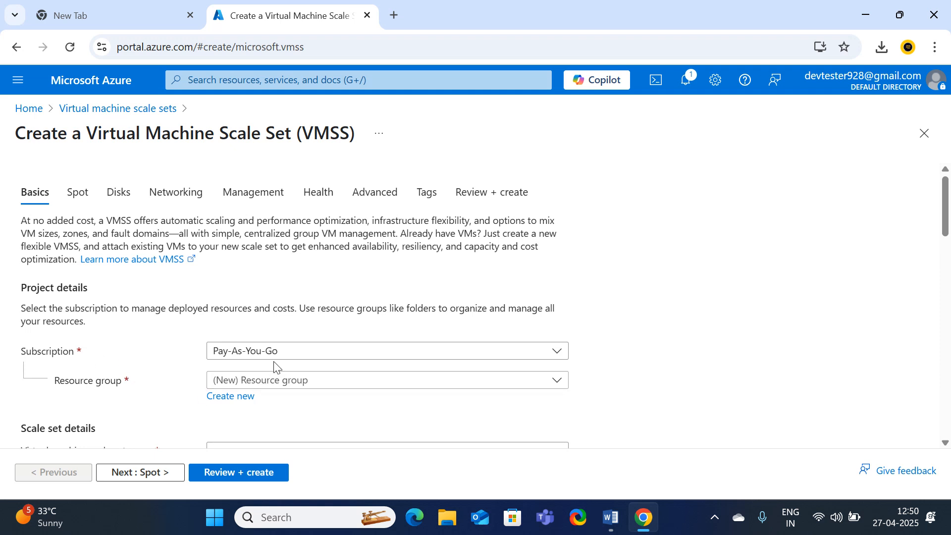
pyautogui.click(277, 387)
pyautogui.click(174, 425)
pyautogui.scroll(-3, 290, 407)
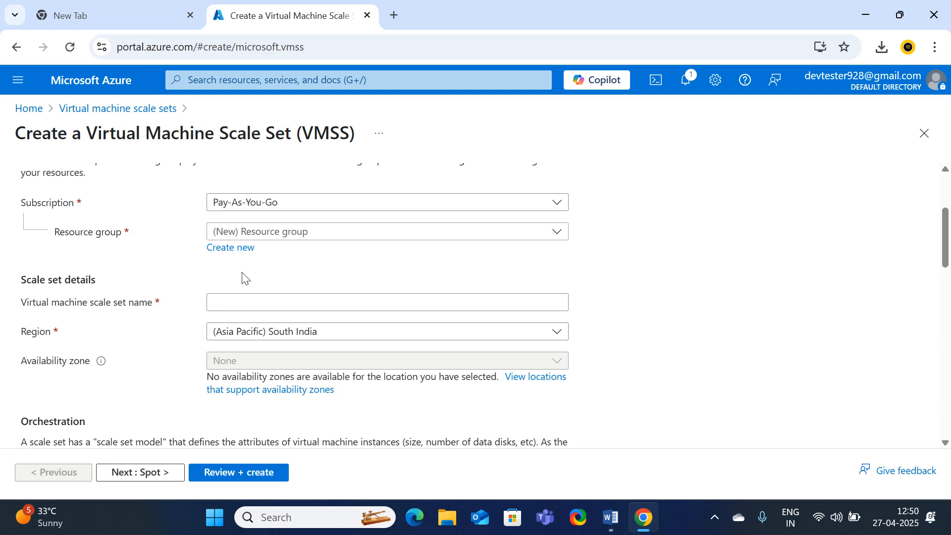
pyautogui.click(289, 233)
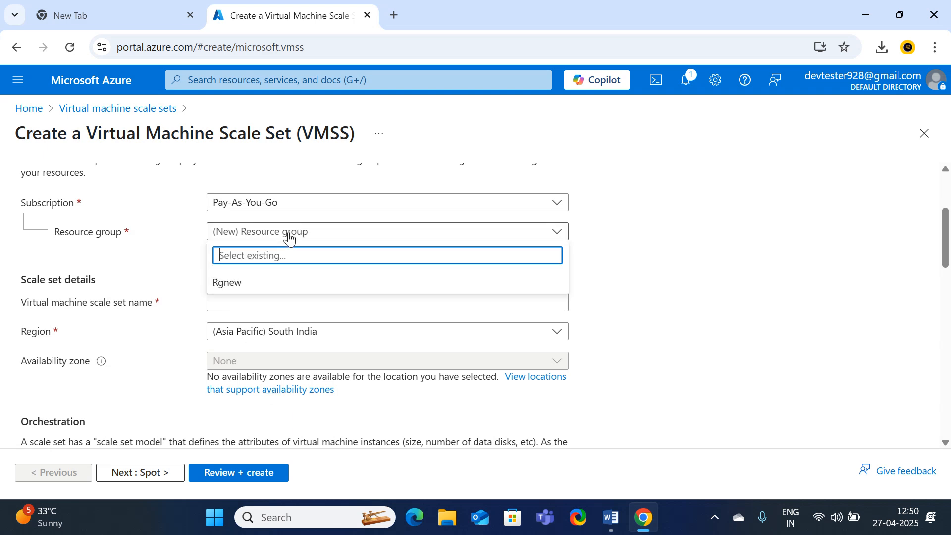
pyautogui.click(236, 290)
# Create a new resource group named RG1 for the scale set
pyautogui.scroll(-2, 258, 277)
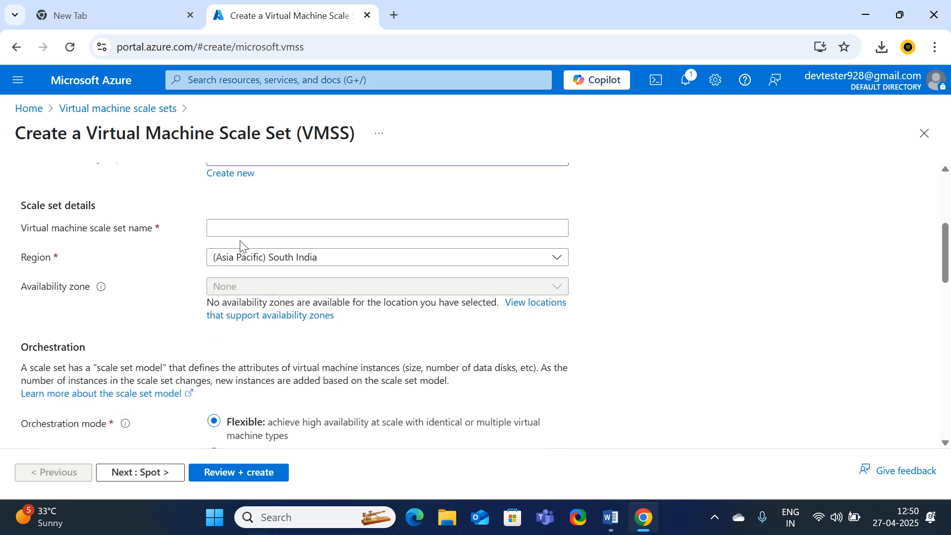
pyautogui.scroll(2, 240, 245)
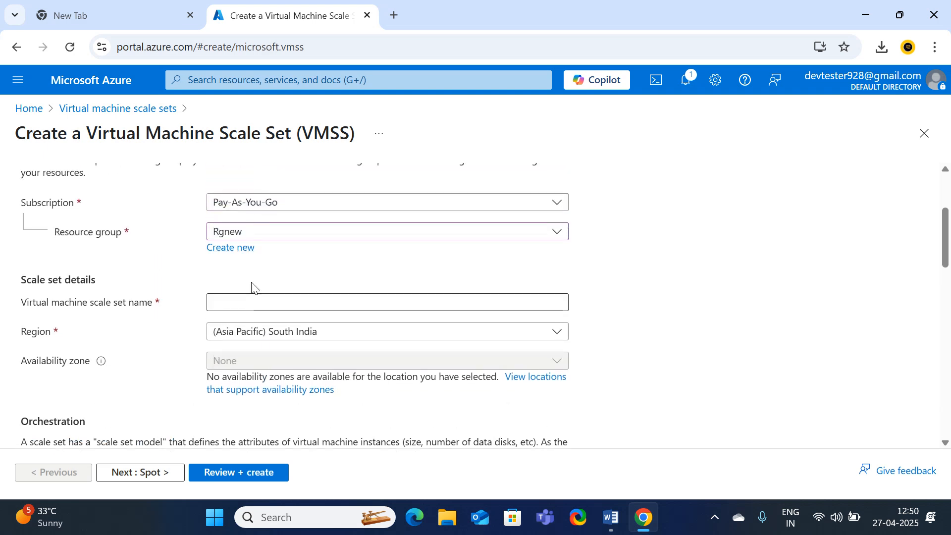
pyautogui.click(232, 250)
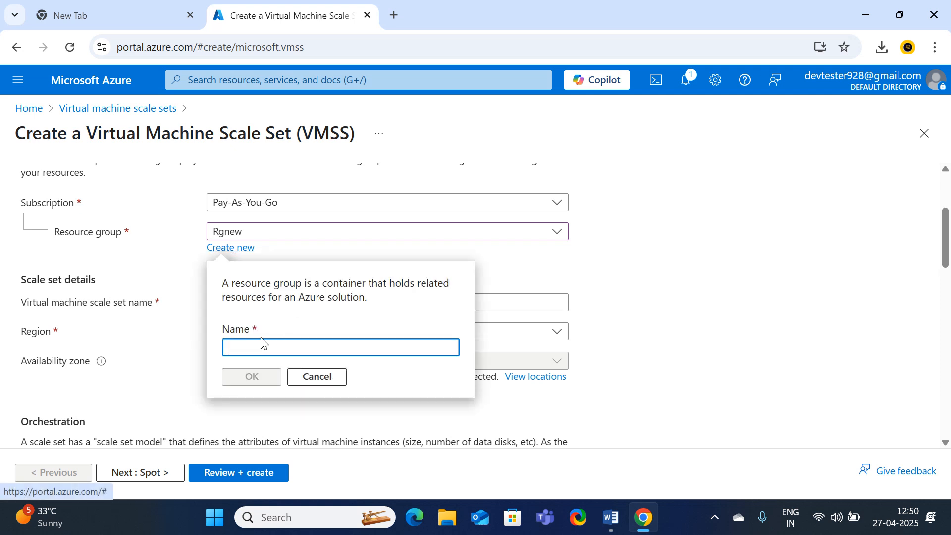
pyautogui.write('RG')
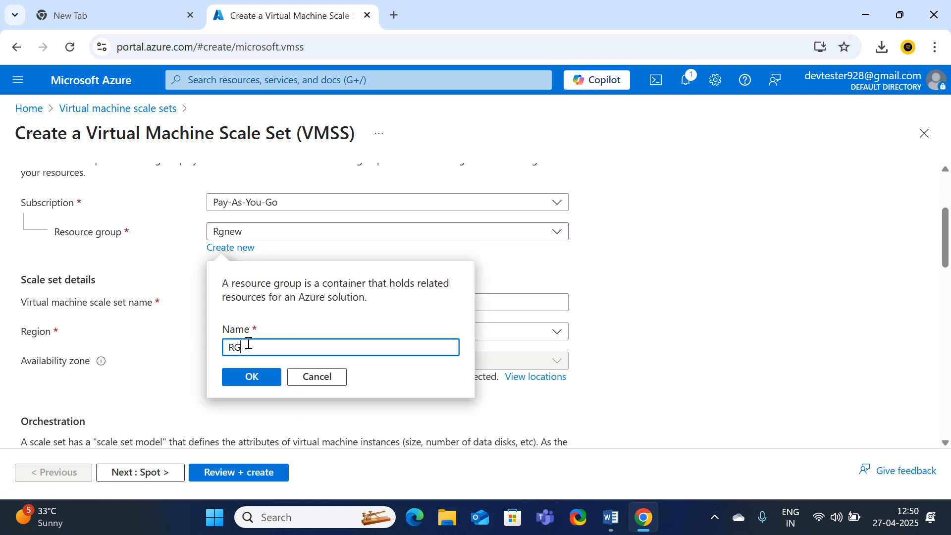
pyautogui.write('1')
pyautogui.click(246, 380)
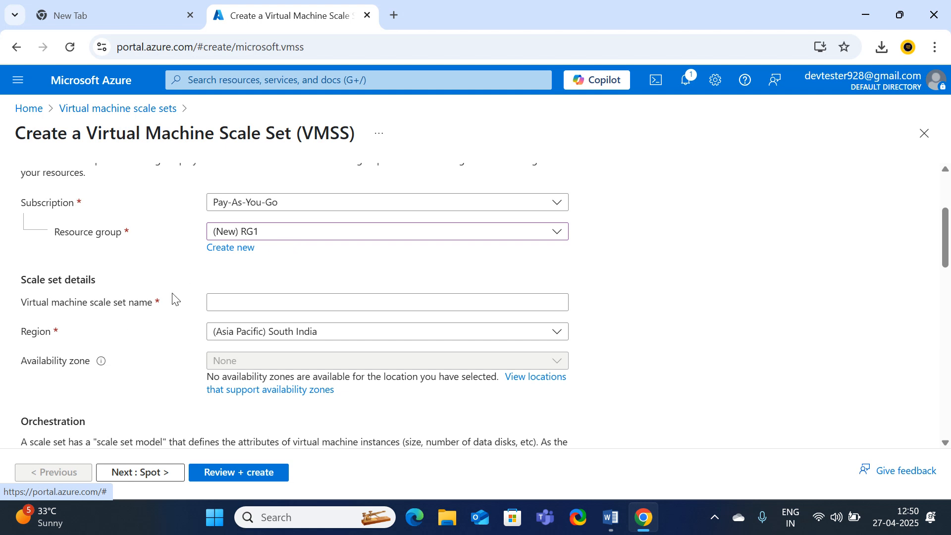
# Name the scale set VMSS1 and set its region to (US) East US
pyautogui.click(250, 303)
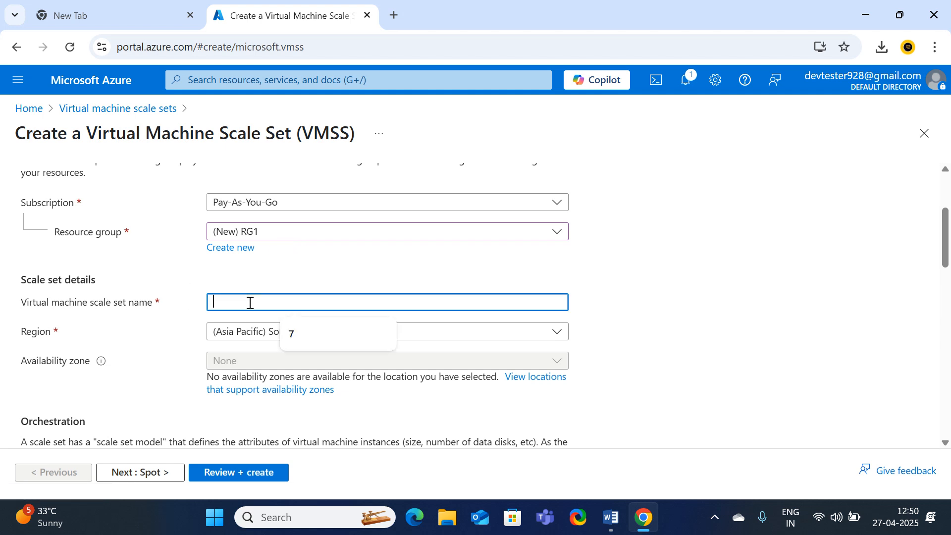
pyautogui.write('VM')
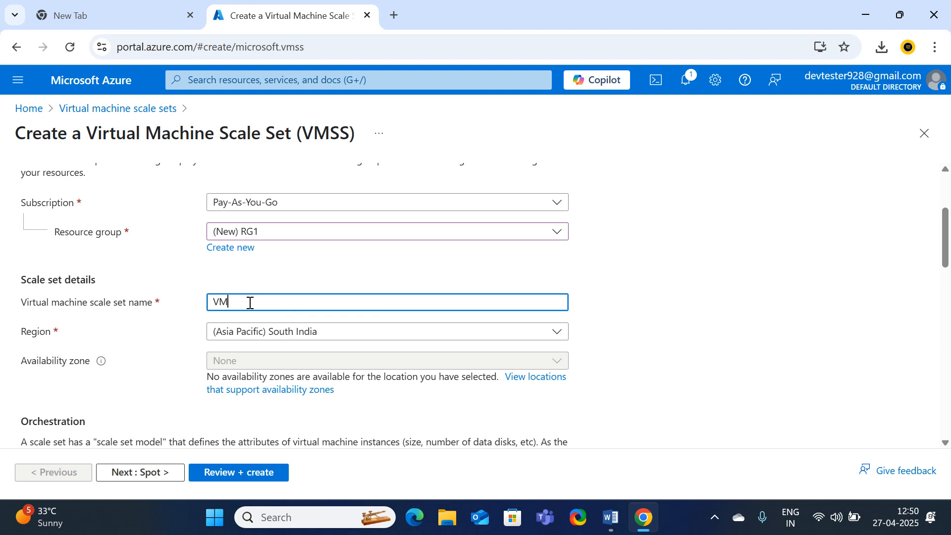
pyautogui.write('SS1')
pyautogui.click(327, 338)
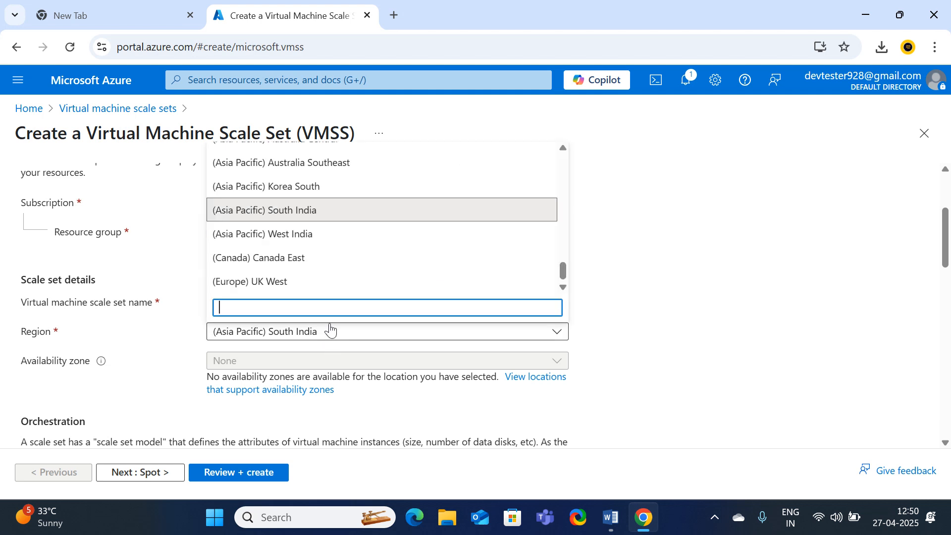
pyautogui.scroll(10, 296, 235)
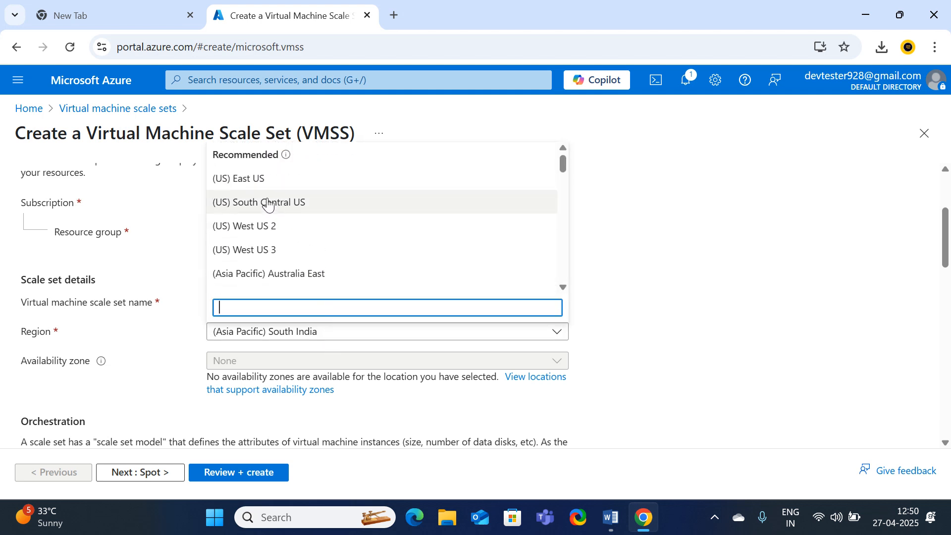
pyautogui.click(250, 179)
pyautogui.scroll(-1, 267, 331)
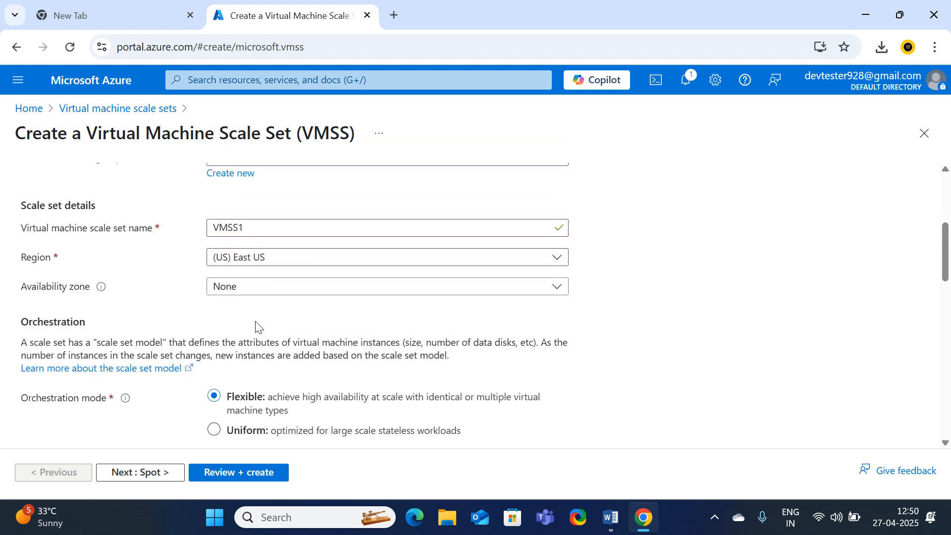
# Limit the availability zones to Zone 1 only
pyautogui.click(241, 291)
pyautogui.click(225, 308)
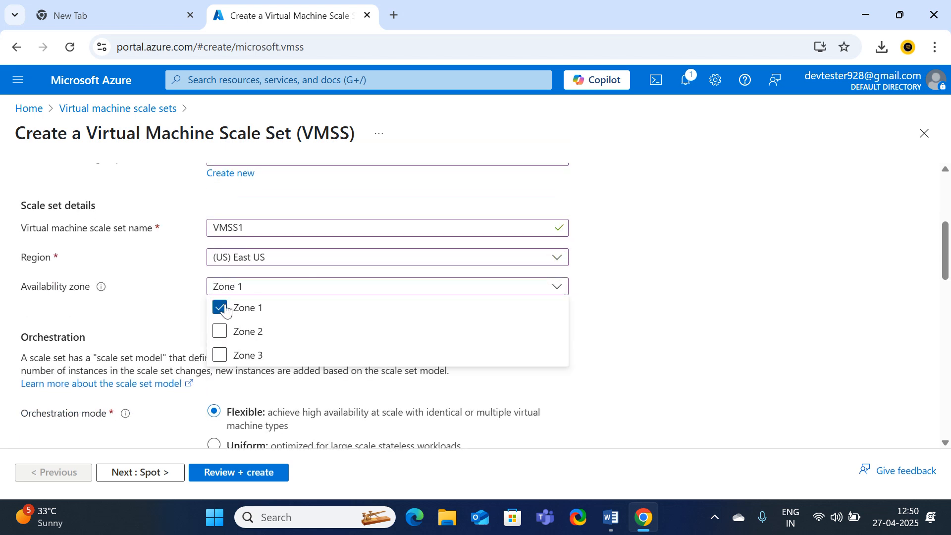
pyautogui.click(663, 338)
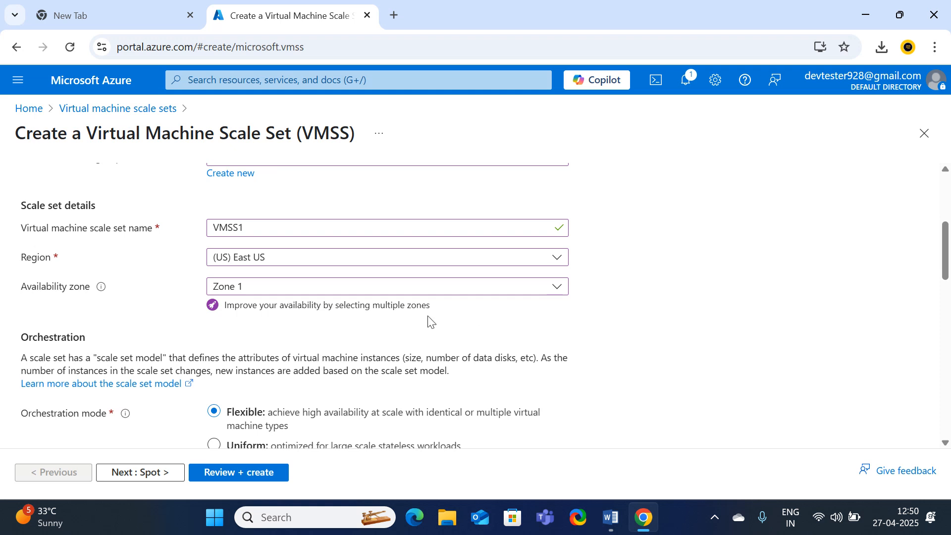
pyautogui.click(387, 292)
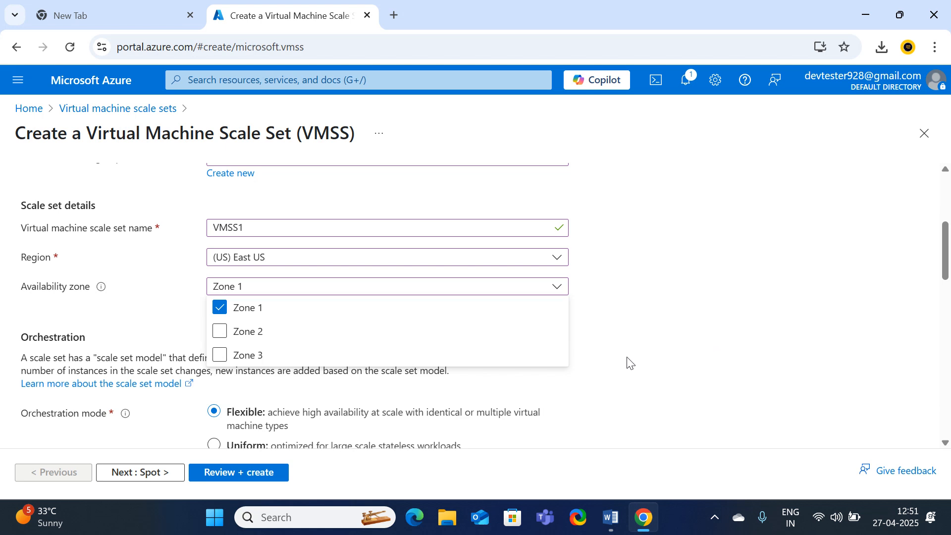
pyautogui.click(659, 332)
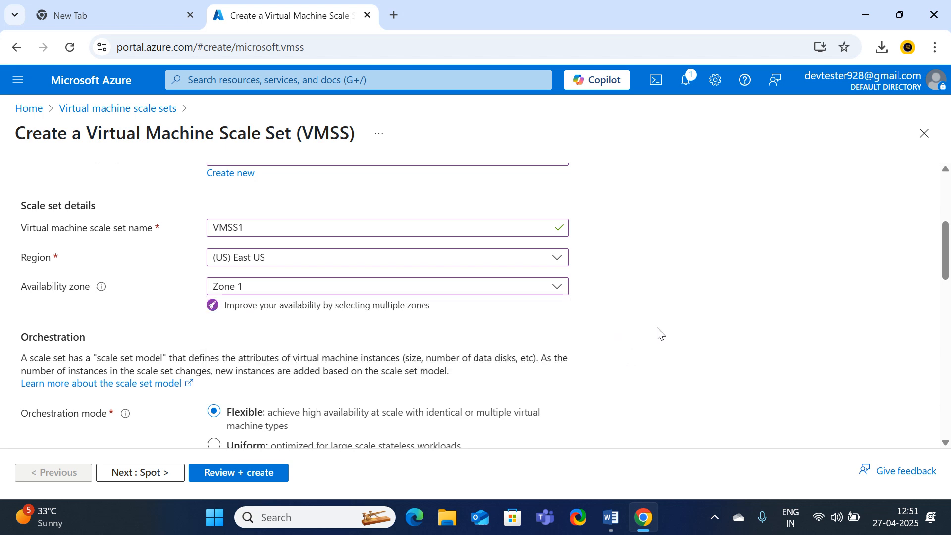
pyautogui.scroll(-3, 208, 307)
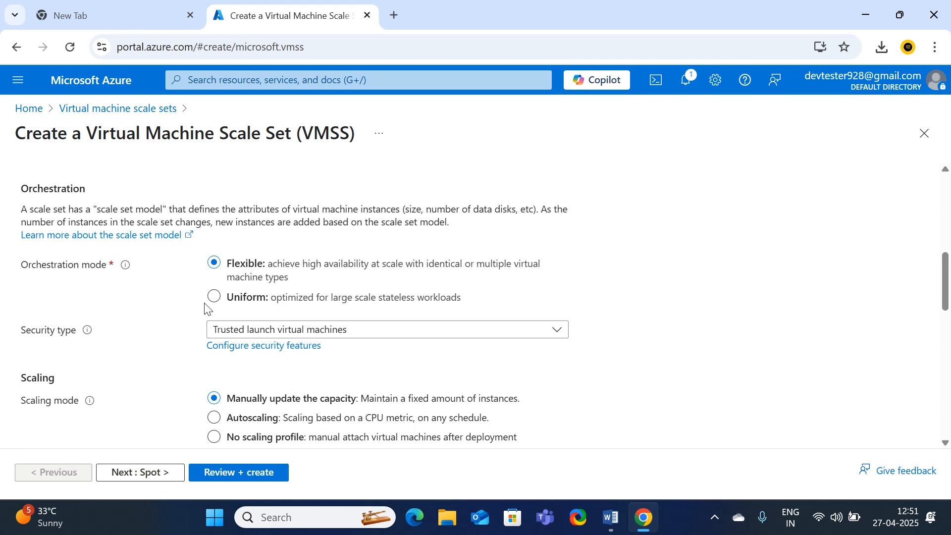
pyautogui.scroll(3, 243, 346)
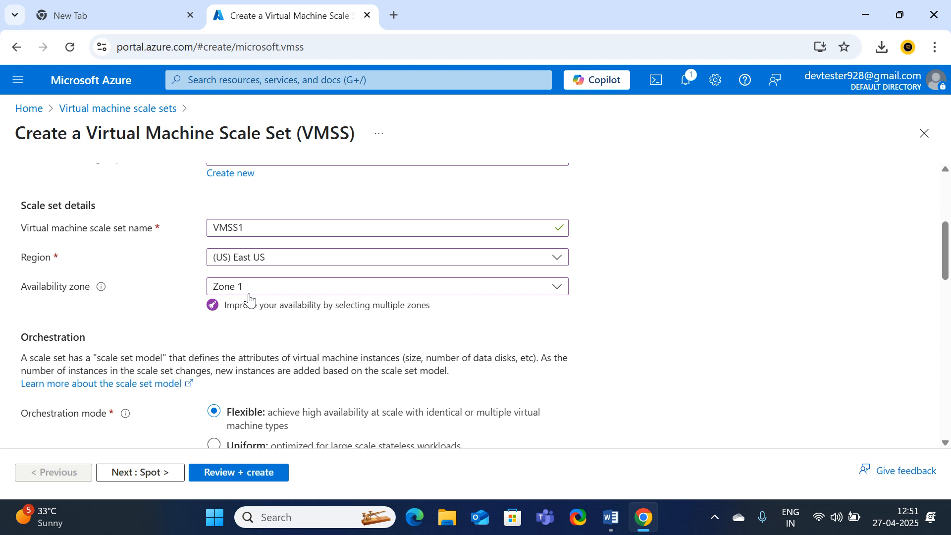
pyautogui.scroll(-2, 253, 298)
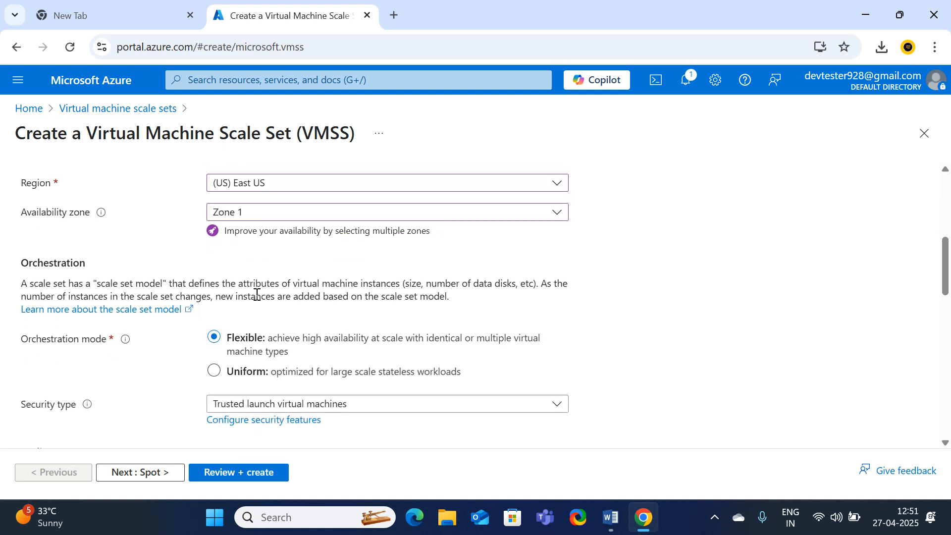
pyautogui.scroll(1, 256, 294)
pyautogui.scroll(-3, 255, 294)
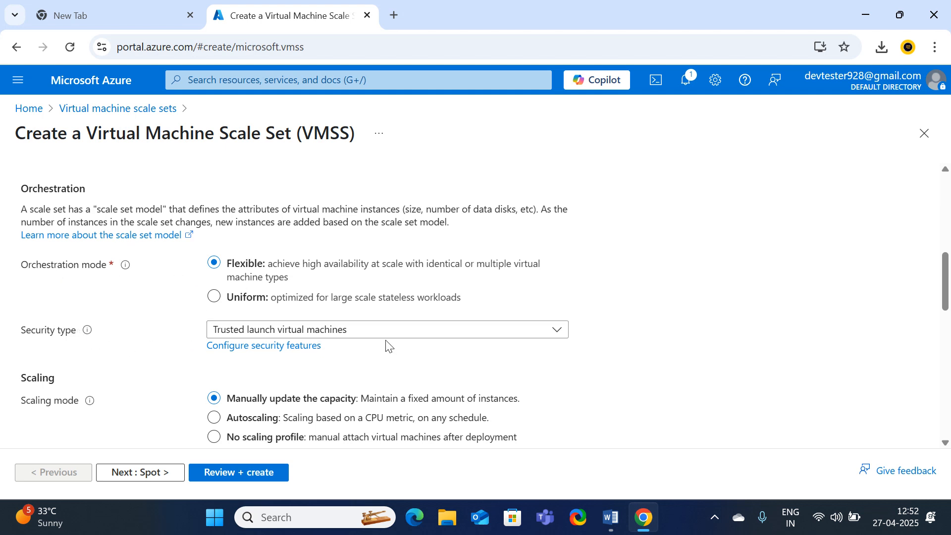
# Set the security type to Standard and the scaling mode to Autoscaling
pyautogui.click(341, 330)
pyautogui.click(249, 355)
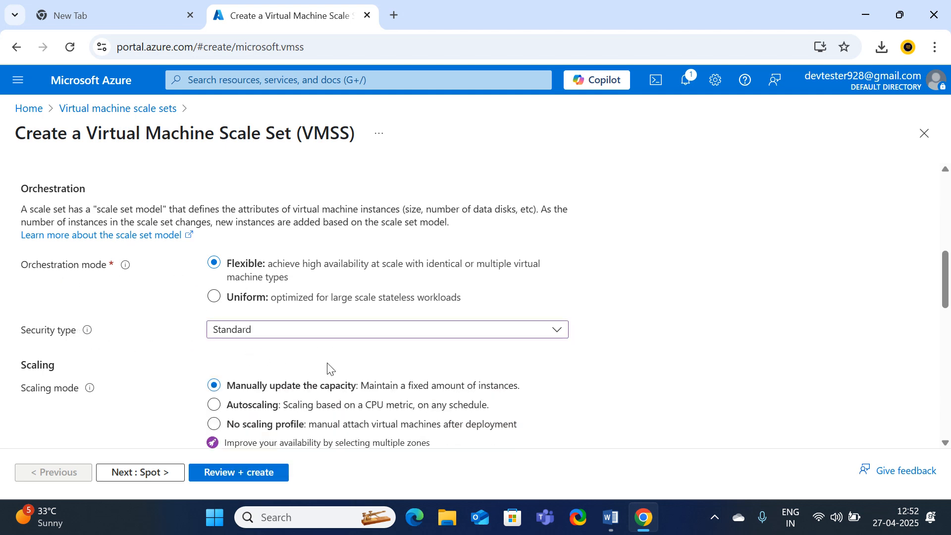
pyautogui.scroll(-3, 307, 381)
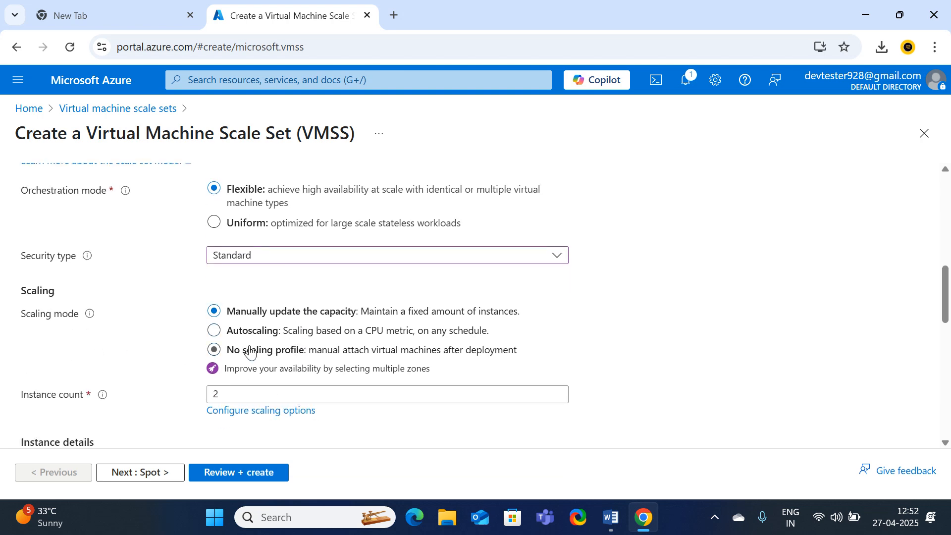
pyautogui.click(214, 331)
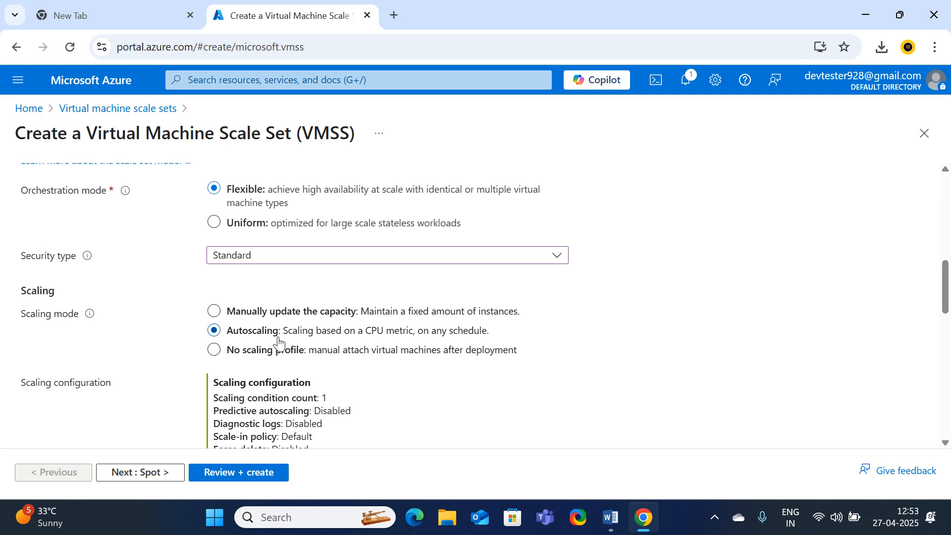
# Open the Scaling configuration page showing the Default condition (2–20 instances, 80%/20% CPU)
pyautogui.scroll(-1, 281, 332)
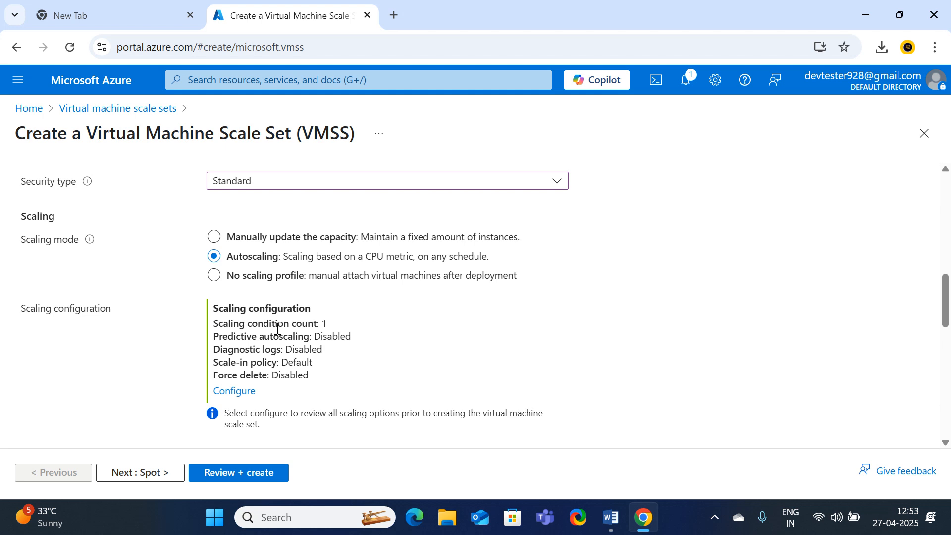
pyautogui.scroll(-2, 307, 350)
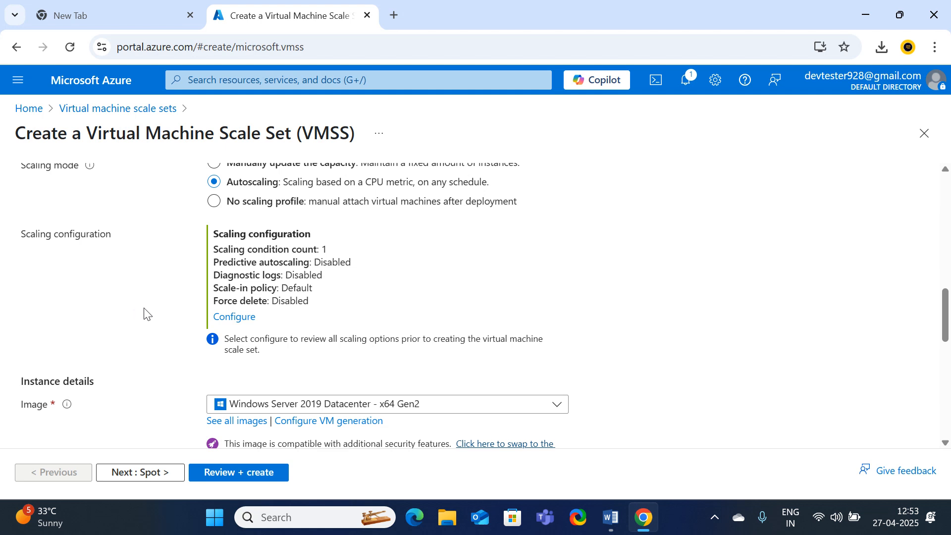
pyautogui.click(234, 320)
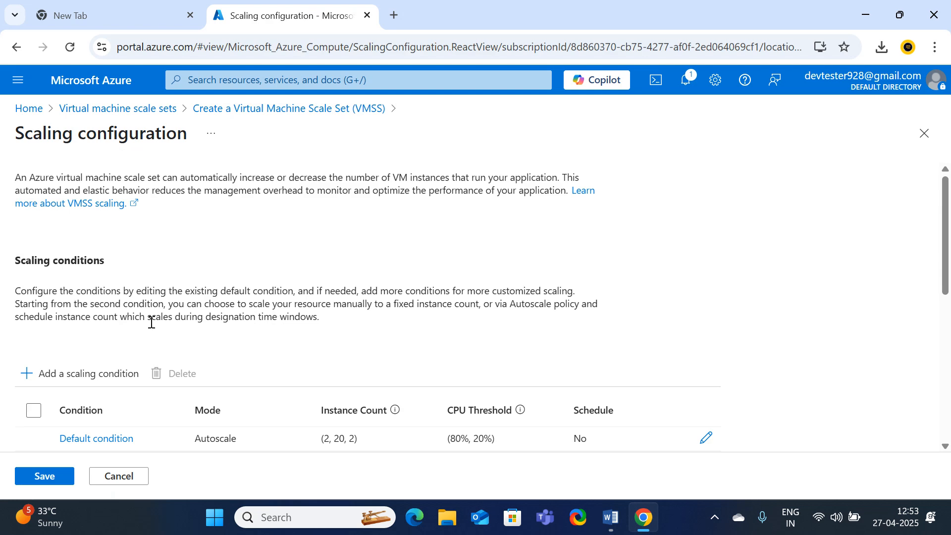
# Open the Default autoscale condition in the Edit Condition panel
pyautogui.scroll(-1, 151, 322)
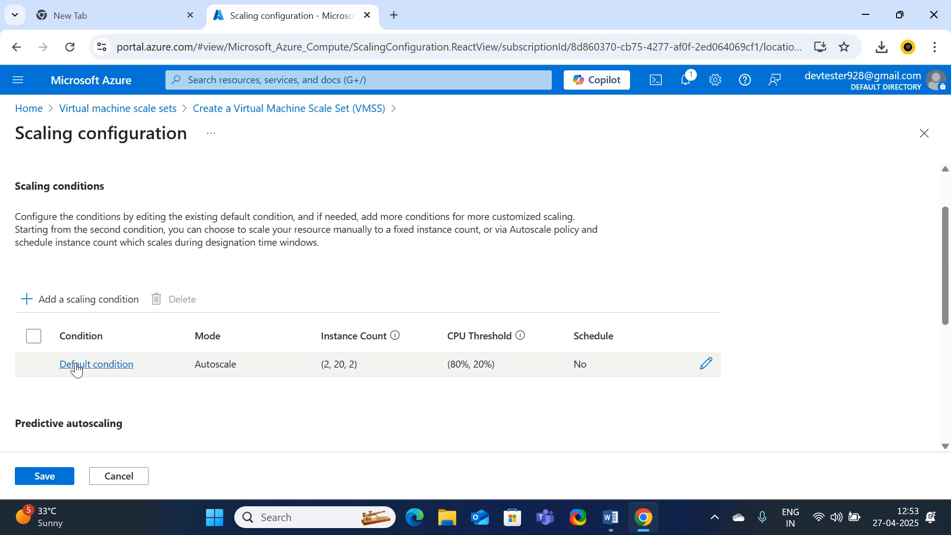
pyautogui.click(707, 366)
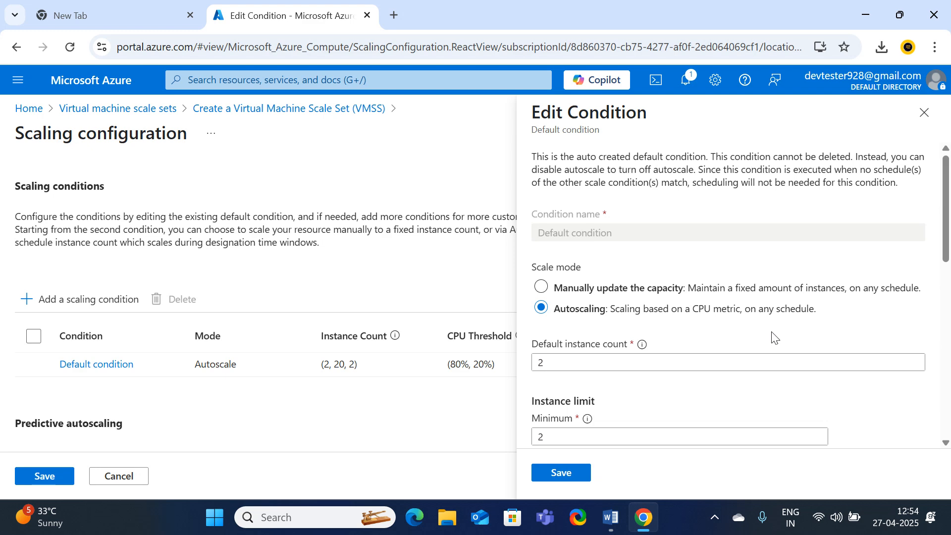
# Clear the maximum instance count of 20, then remove the rejected 1000 entry
pyautogui.scroll(-2, 743, 347)
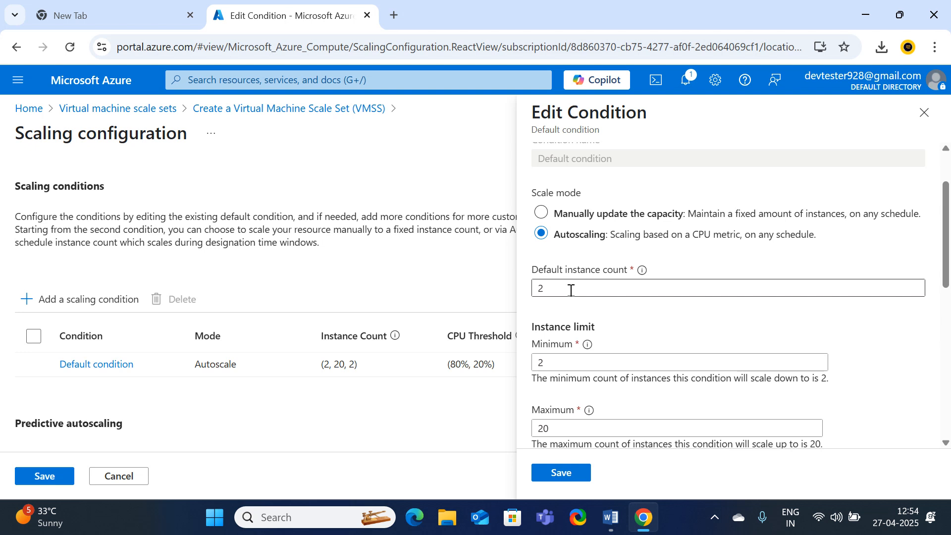
pyautogui.scroll(-1, 570, 292)
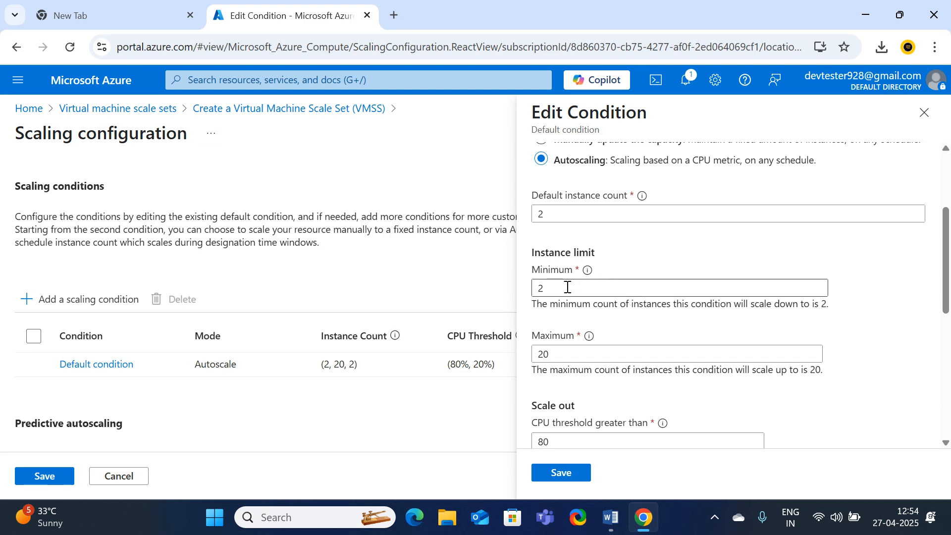
pyautogui.click(574, 351)
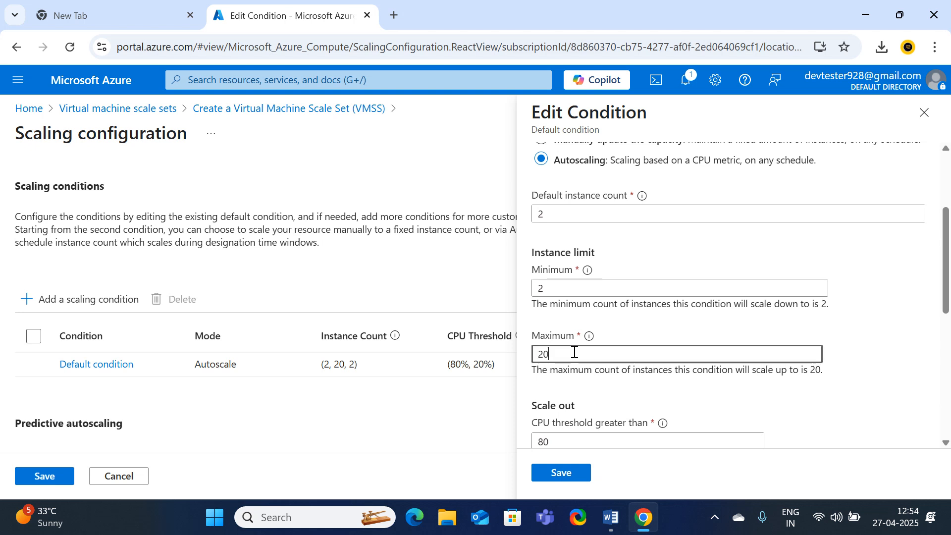
pyautogui.press('BackSpace')
pyautogui.press('BackSpace')
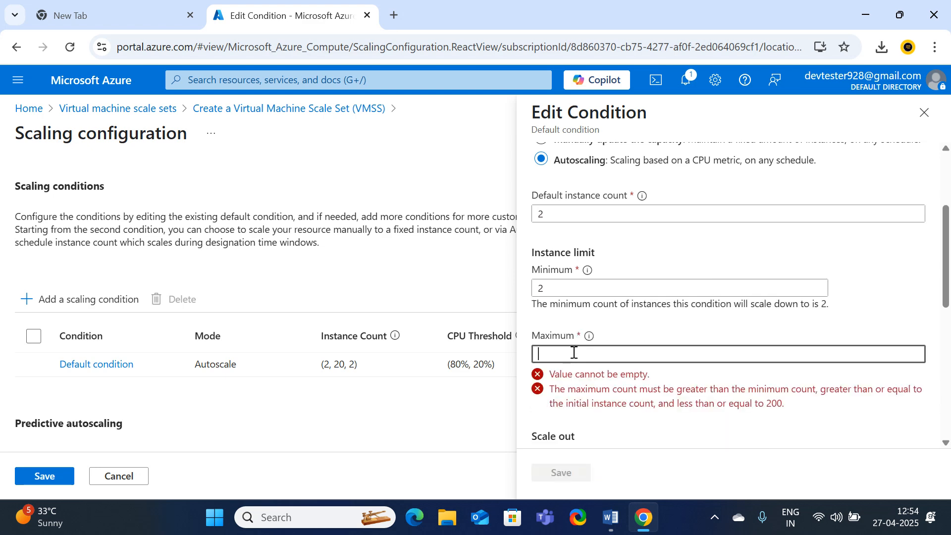
pyautogui.write('100')
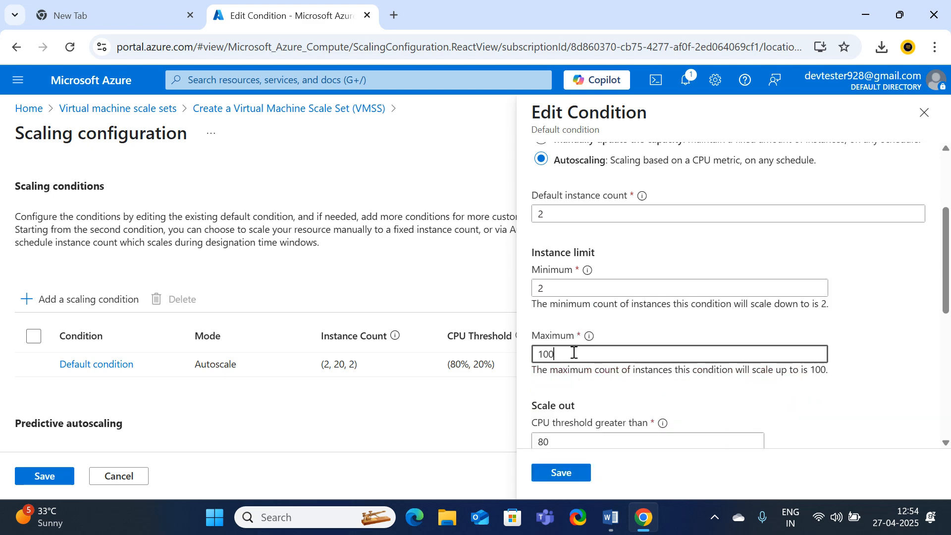
pyautogui.write('0')
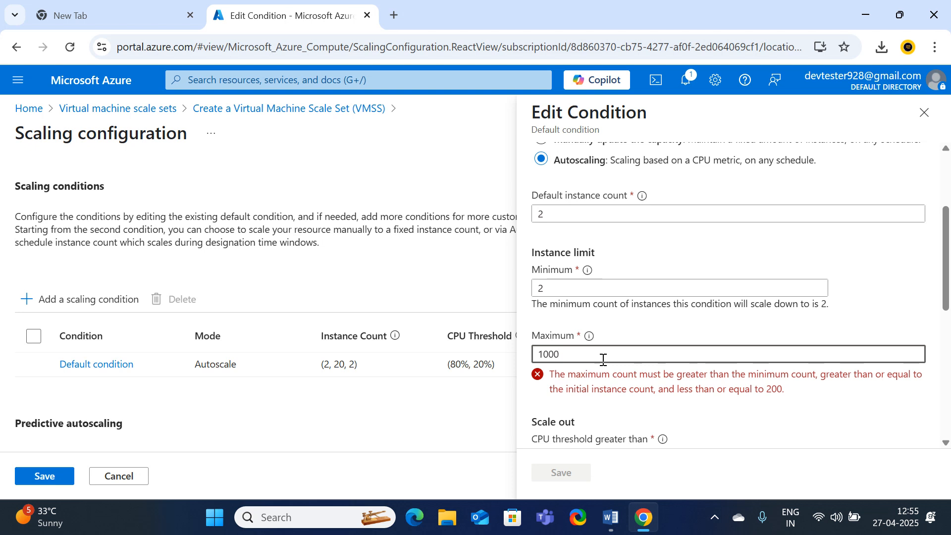
pyautogui.press('BackSpace')
pyautogui.press('BackSpace')
pyautogui.press('BackSpace')
pyautogui.press('BackSpace')
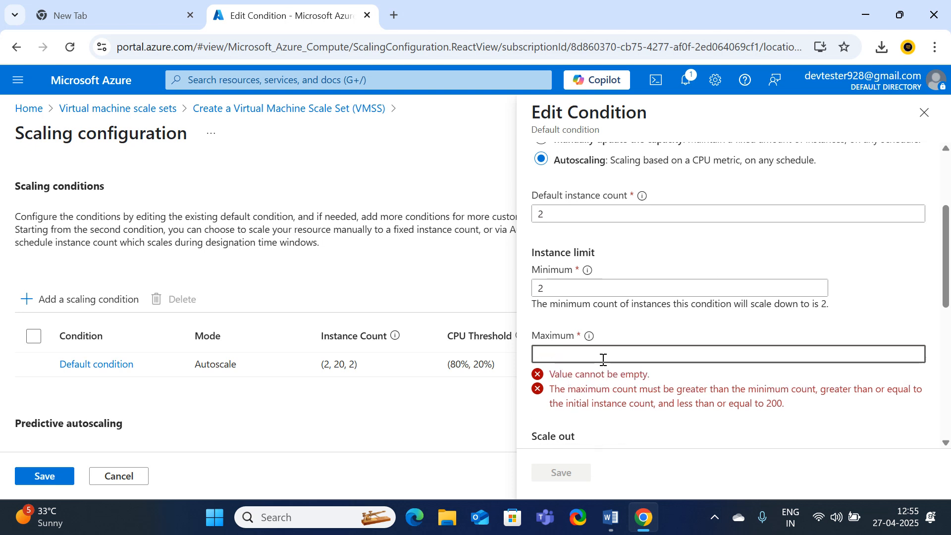
# Set the maximum instance count to 5 and review the 80% CPU scale-out rule
pyautogui.write('5')
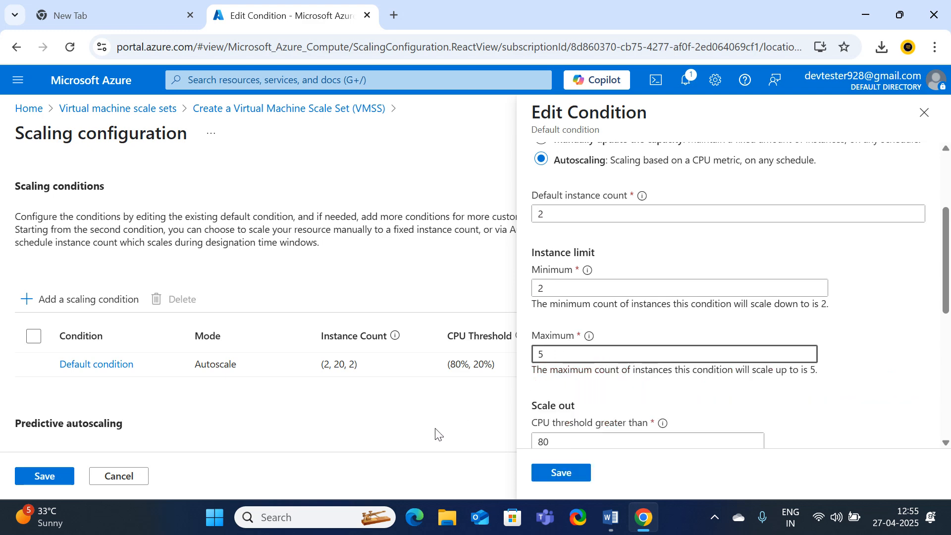
pyautogui.click(450, 428)
pyautogui.scroll(-3, 557, 379)
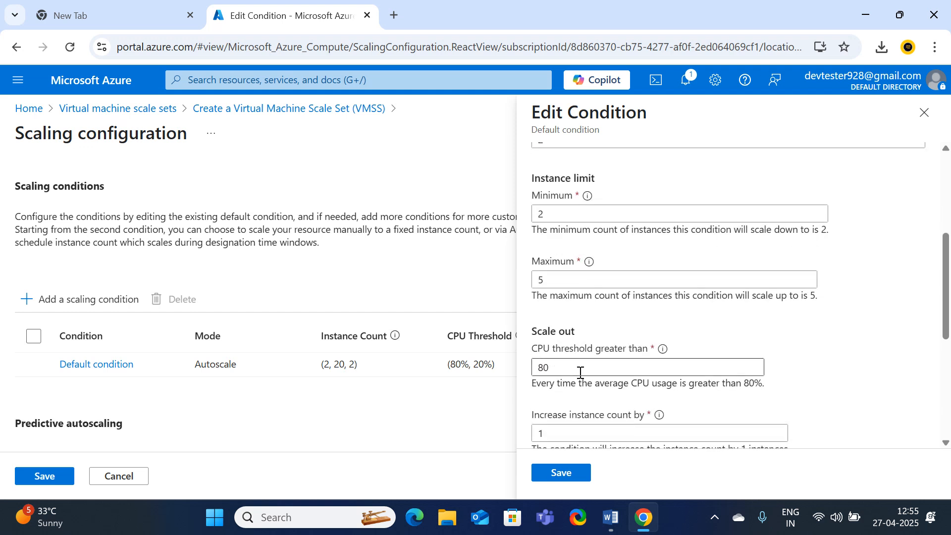
pyautogui.scroll(-3, 575, 356)
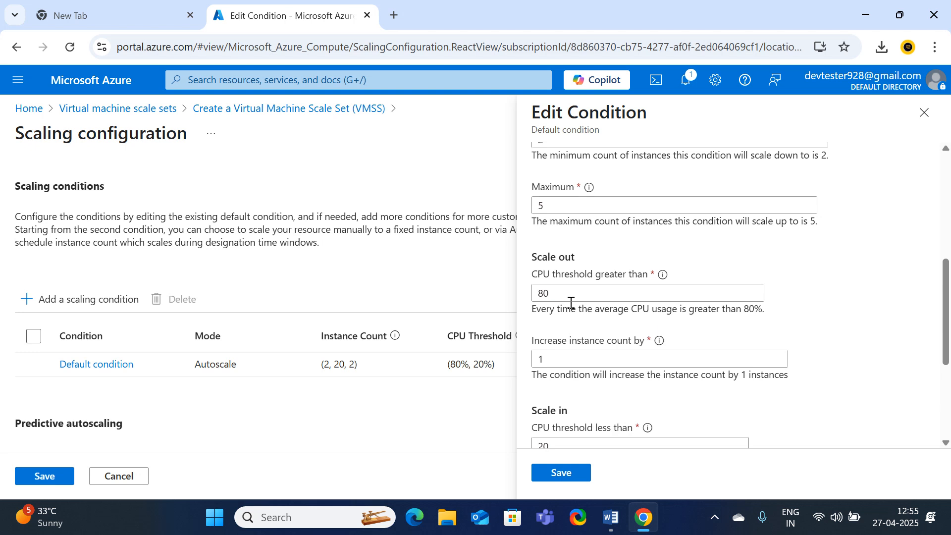
pyautogui.scroll(-3, 574, 357)
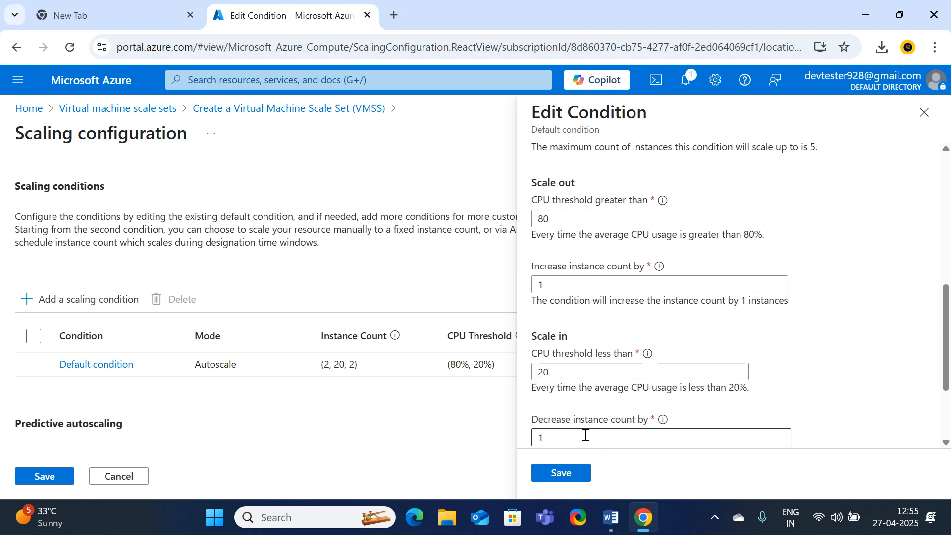
pyautogui.scroll(-4, 596, 397)
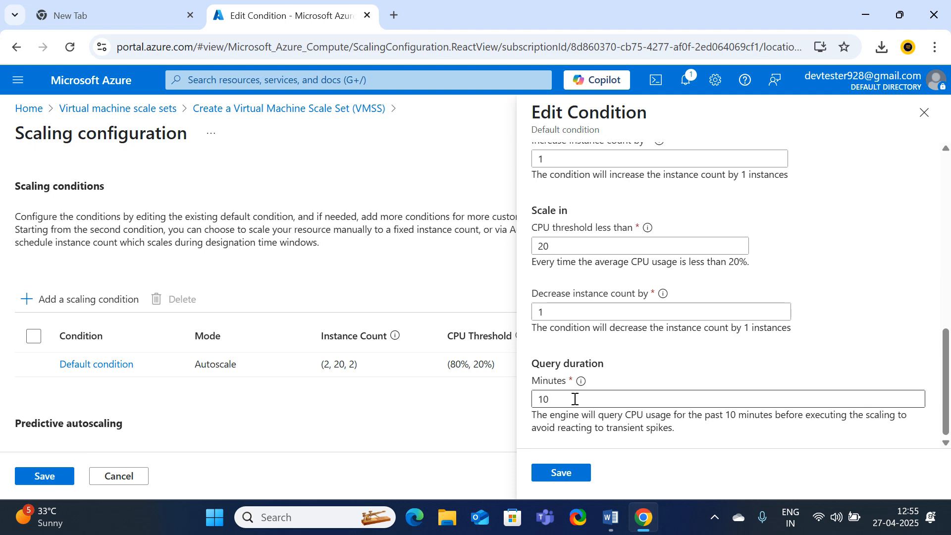
# Check the 20% scale-in CPU threshold and save the Default condition
pyautogui.scroll(3, 574, 398)
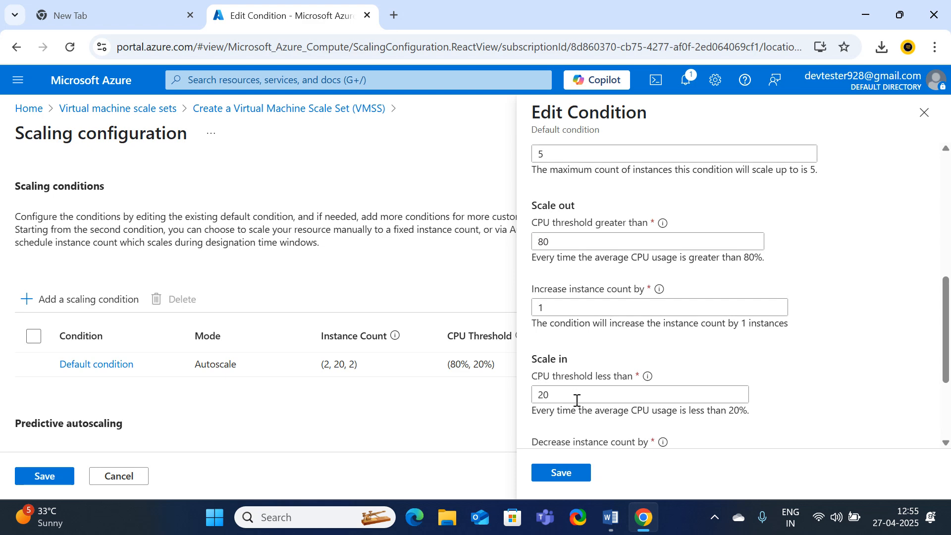
pyautogui.scroll(2, 588, 397)
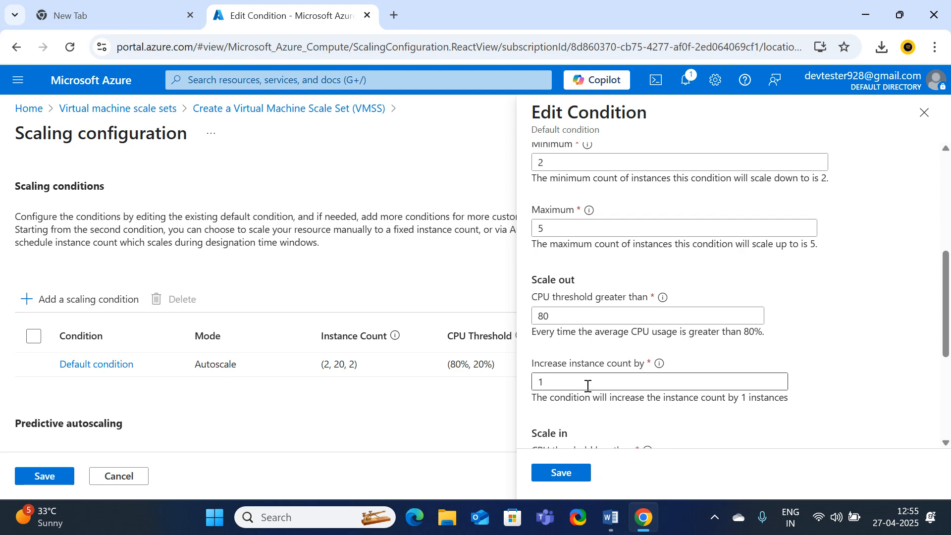
pyautogui.scroll(-2, 588, 386)
pyautogui.scroll(-2, 593, 395)
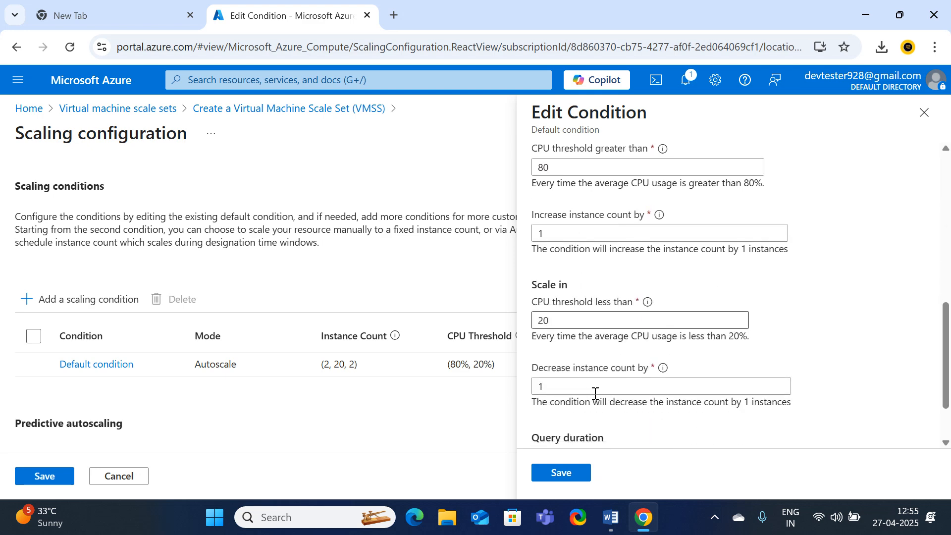
pyautogui.moveTo(594, 325); pyautogui.dragTo(525, 325)
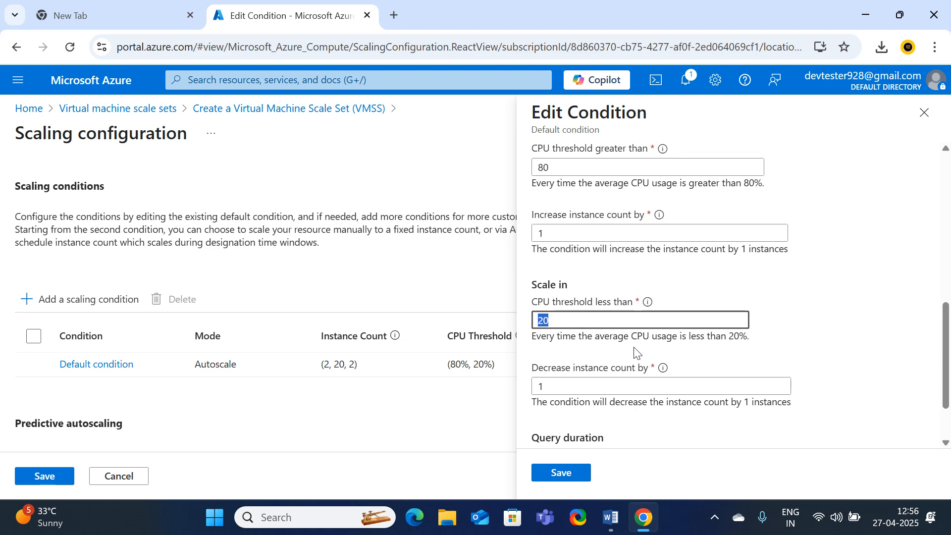
pyautogui.scroll(-1, 629, 347)
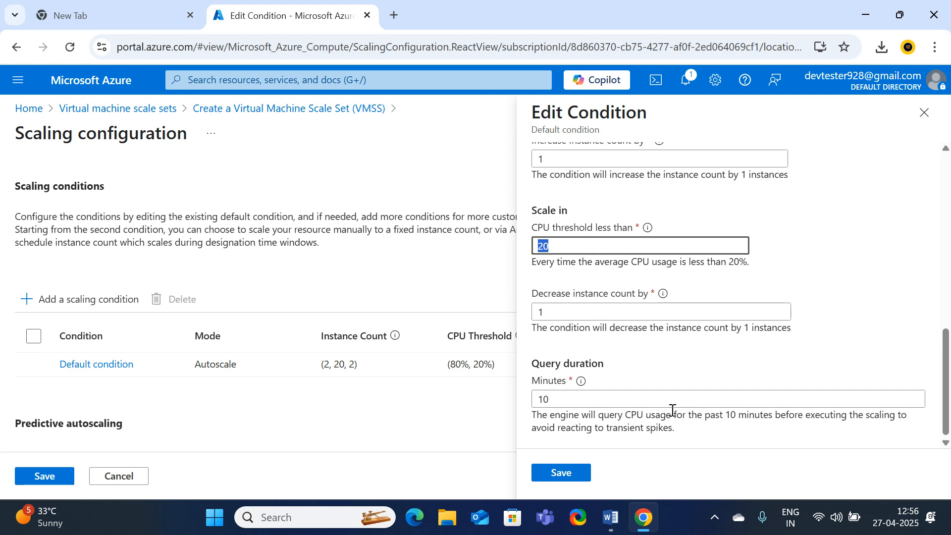
pyautogui.click(565, 479)
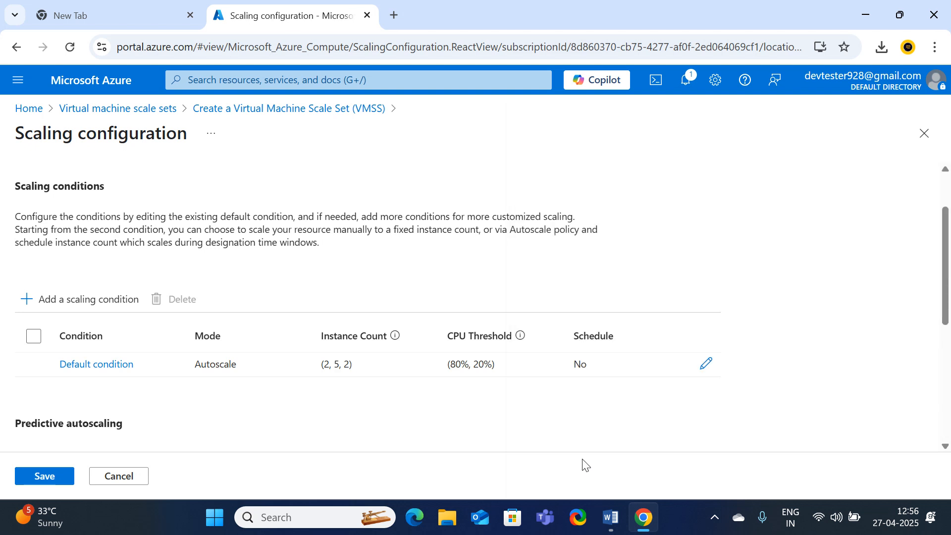
# Return to the VMSS creation form and open the VM size picker, currently Standard_D2ads_v6
pyautogui.scroll(-2, 163, 294)
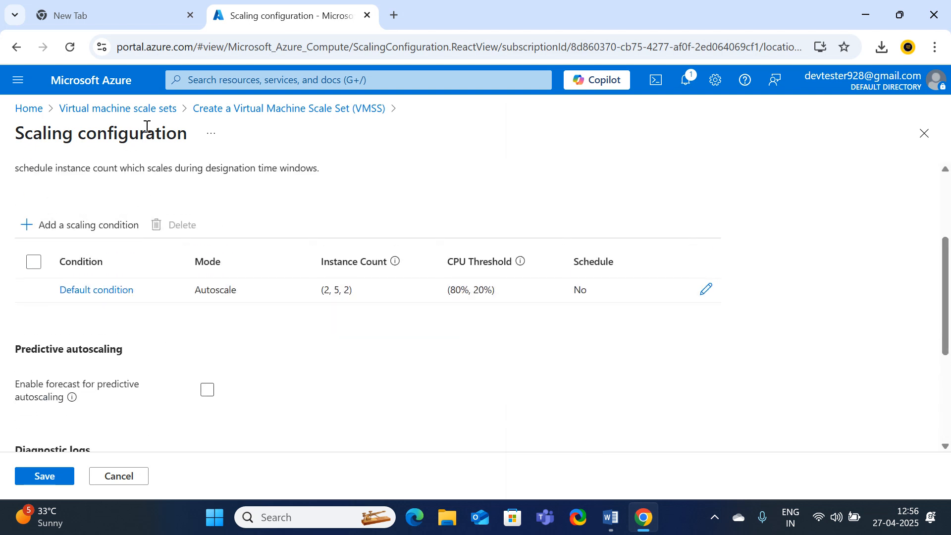
pyautogui.click(248, 109)
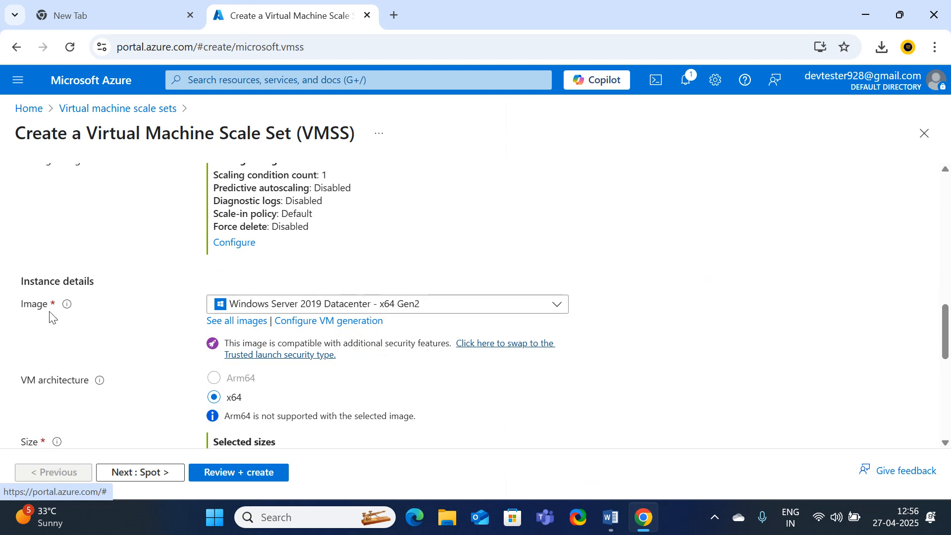
pyautogui.moveTo(71, 318)
pyautogui.scroll(-1, 283, 393)
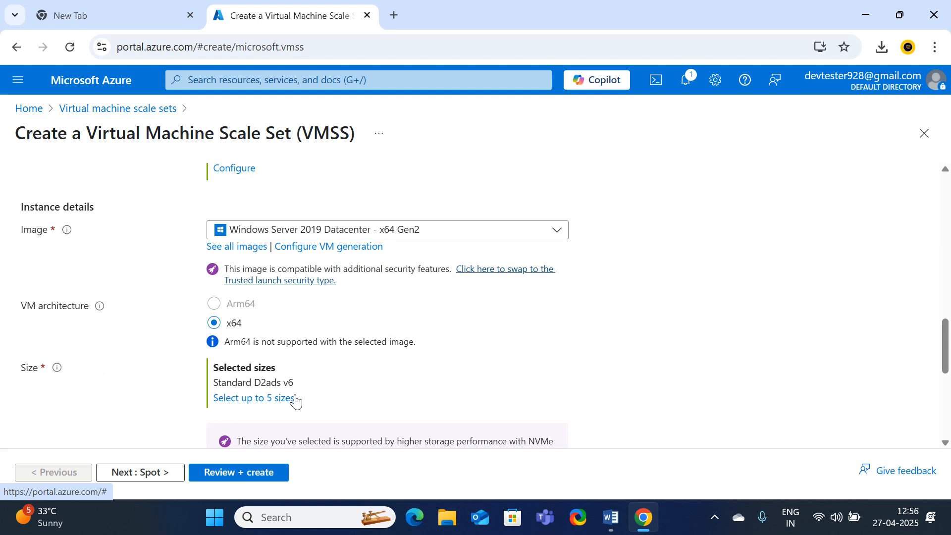
pyautogui.scroll(-1, 295, 365)
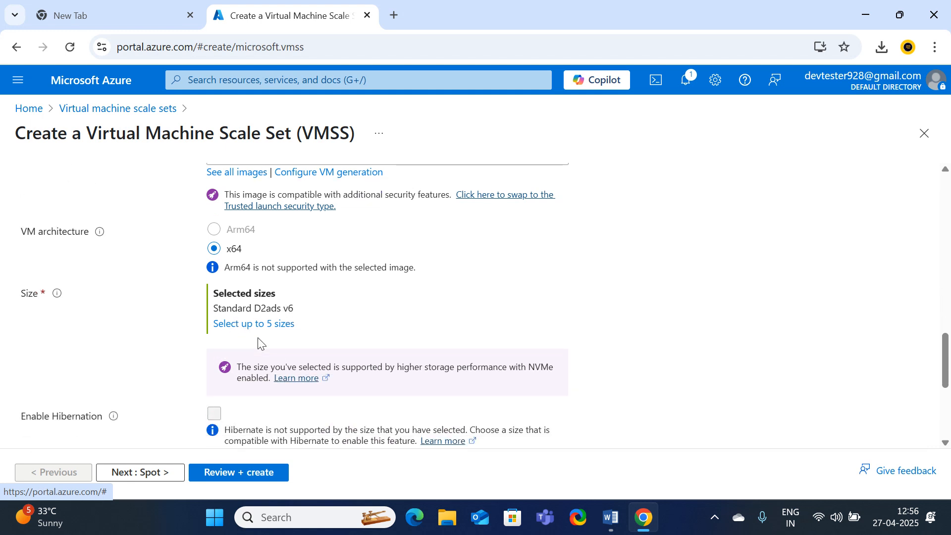
pyautogui.scroll(-1, 289, 361)
pyautogui.scroll(1, 262, 300)
pyautogui.scroll(1, 276, 331)
pyautogui.scroll(-1, 269, 332)
pyautogui.click(249, 326)
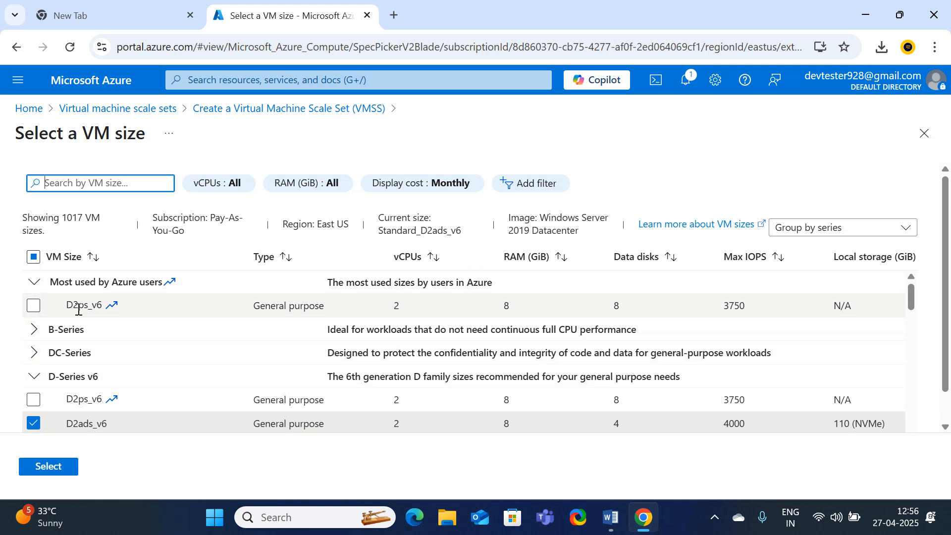
# Select D2ps_v6 alongside D2ads_v6 as the scale set's VM sizes
pyautogui.click(33, 306)
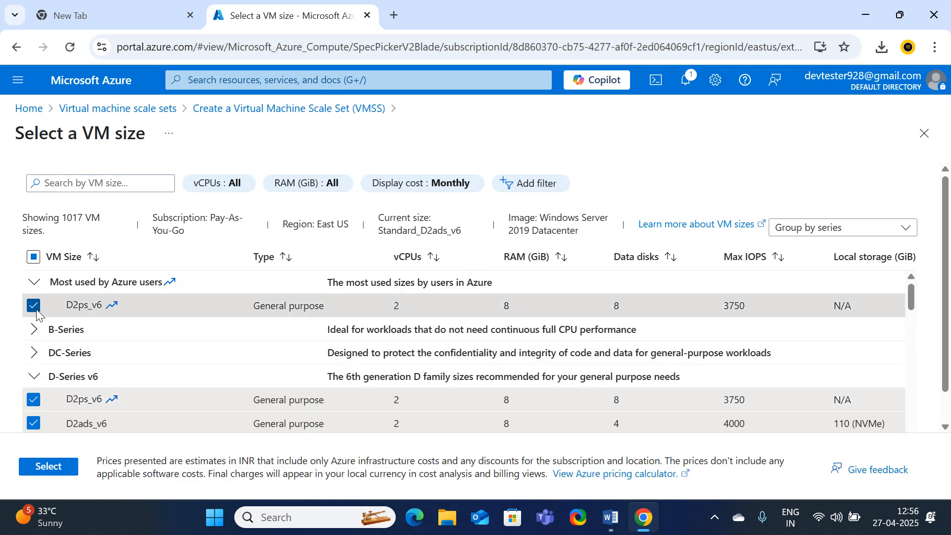
pyautogui.click(33, 424)
pyautogui.click(33, 400)
pyautogui.scroll(-3, 146, 378)
pyautogui.scroll(3, 147, 378)
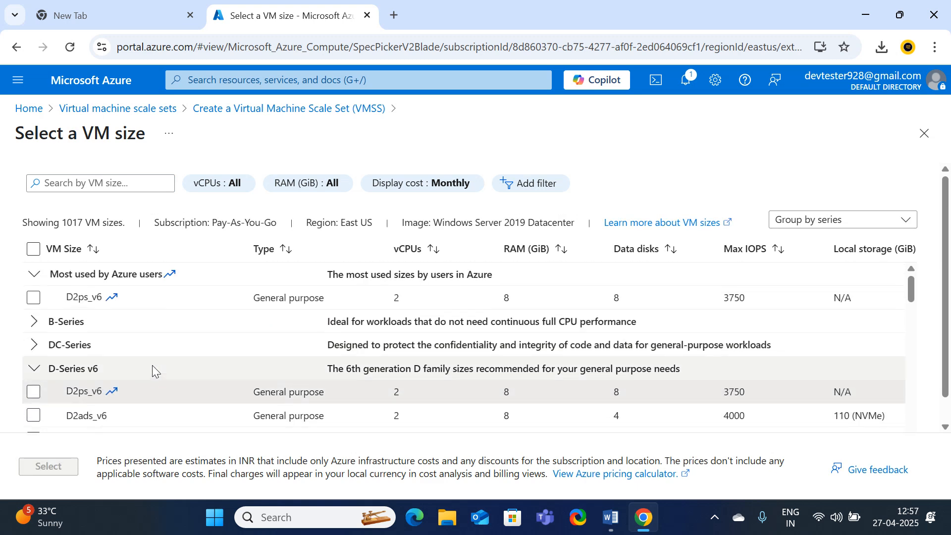
pyautogui.scroll(-10, 153, 372)
pyautogui.scroll(10, 154, 374)
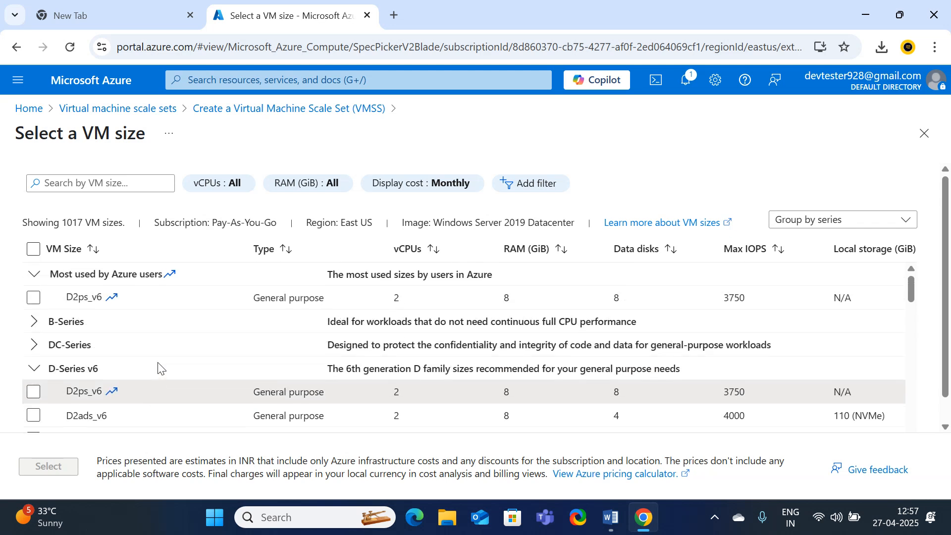
pyautogui.click(33, 297)
pyautogui.click(32, 468)
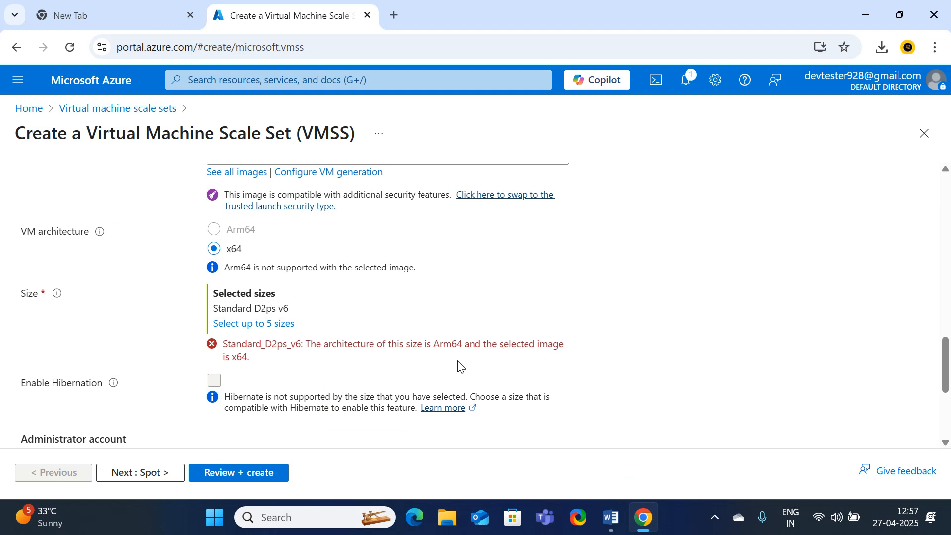
pyautogui.click(273, 324)
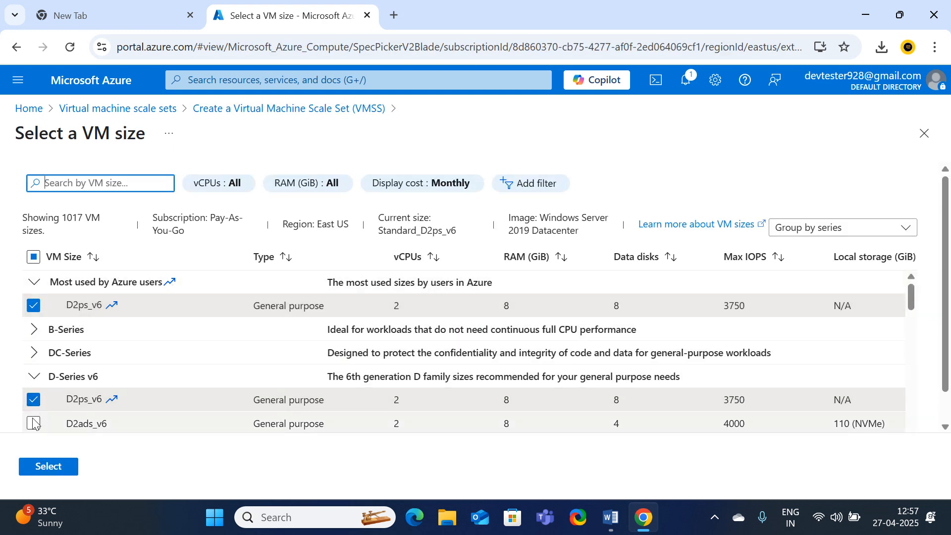
pyautogui.click(42, 469)
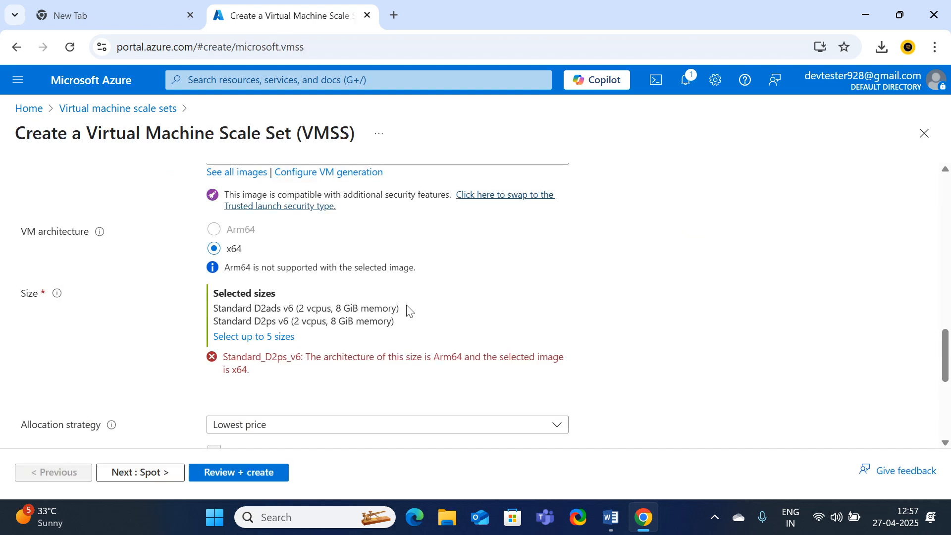
# Add DC1s_v2 and DC2s_v2 from DC-Series, then highlight the Arm64 not supported message
pyautogui.click(228, 263)
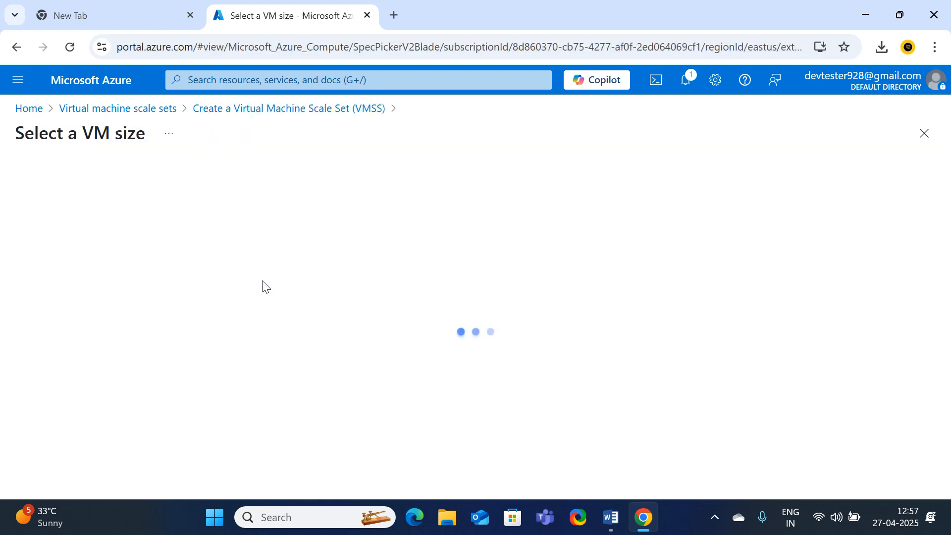
pyautogui.scroll(-1, 98, 334)
pyautogui.scroll(1, 92, 330)
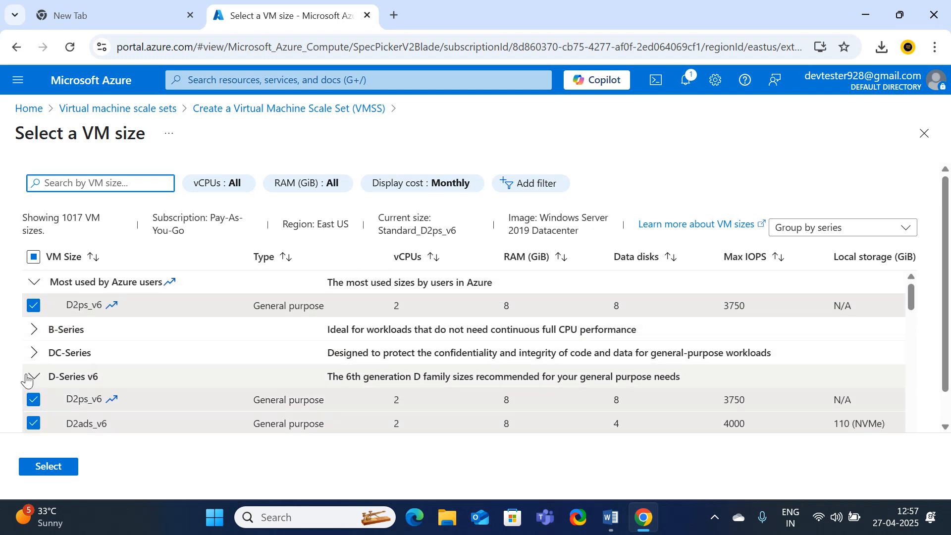
pyautogui.click(39, 353)
pyautogui.click(33, 376)
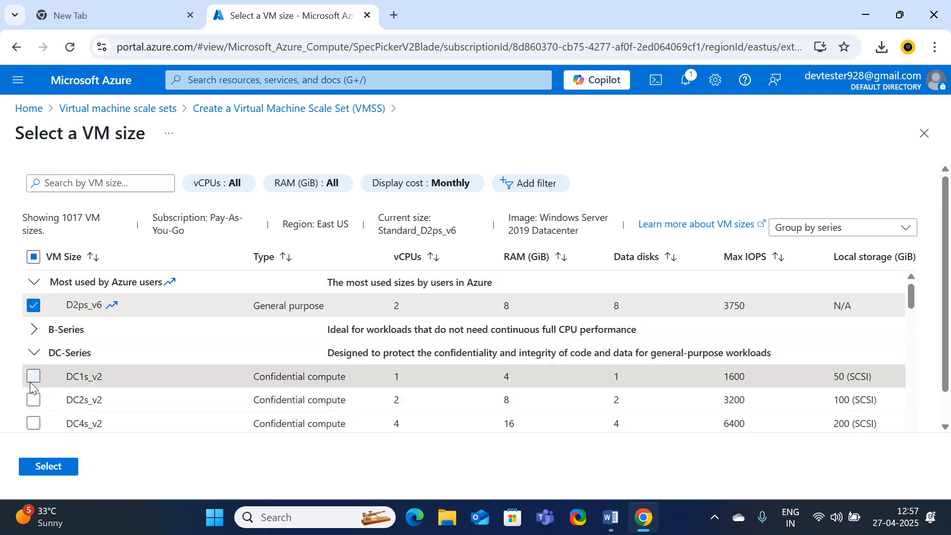
pyautogui.click(34, 400)
pyautogui.click(48, 466)
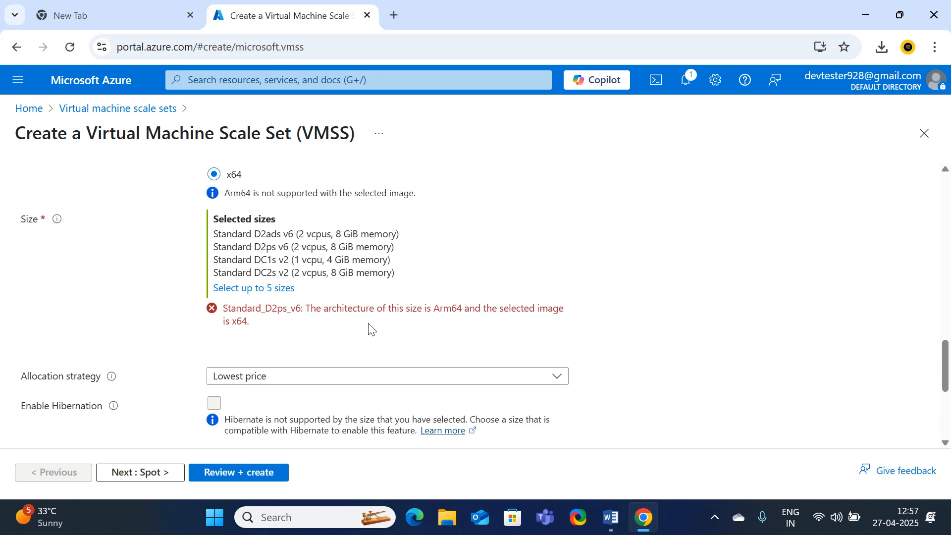
pyautogui.scroll(5, 471, 347)
pyautogui.scroll(-3, 446, 352)
pyautogui.scroll(-5, 418, 350)
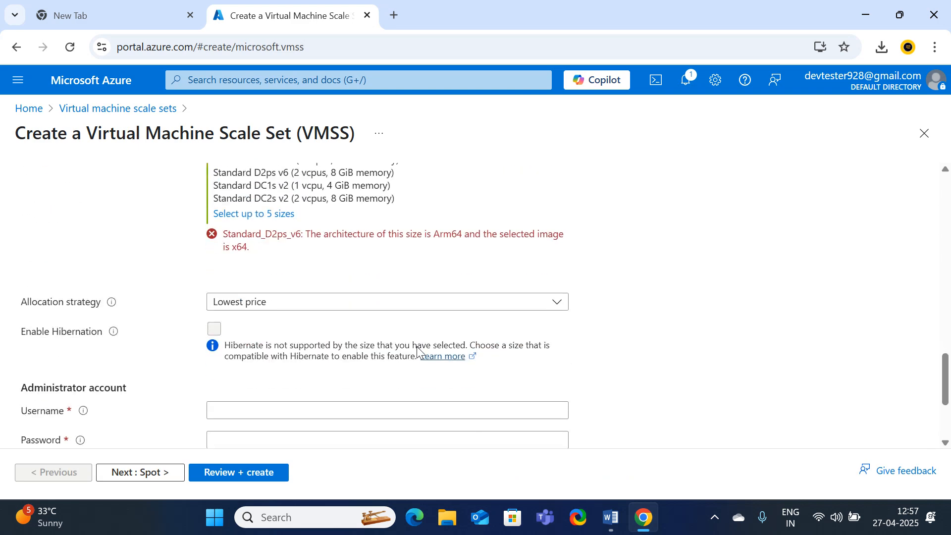
pyautogui.scroll(3, 431, 276)
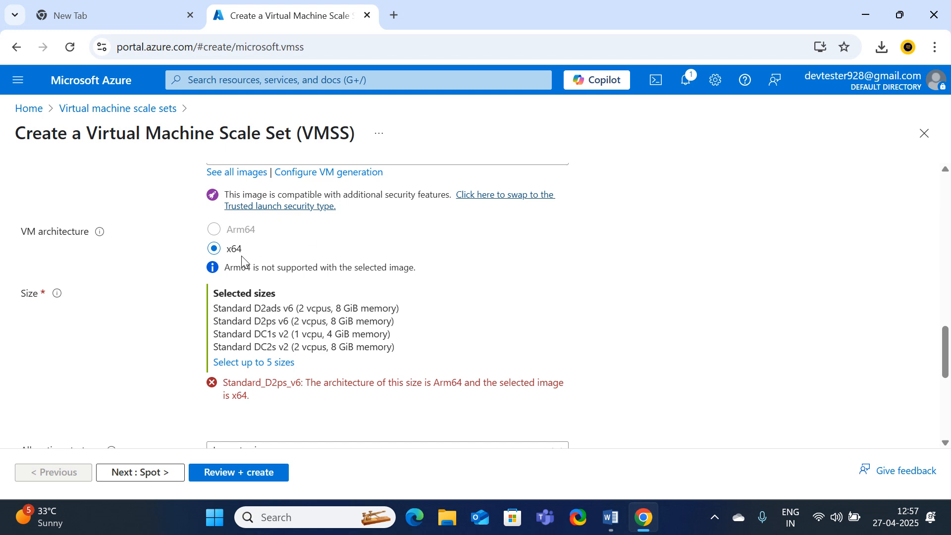
pyautogui.moveTo(242, 269); pyautogui.dragTo(300, 275)
# Uncheck the Arm64-only D2ps_v6, keeping D2ads_v6, DC1s_v2 and DC2s_v2 selected
pyautogui.click(248, 364)
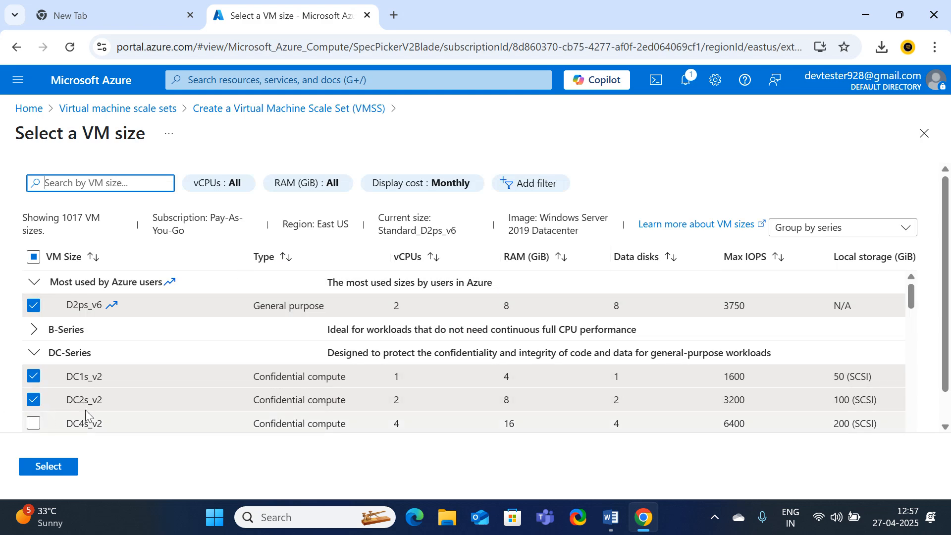
pyautogui.click(40, 310)
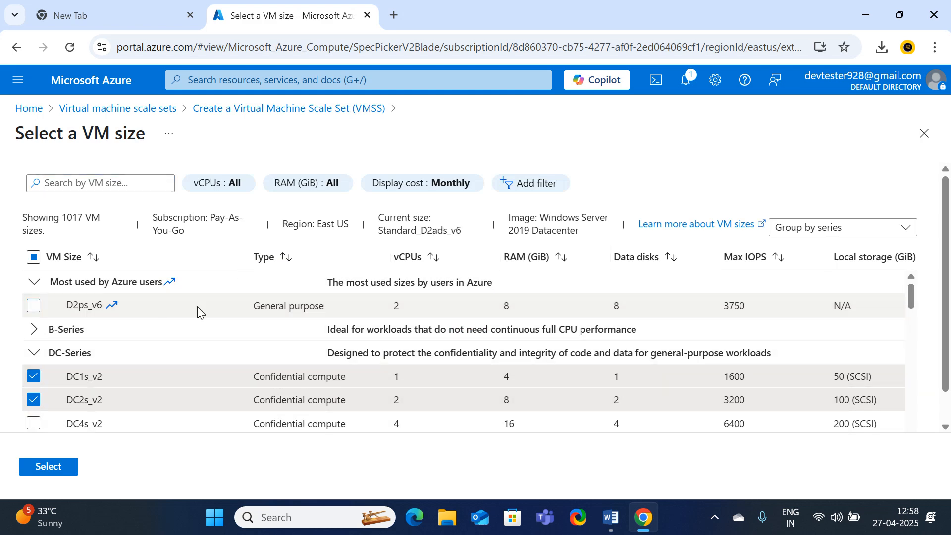
pyautogui.click(47, 466)
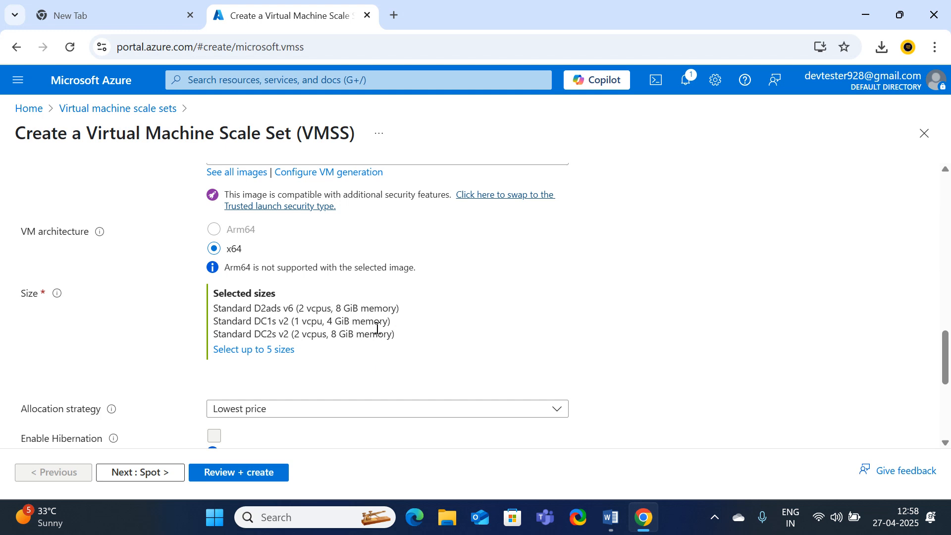
pyautogui.scroll(-1, 364, 361)
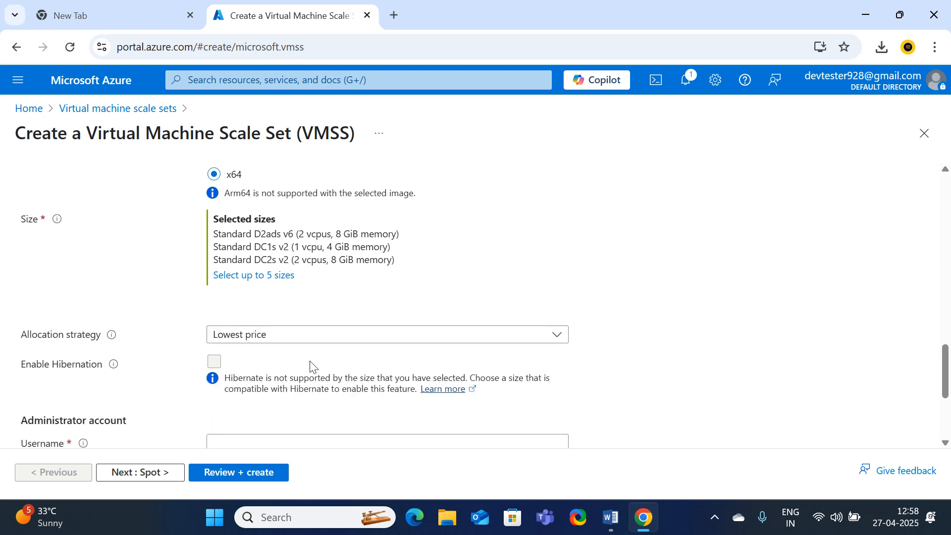
# Keep Lowest price as the allocation strategy for the selected DC-series sizes
pyautogui.click(311, 336)
pyautogui.click(255, 365)
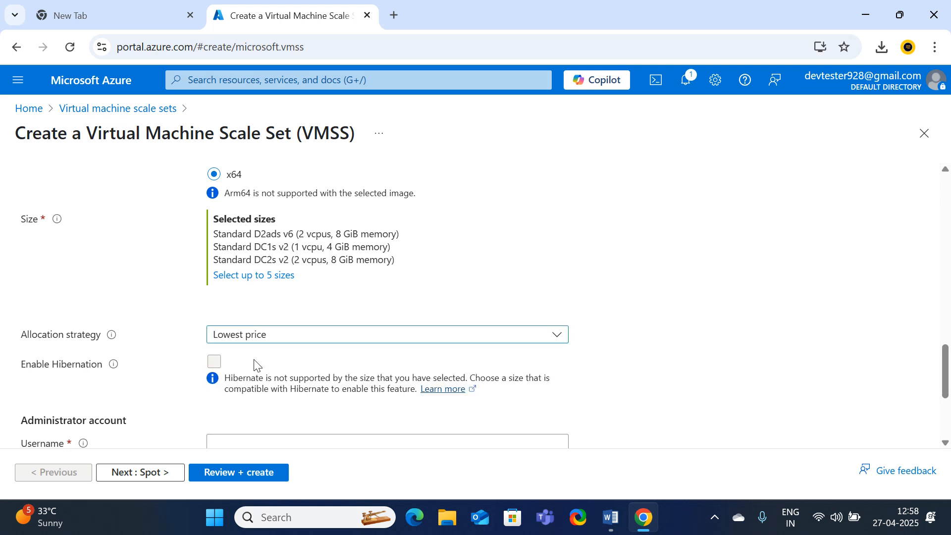
pyautogui.scroll(-1, 114, 365)
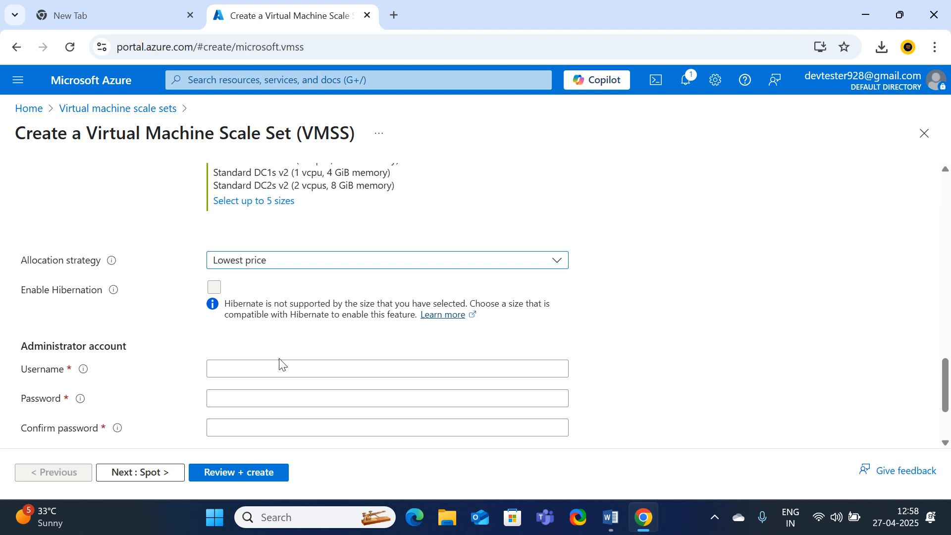
pyautogui.scroll(-1, 258, 360)
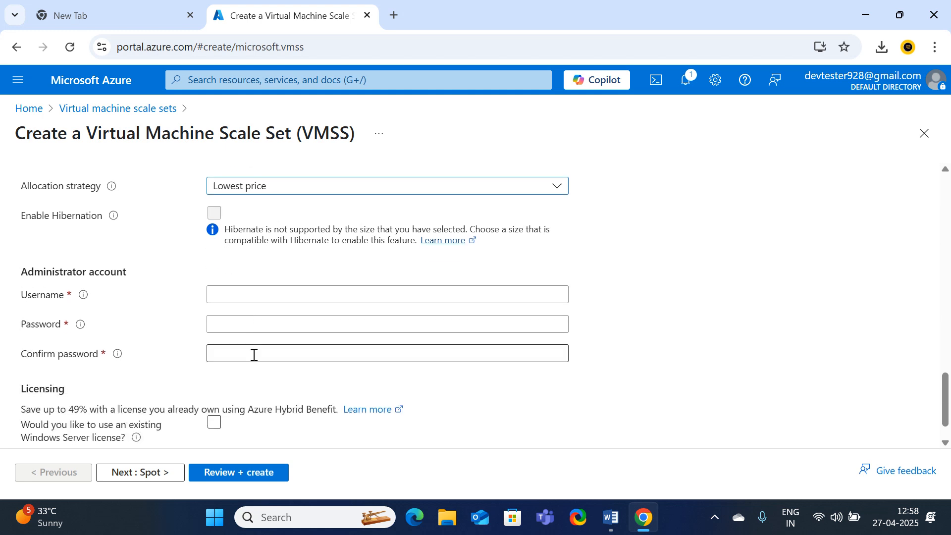
# Enter the administrator username, a password and its confirmation
pyautogui.click(230, 296)
pyautogui.write('de')
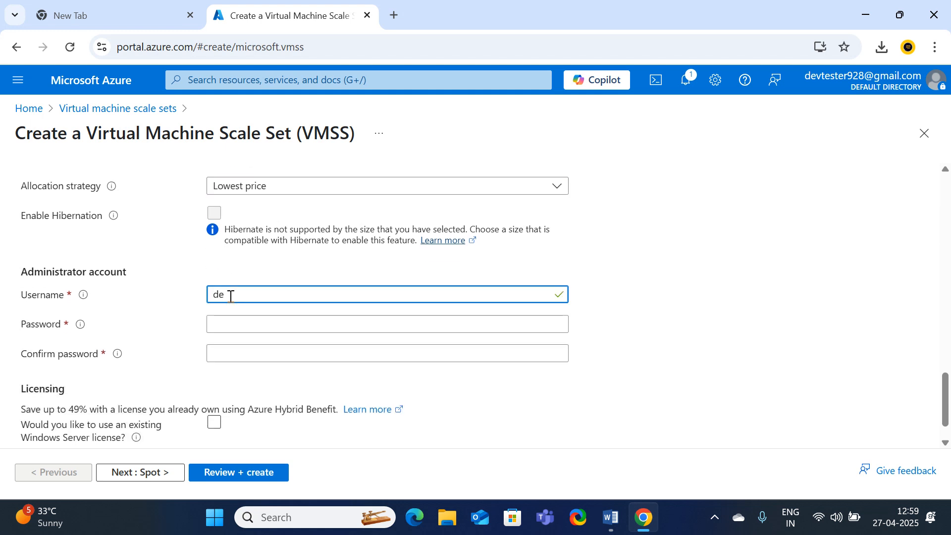
pyautogui.write('vtester928')
pyautogui.click(224, 322)
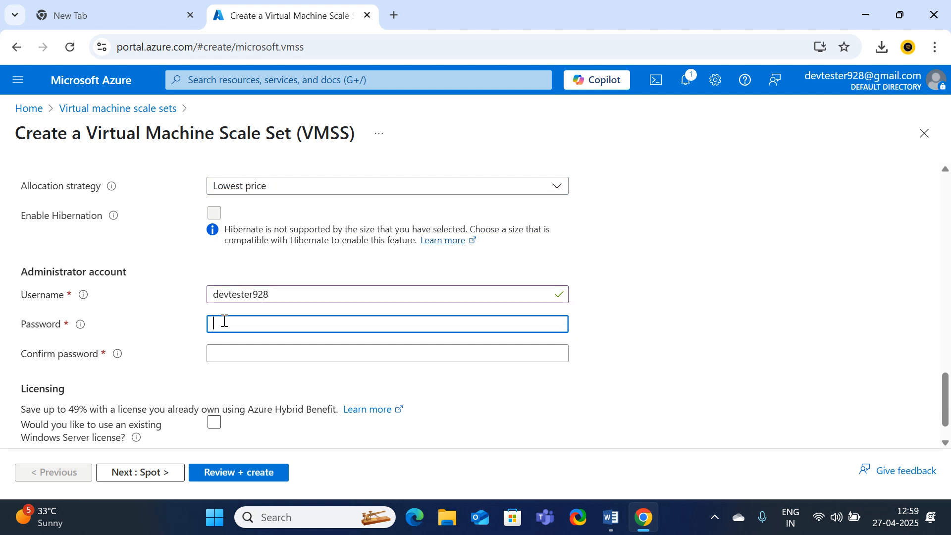
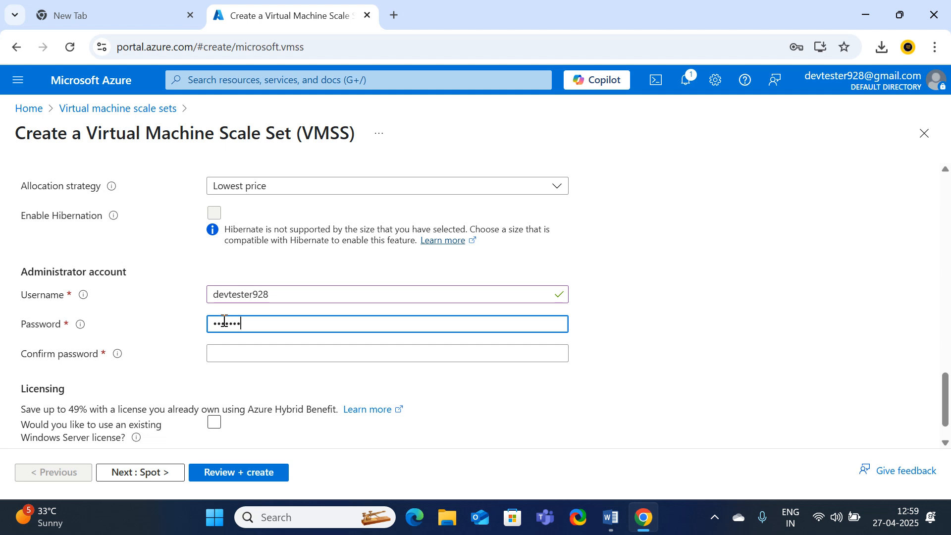
pyautogui.press('Tab')
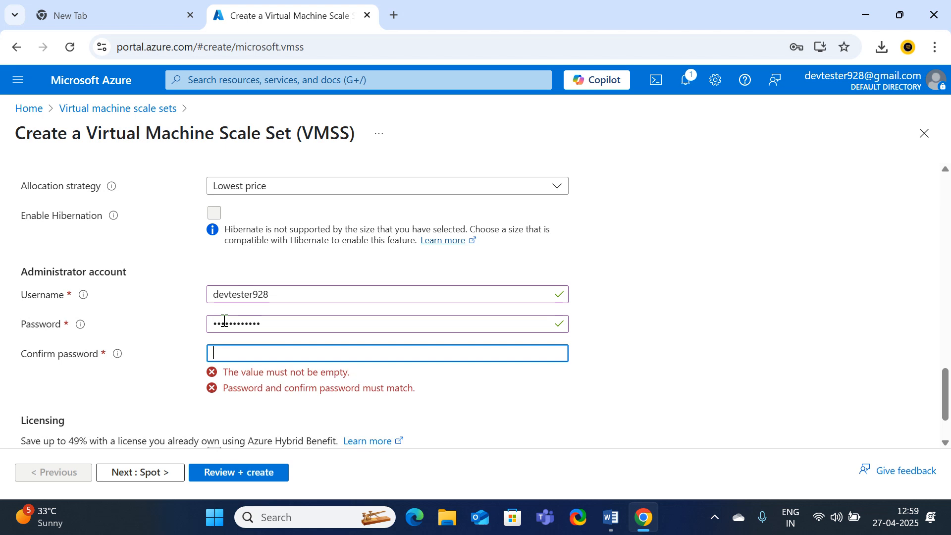
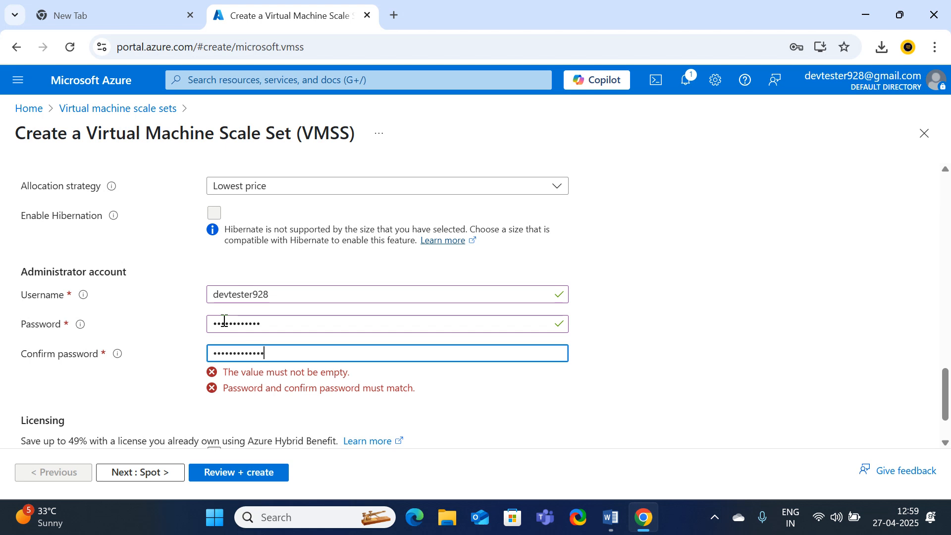
# Replace the password with a matching one and use an existing Windows Server license
pyautogui.click(300, 326)
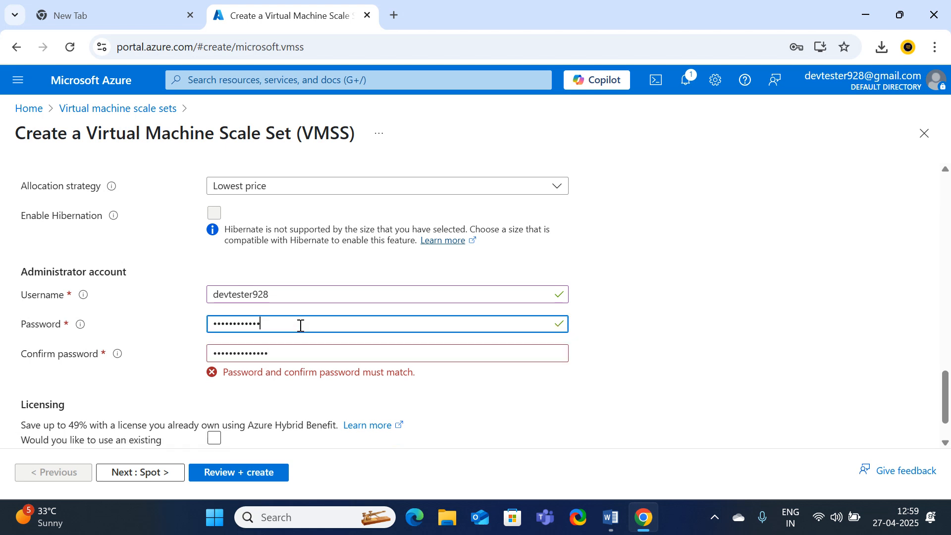
pyautogui.write('•••')
pyautogui.click(693, 379)
pyautogui.doubleClick(324, 325)
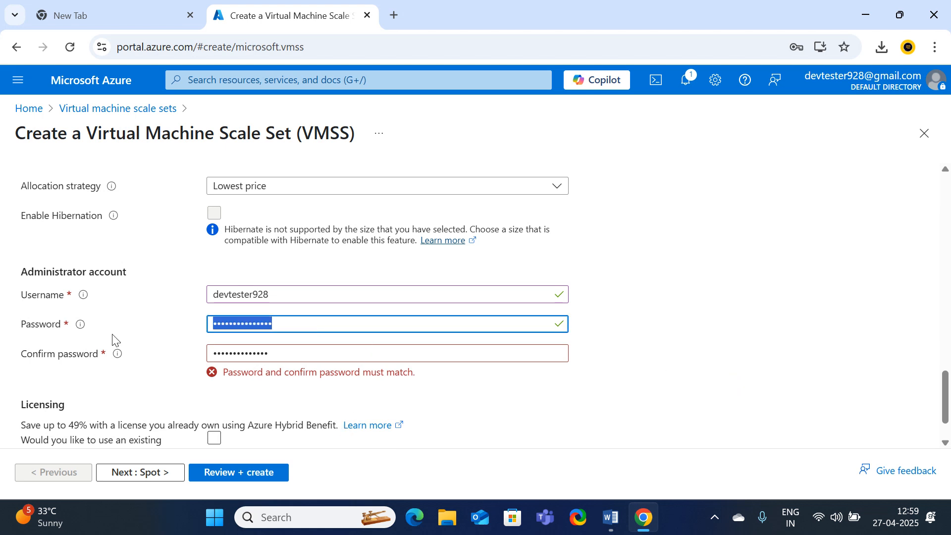
pyautogui.write('•••••')
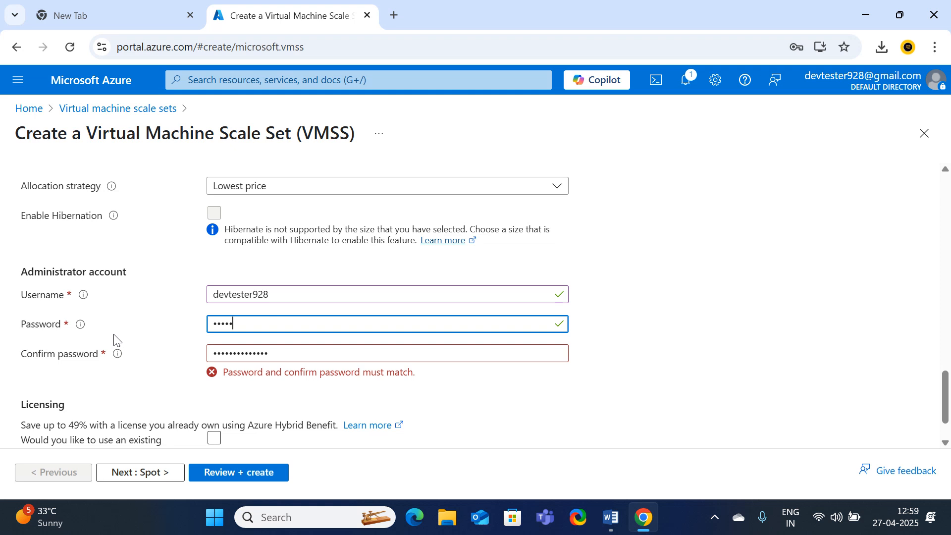
pyautogui.write('•••••')
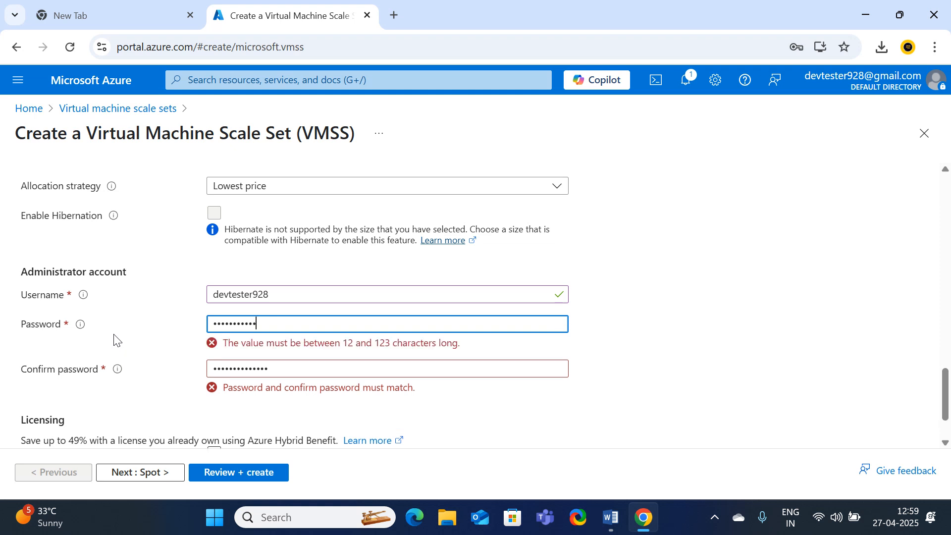
pyautogui.write('•••')
pyautogui.press('Tab')
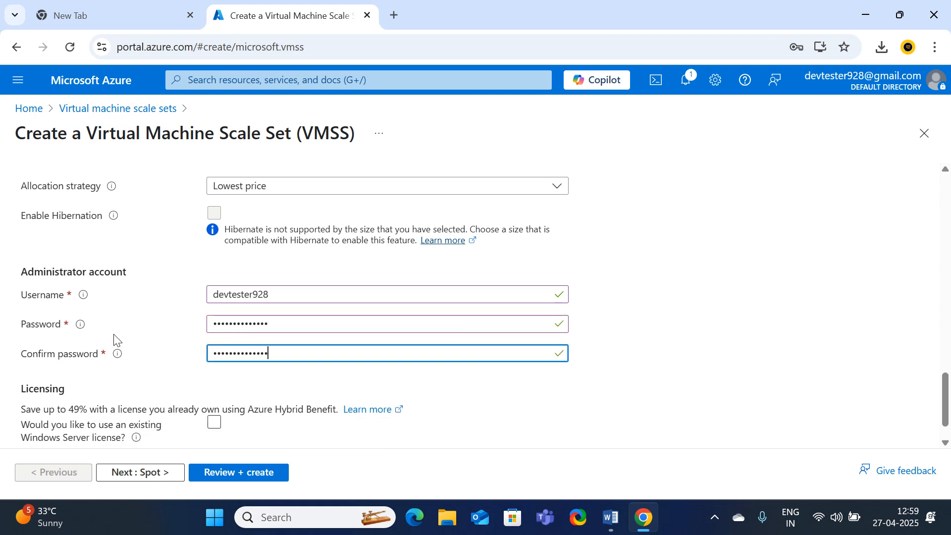
pyautogui.click(214, 422)
pyautogui.scroll(-1, 179, 348)
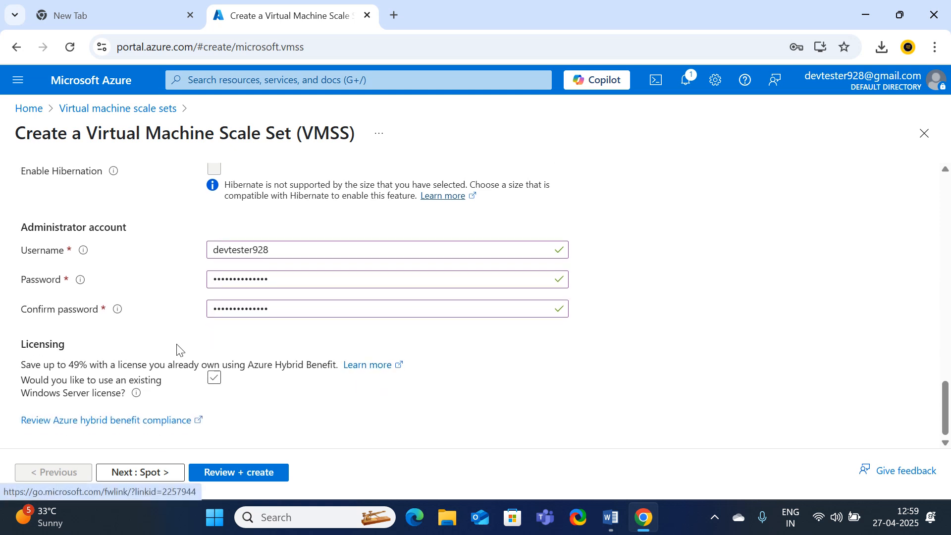
# Keep defaults on Spot, Disks, Networking, Management, Health and Advanced, then run Review + create
pyautogui.click(142, 475)
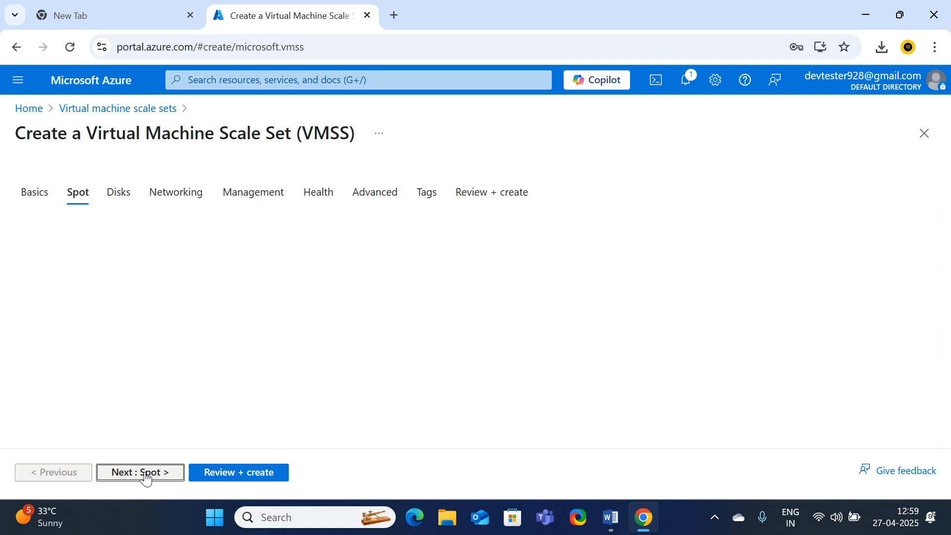
pyautogui.scroll(-6, 298, 327)
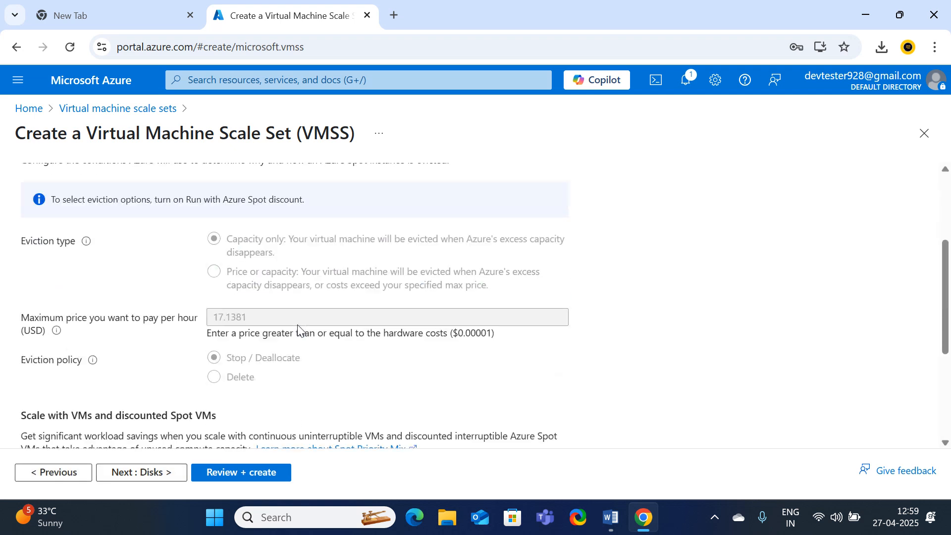
pyautogui.click(146, 475)
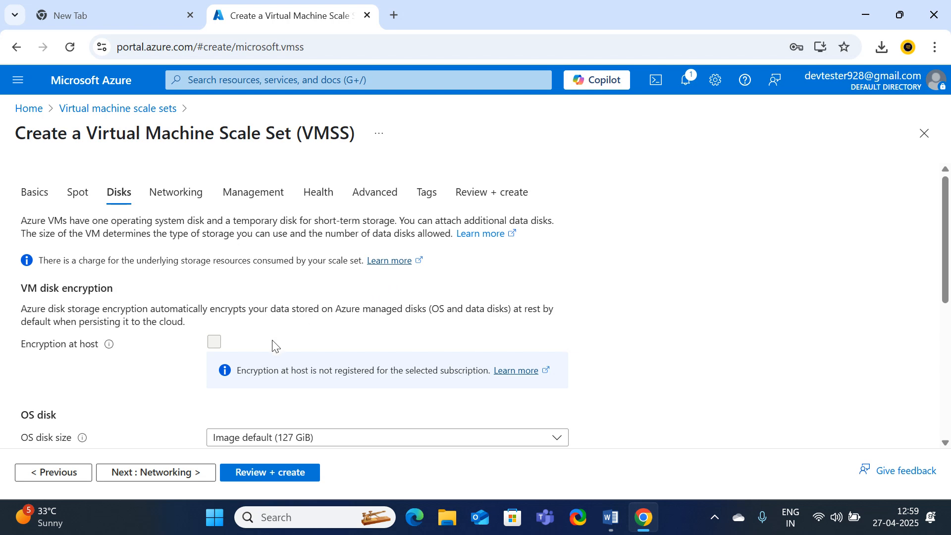
pyautogui.scroll(-3, 274, 345)
pyautogui.scroll(2, 275, 346)
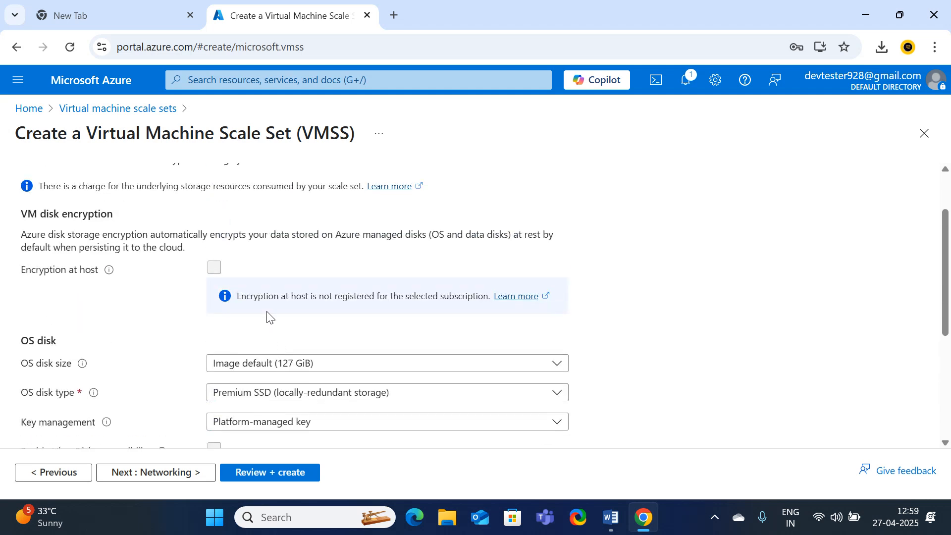
pyautogui.click(171, 478)
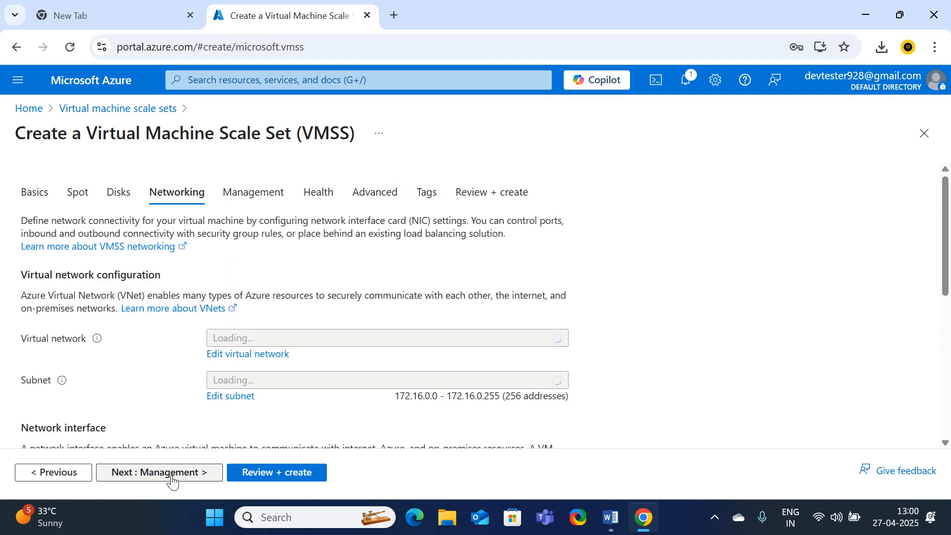
pyautogui.click(172, 473)
pyautogui.click(172, 473)
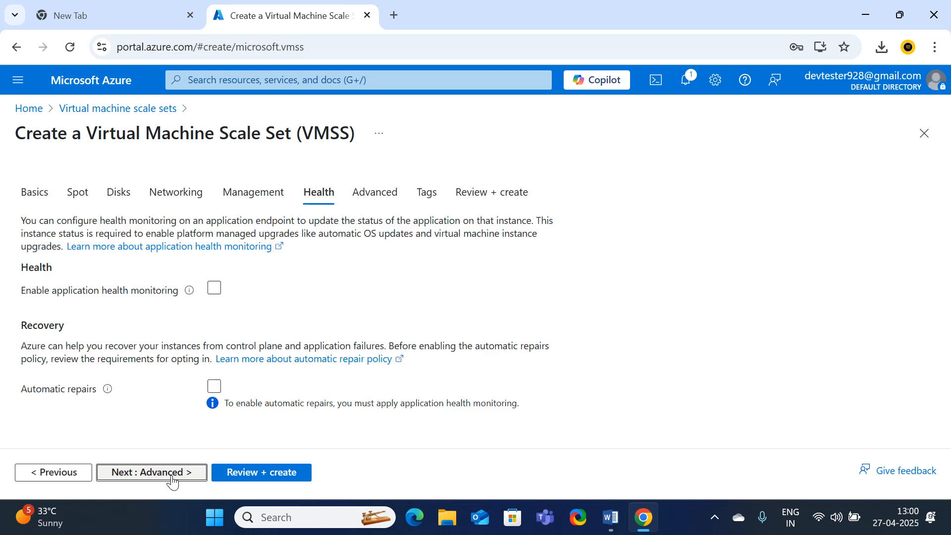
pyautogui.click(172, 473)
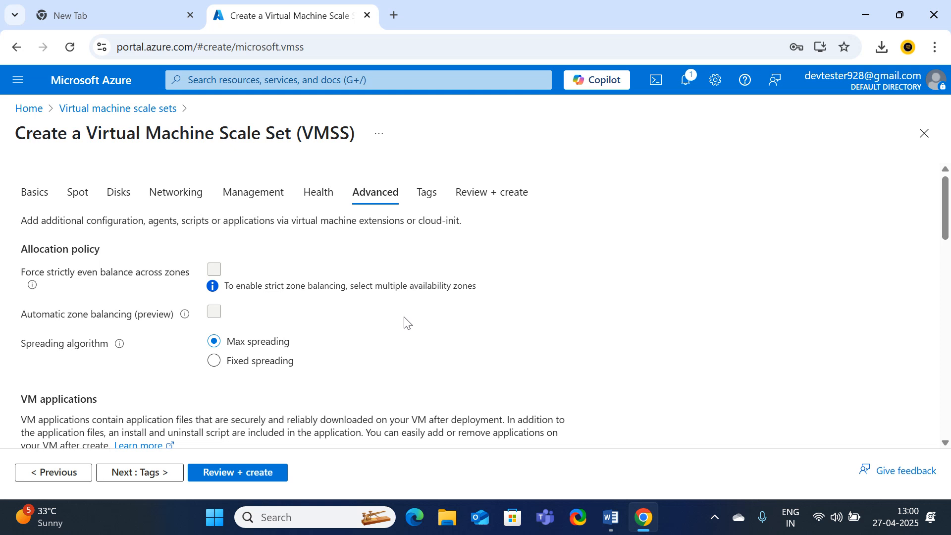
pyautogui.click(251, 472)
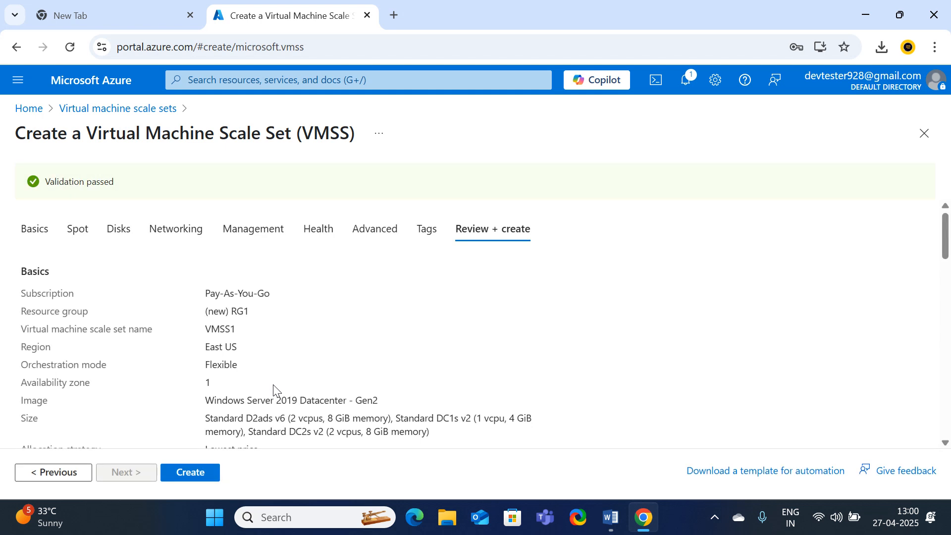
# Submit the validated VMSS1 scale set for creation in RG1
pyautogui.moveTo(144, 187); pyautogui.dragTo(3, 188)
pyautogui.click(203, 477)
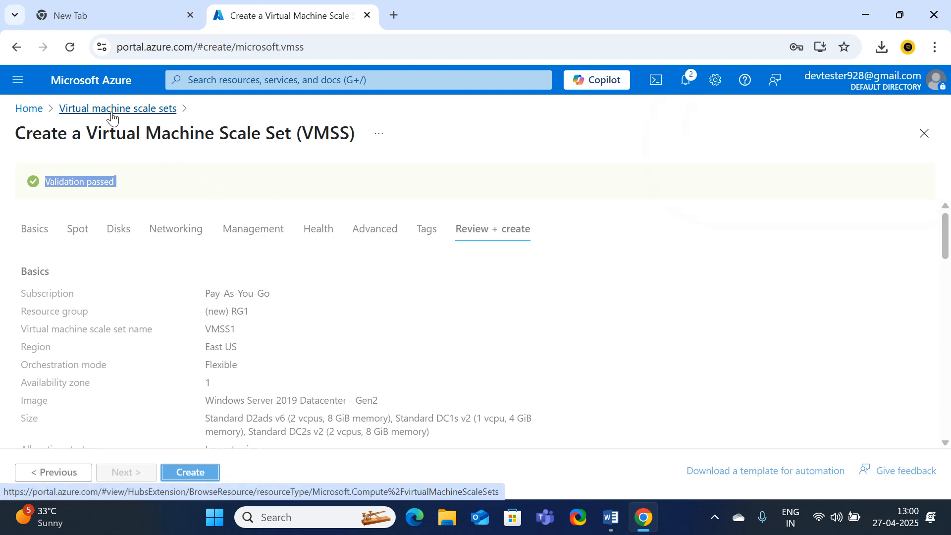
pyautogui.click(112, 116)
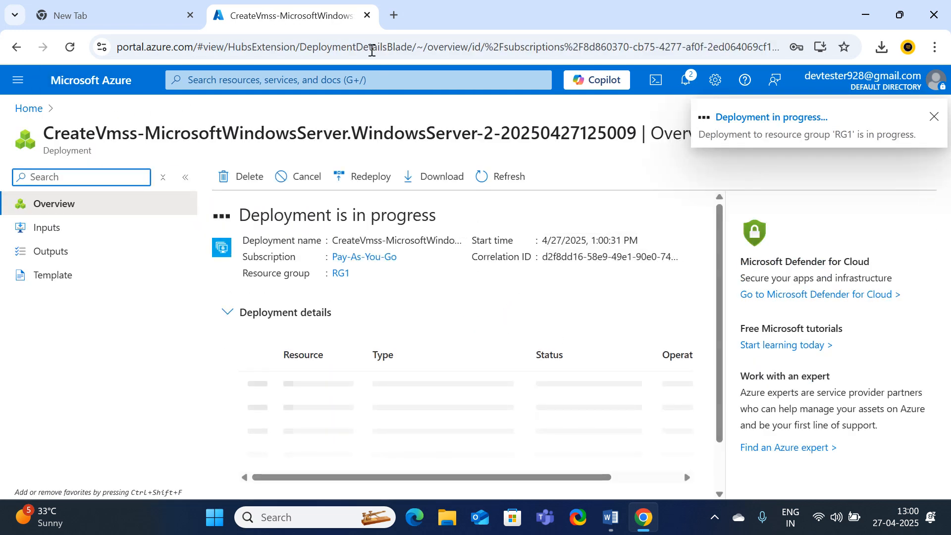
# Duplicate the deployment tab, open RG1 in it, and return to the failed deployment's error
pyautogui.rightClick(312, 23)
pyautogui.click(366, 156)
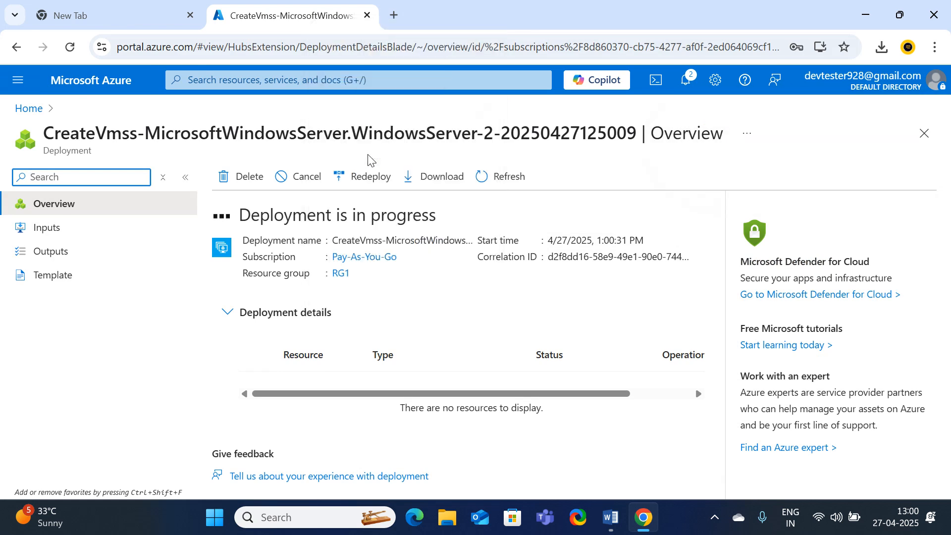
pyautogui.click(380, 17)
pyautogui.click(459, 12)
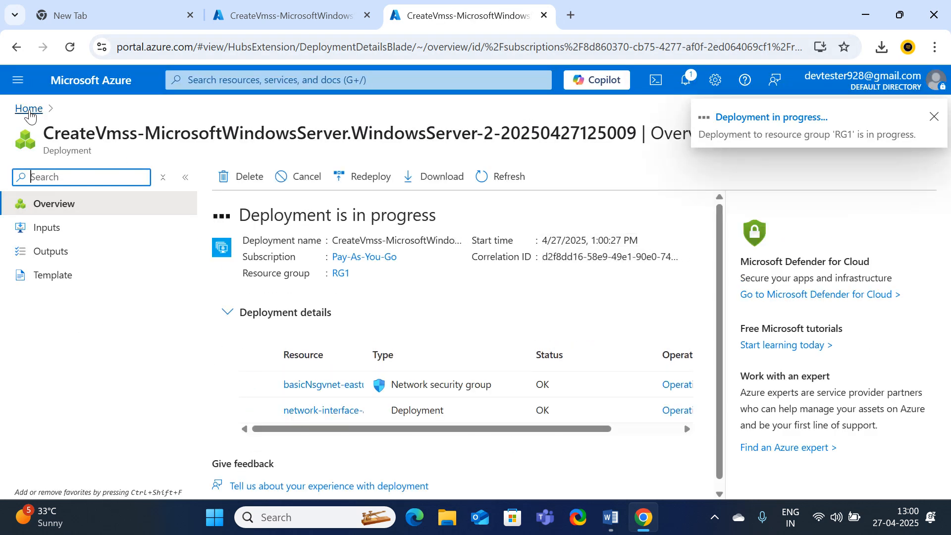
pyautogui.click(29, 108)
pyautogui.click(277, 194)
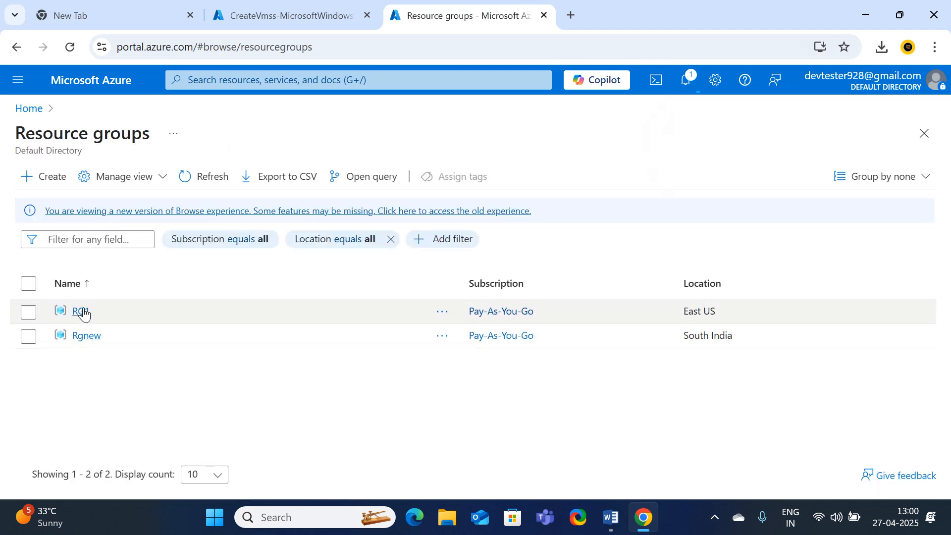
pyautogui.click(81, 312)
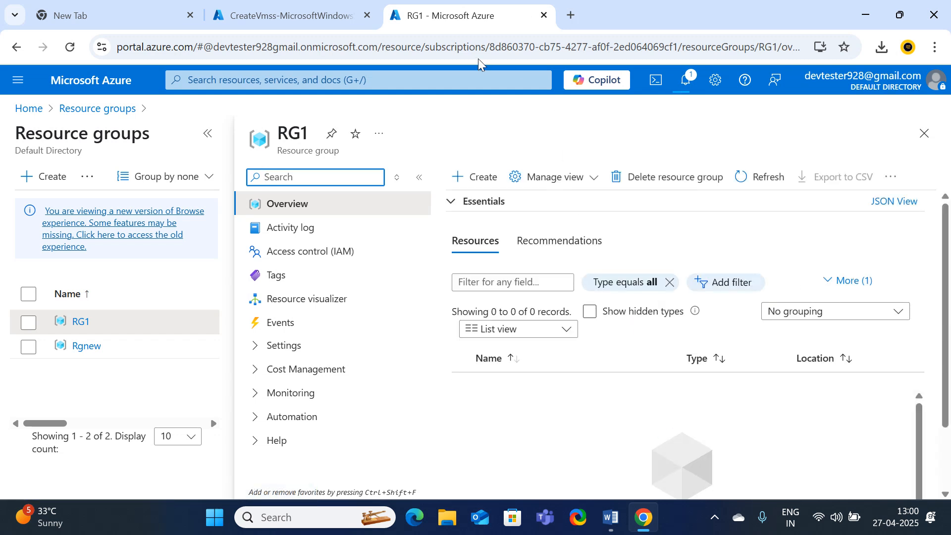
pyautogui.click(282, 15)
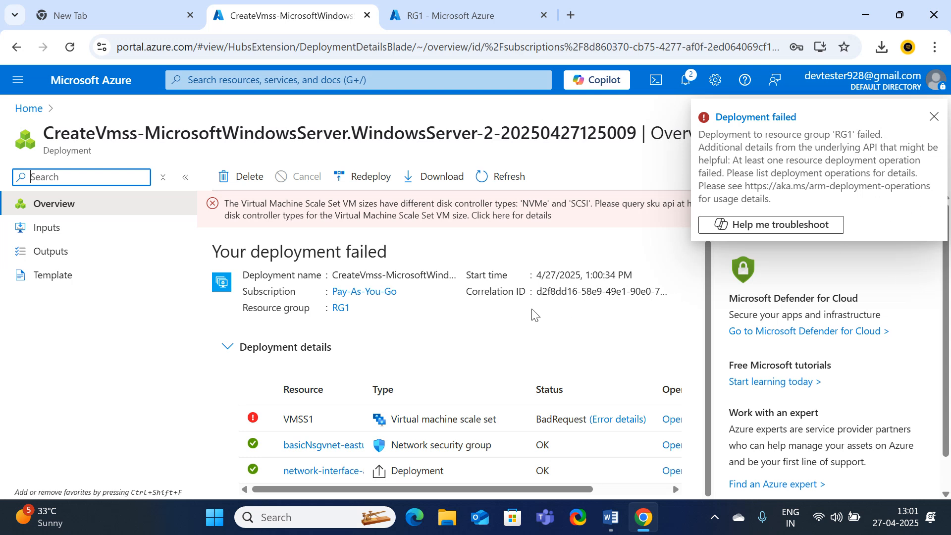
# Review the NVMe vs SCSI error details and dismiss the Deployment failed notice
pyautogui.scroll(-1, 534, 317)
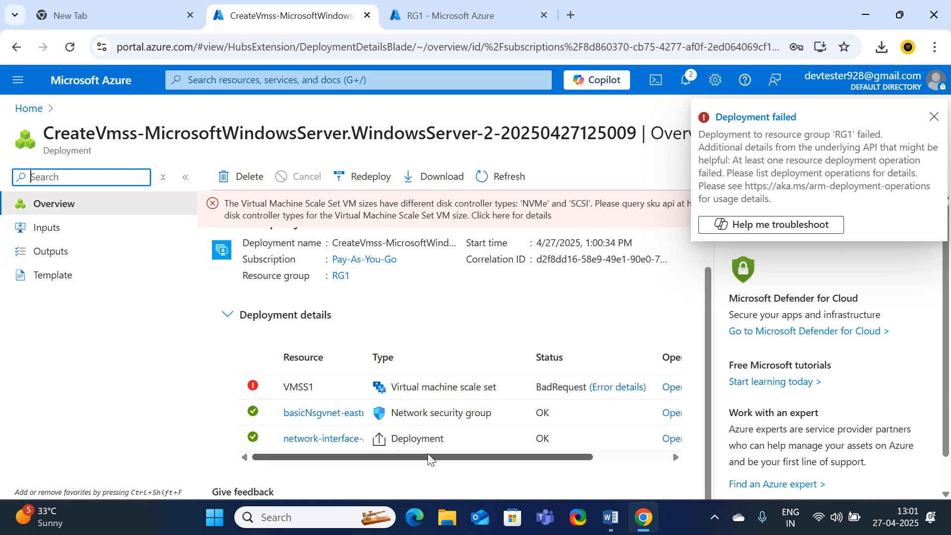
pyautogui.moveTo(431, 457); pyautogui.dragTo(519, 467)
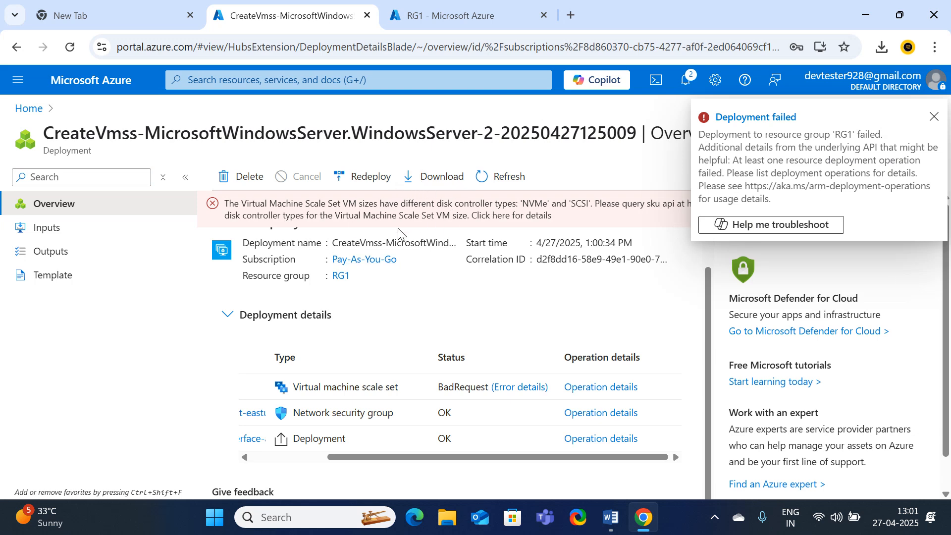
pyautogui.scroll(1, 460, 179)
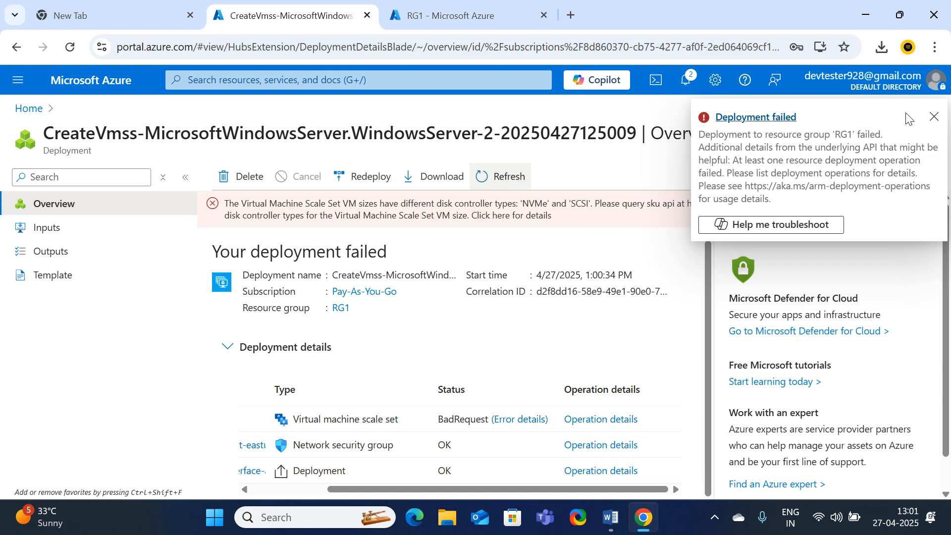
pyautogui.click(934, 118)
pyautogui.scroll(-1, 513, 229)
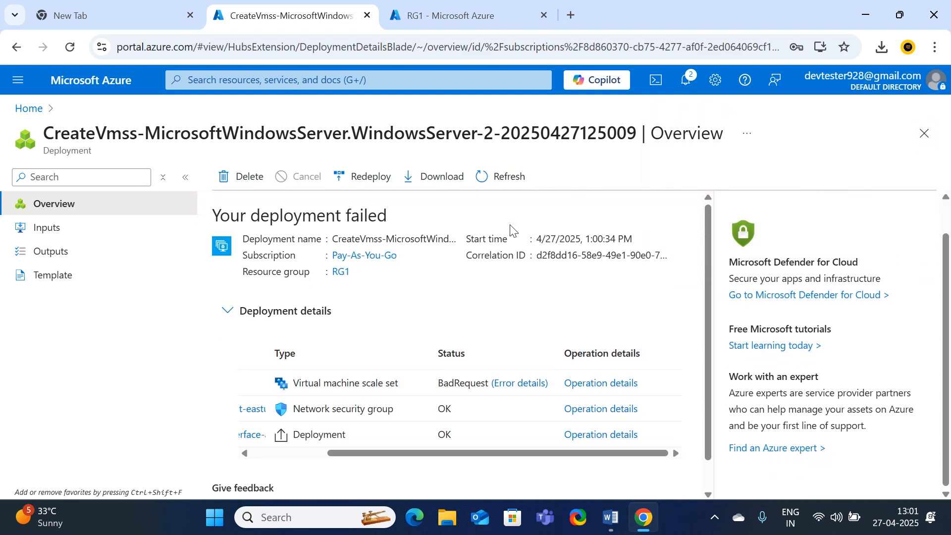
pyautogui.scroll(1, 512, 229)
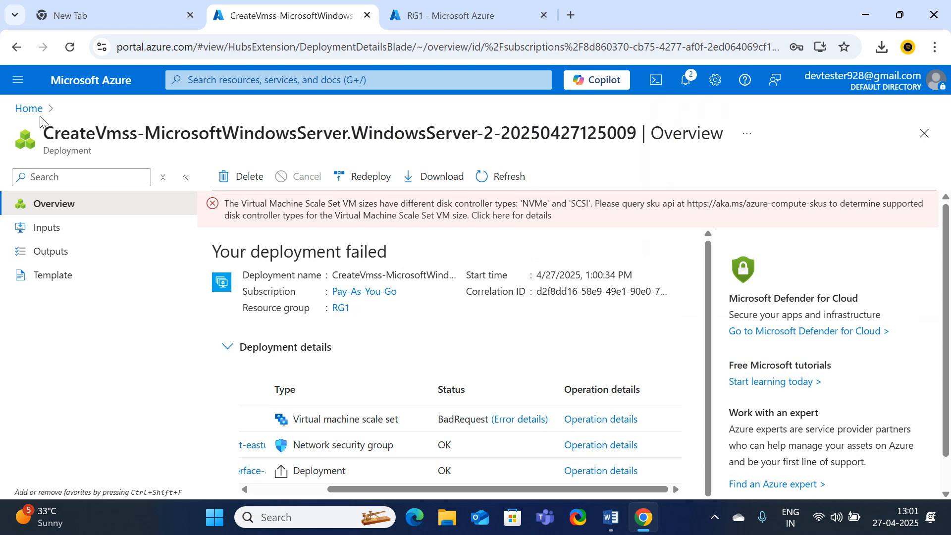
# Reopen RG1 from Resource groups to see its NSG and virtual network, then show notifications
pyautogui.click(28, 111)
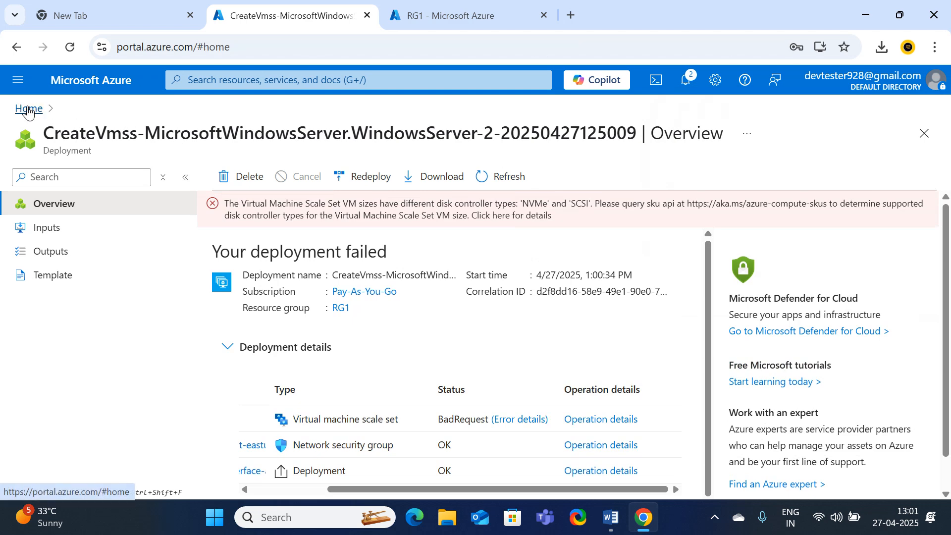
pyautogui.click(435, 15)
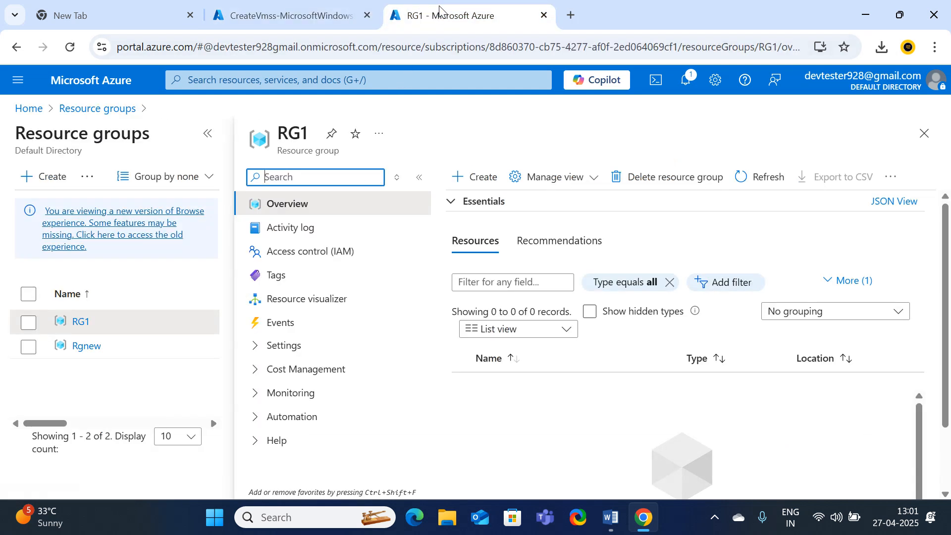
pyautogui.click(98, 109)
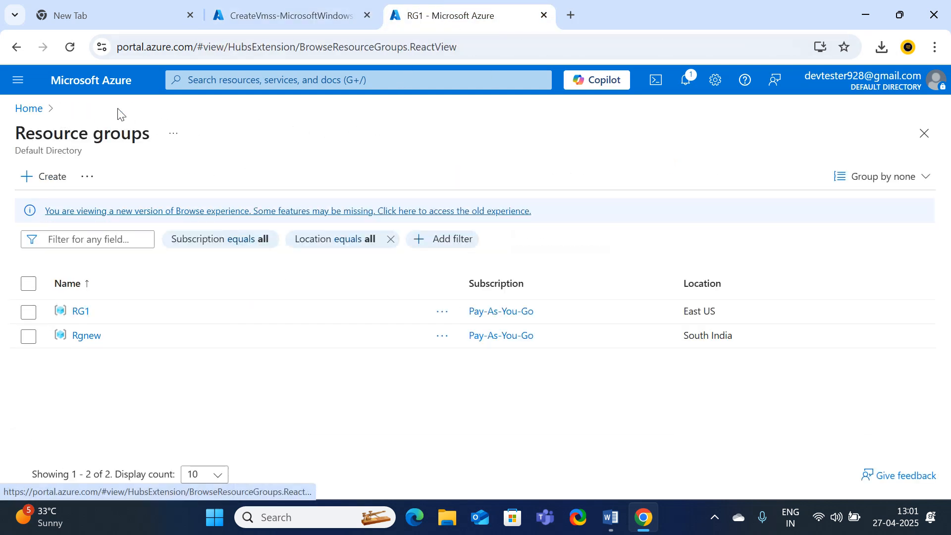
pyautogui.click(79, 312)
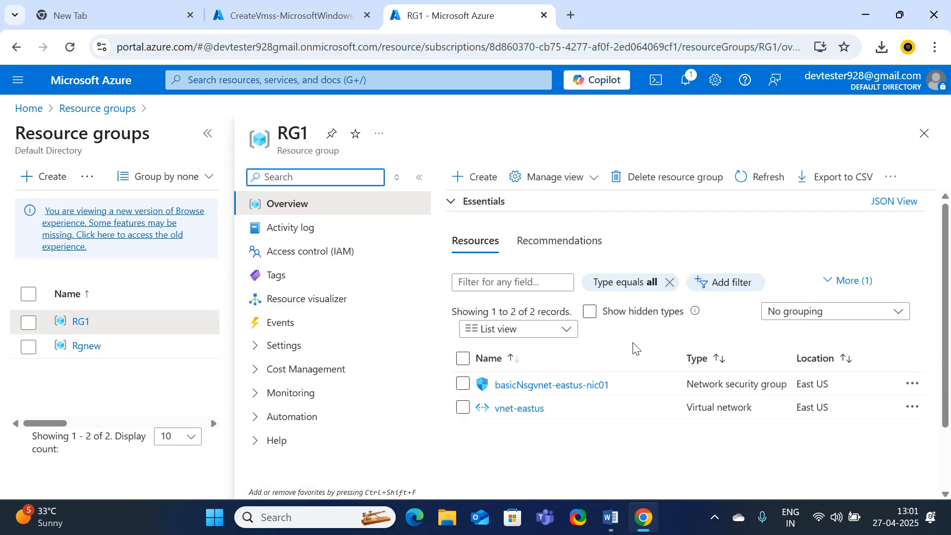
pyautogui.scroll(-2, 632, 347)
pyautogui.click(686, 81)
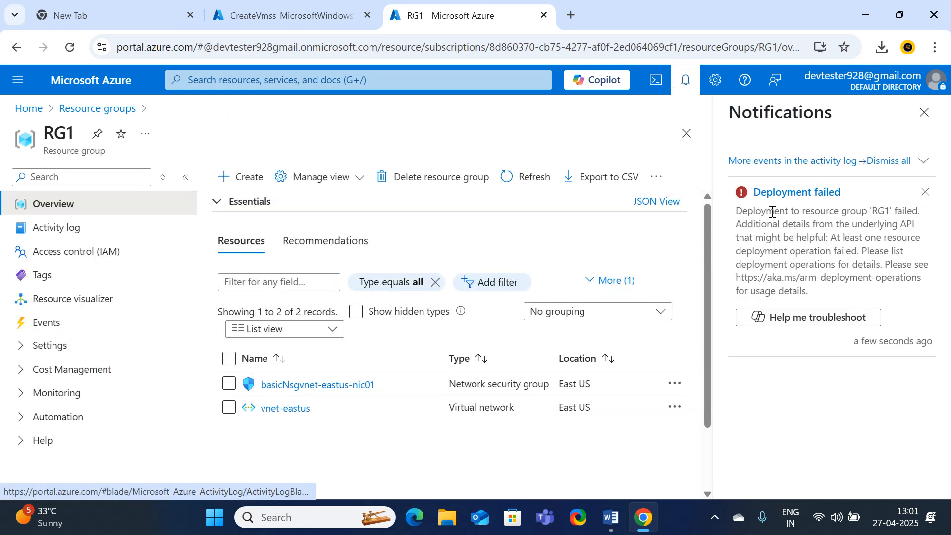
# Open the Deployment failed notification to view the CreateVmss error overview
pyautogui.click(780, 193)
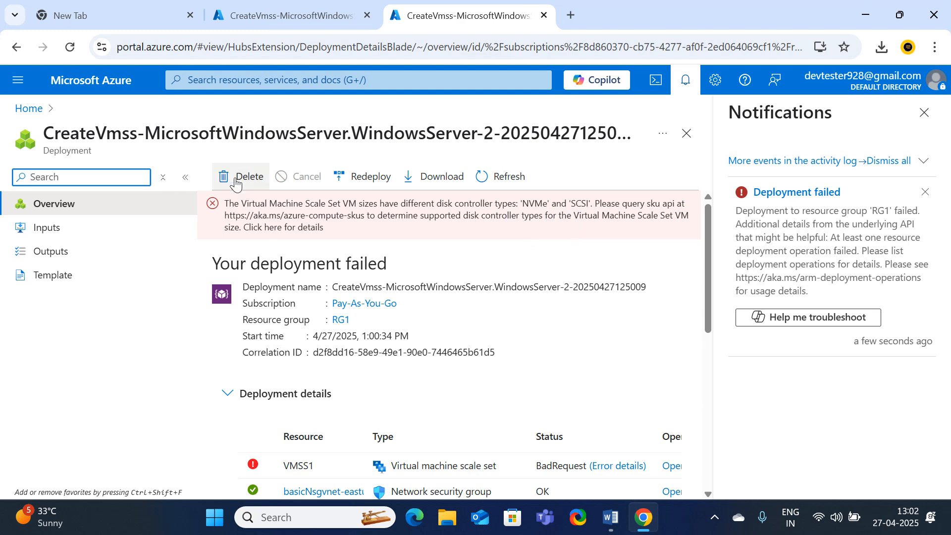
# Delete the failed CreateVmss deployment history and switch to the Word scaling notes
pyautogui.click(251, 179)
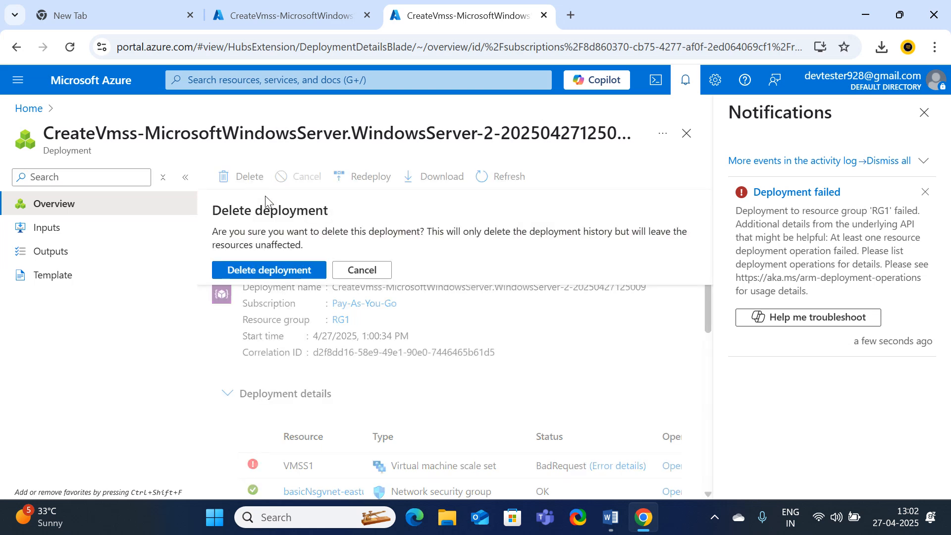
pyautogui.click(269, 278)
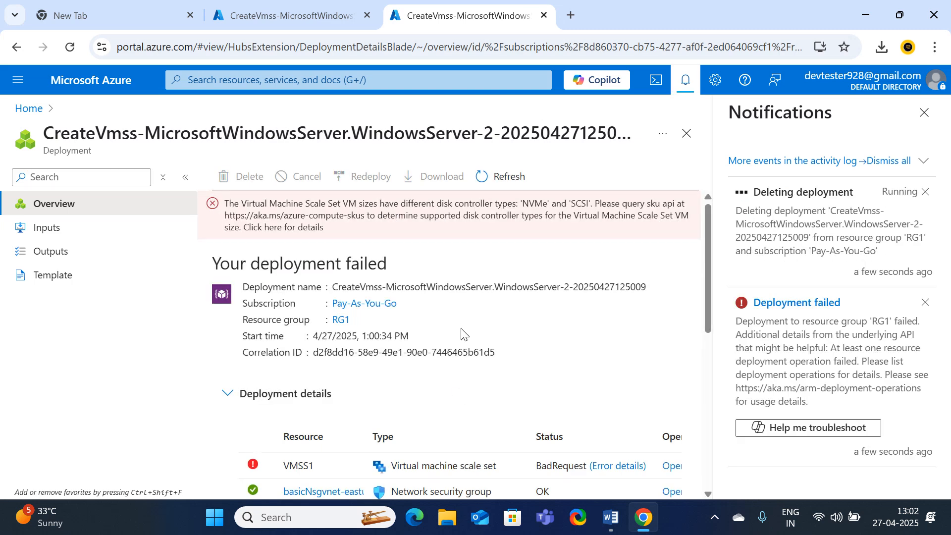
pyautogui.scroll(-5, 462, 334)
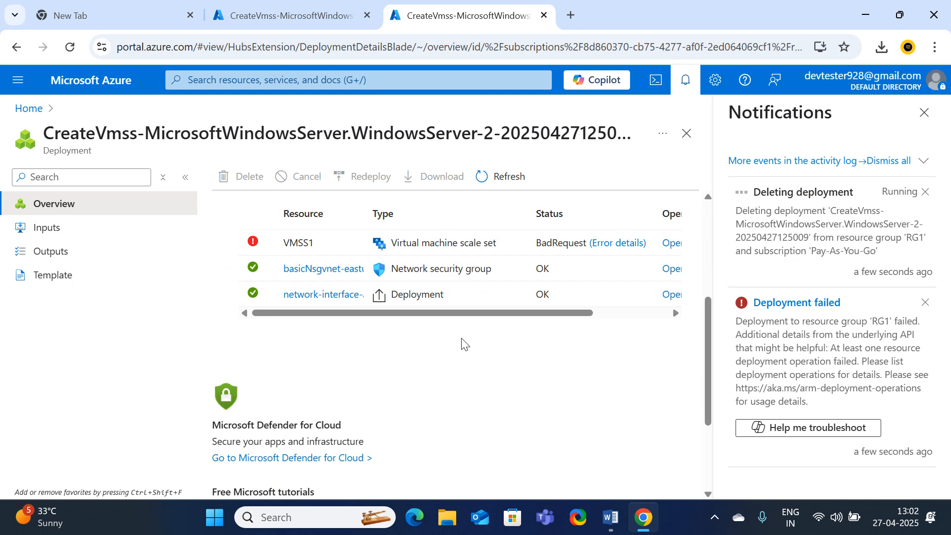
pyautogui.scroll(5, 472, 355)
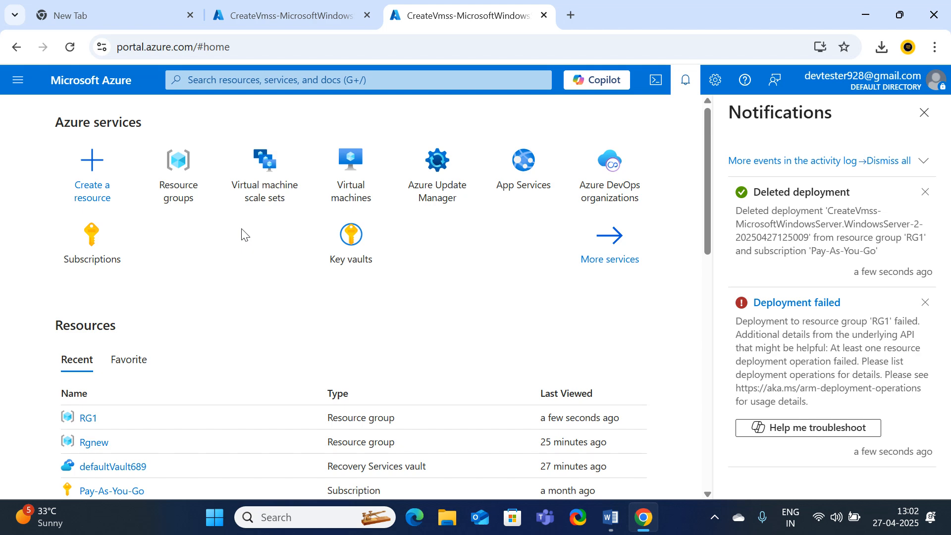
pyautogui.click(611, 517)
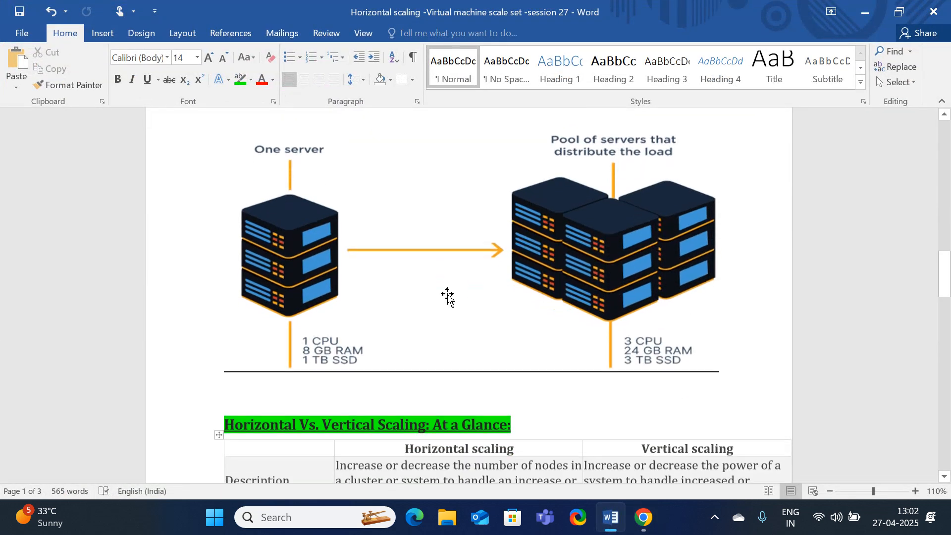
# In the Word notes, highlight the Description row and the horizontal and vertical scaling examples
pyautogui.scroll(-6, 448, 296)
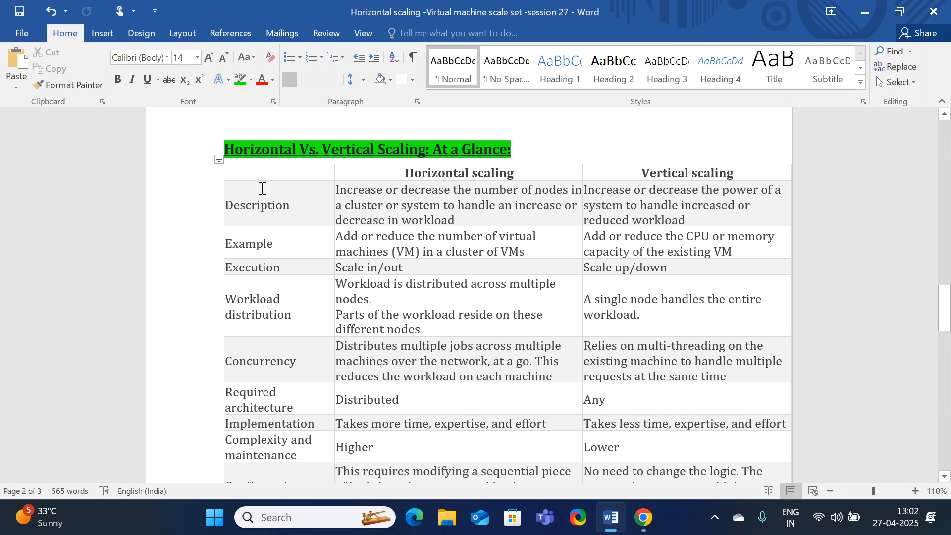
pyautogui.moveTo(251, 204); pyautogui.dragTo(307, 206)
pyautogui.press('Right')
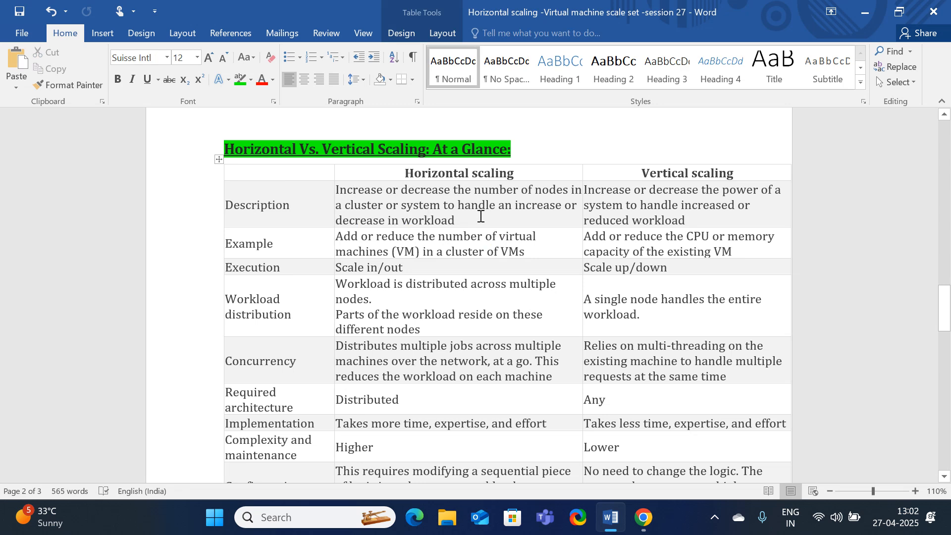
pyautogui.click(467, 223)
pyautogui.moveTo(346, 243); pyautogui.dragTo(375, 242)
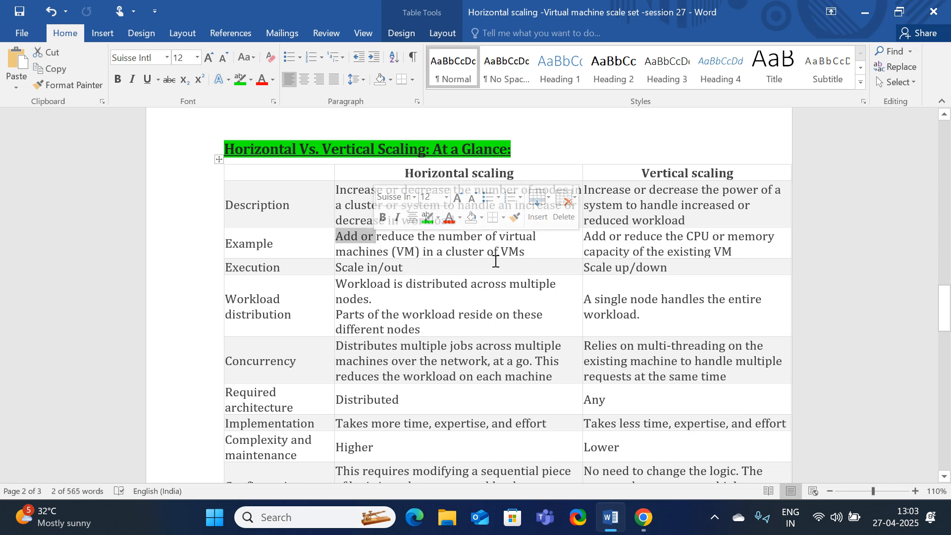
pyautogui.moveTo(640, 240); pyautogui.dragTo(646, 243)
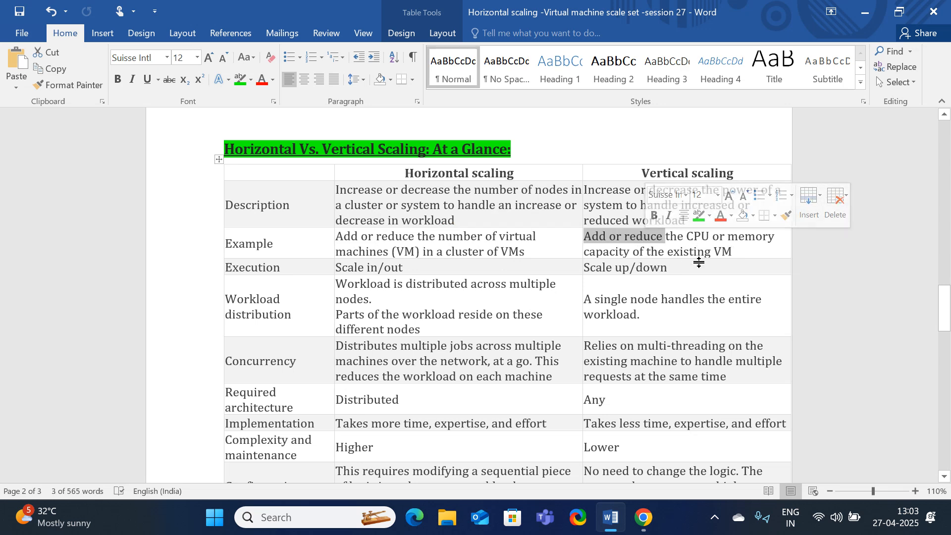
# Select the first advantages bullet in the notes, then return to the Azure portal home page
pyautogui.scroll(-1, 451, 337)
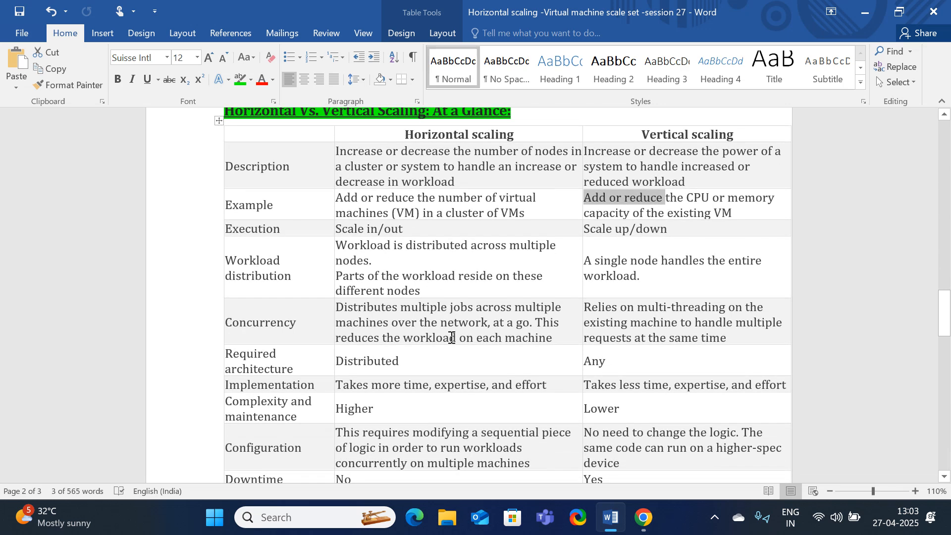
pyautogui.scroll(-1, 453, 344)
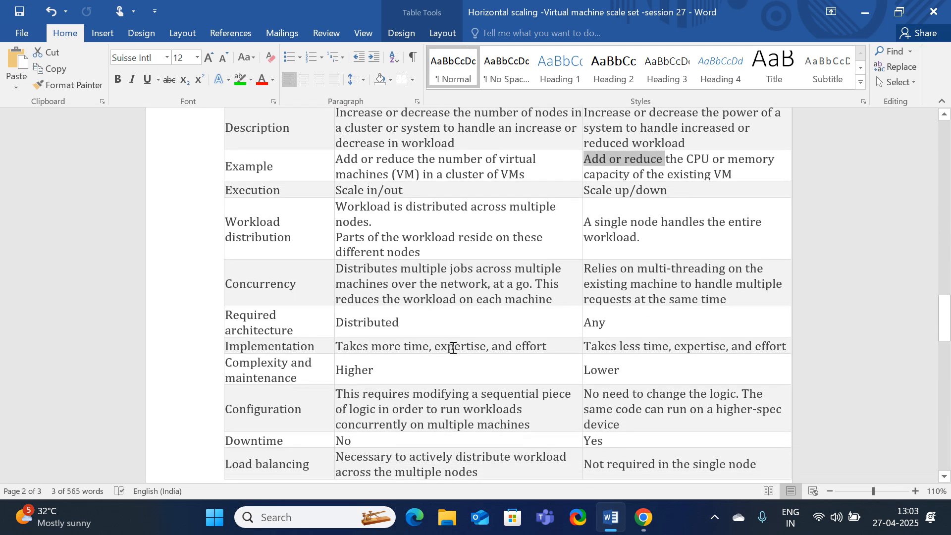
pyautogui.scroll(-10, 452, 348)
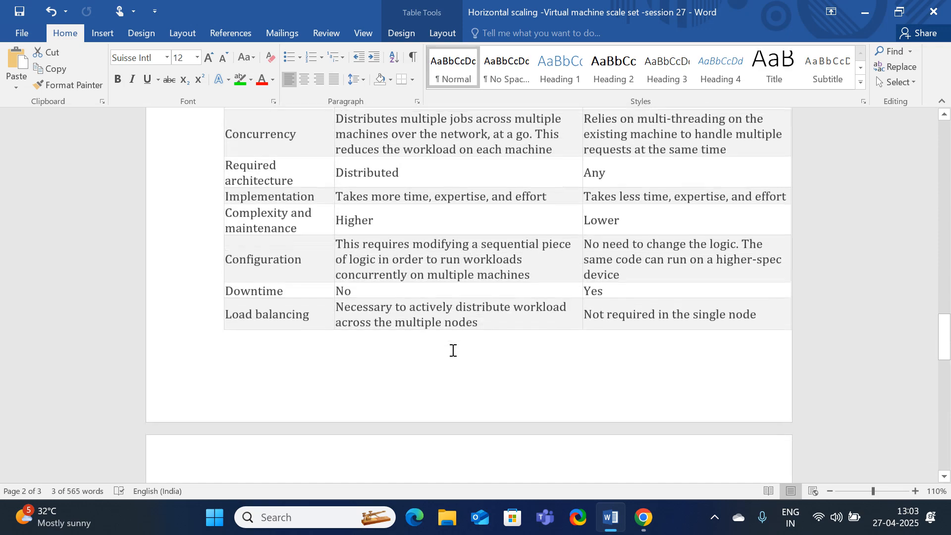
pyautogui.scroll(-5, 453, 351)
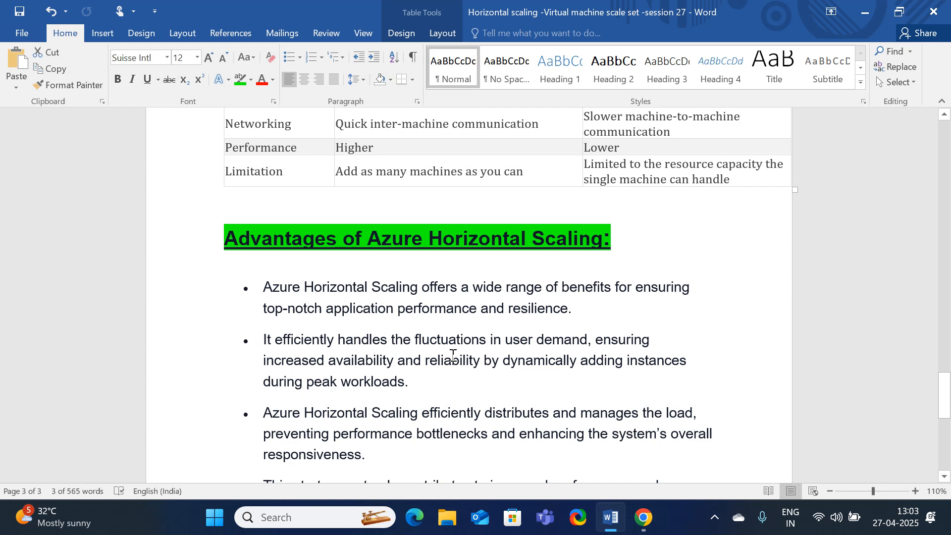
pyautogui.scroll(-2, 452, 356)
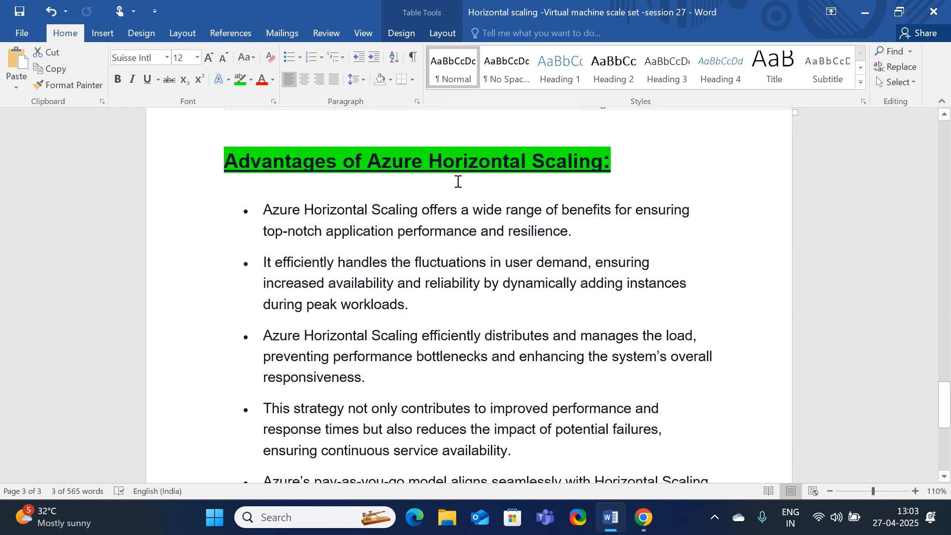
pyautogui.moveTo(262, 211); pyautogui.dragTo(642, 221)
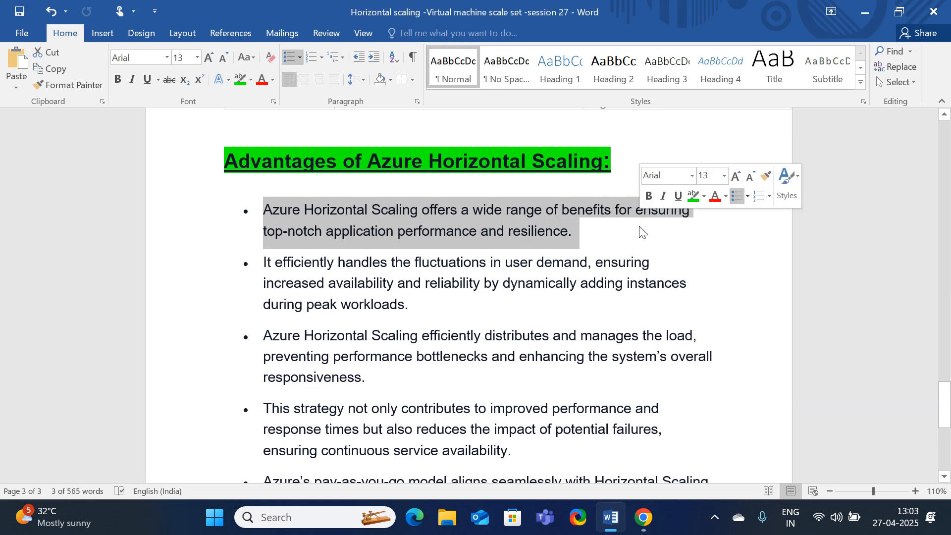
pyautogui.click(643, 518)
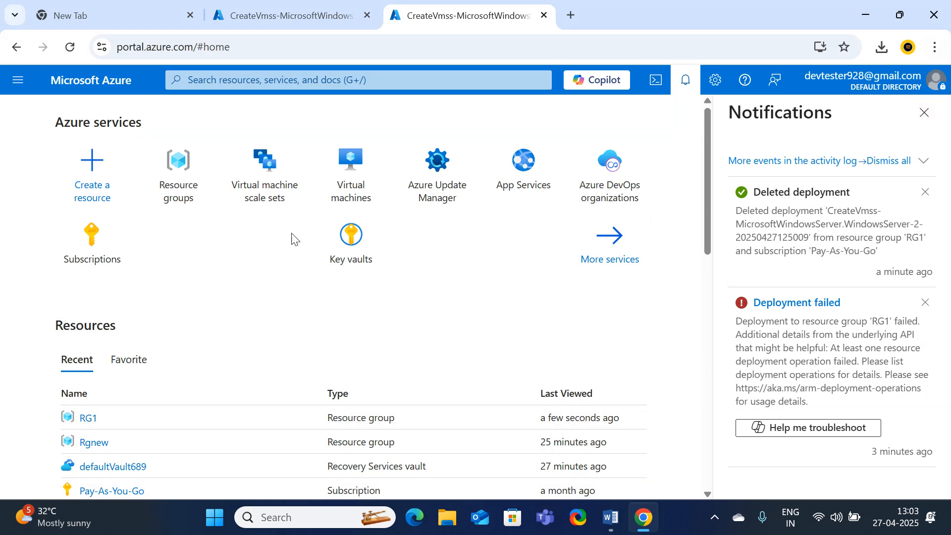
# Start a new virtual machine scale set in resource group RG1 named 'vmcs3'
pyautogui.click(295, 180)
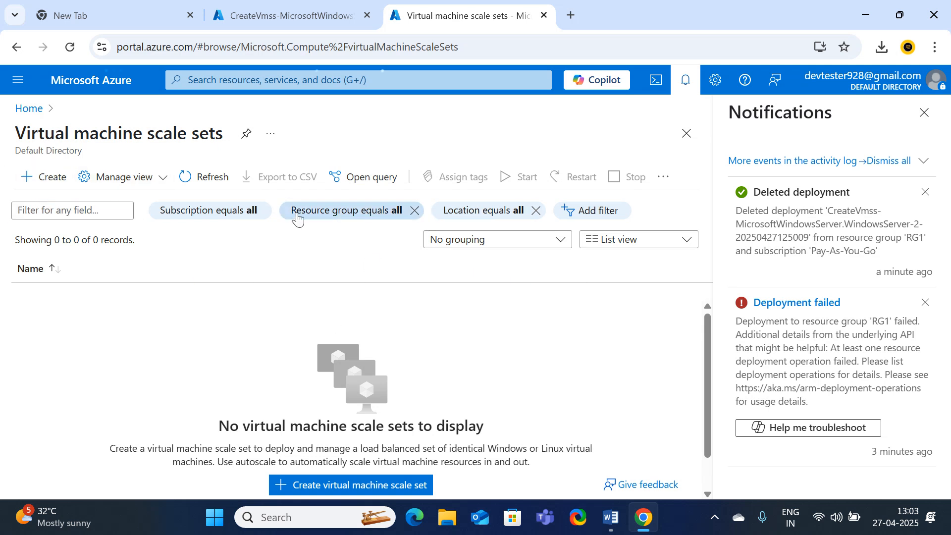
pyautogui.click(342, 495)
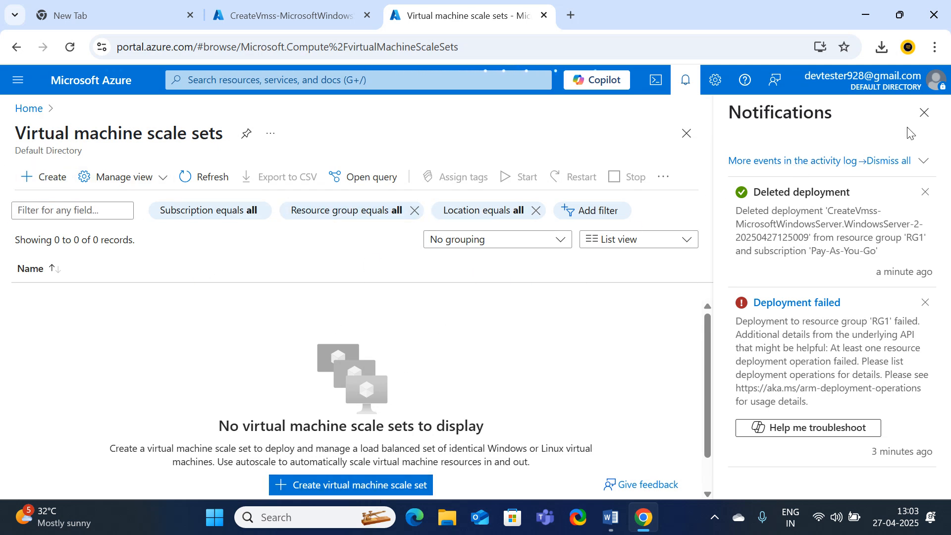
pyautogui.click(924, 112)
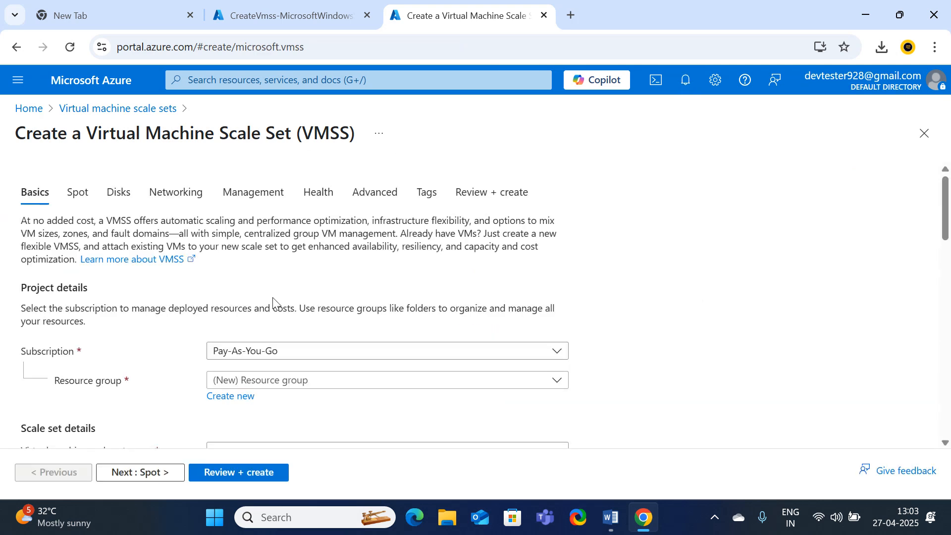
pyautogui.scroll(-3, 265, 300)
pyautogui.click(262, 231)
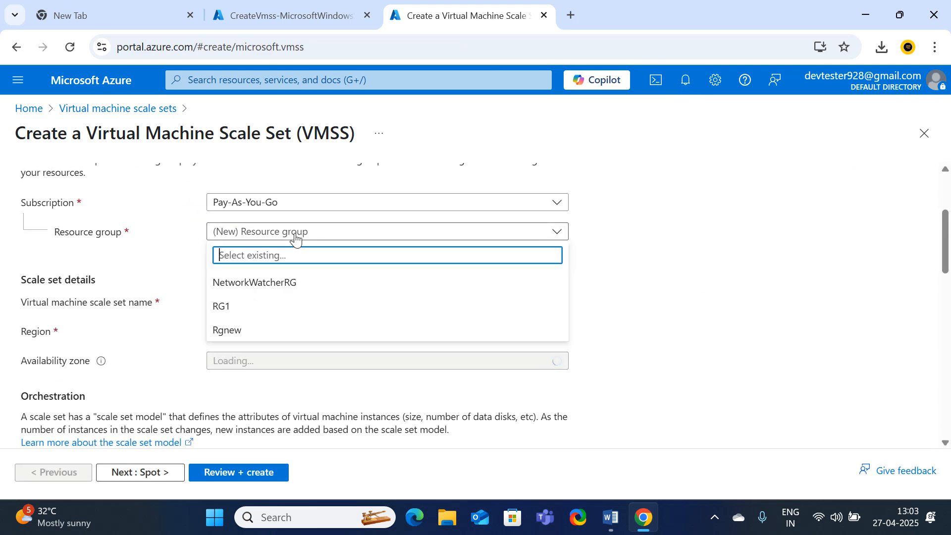
pyautogui.click(223, 306)
pyautogui.click(249, 301)
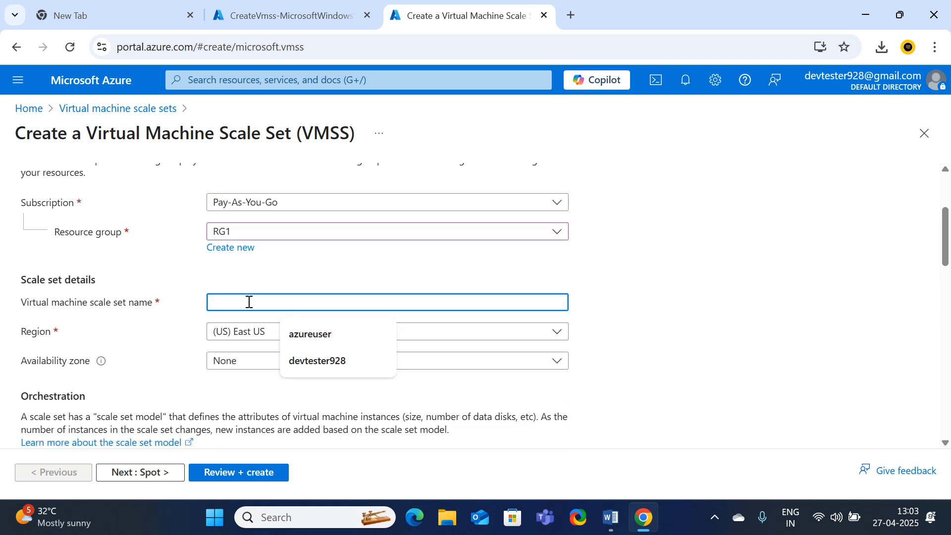
pyautogui.write('vmc')
pyautogui.write('ss')
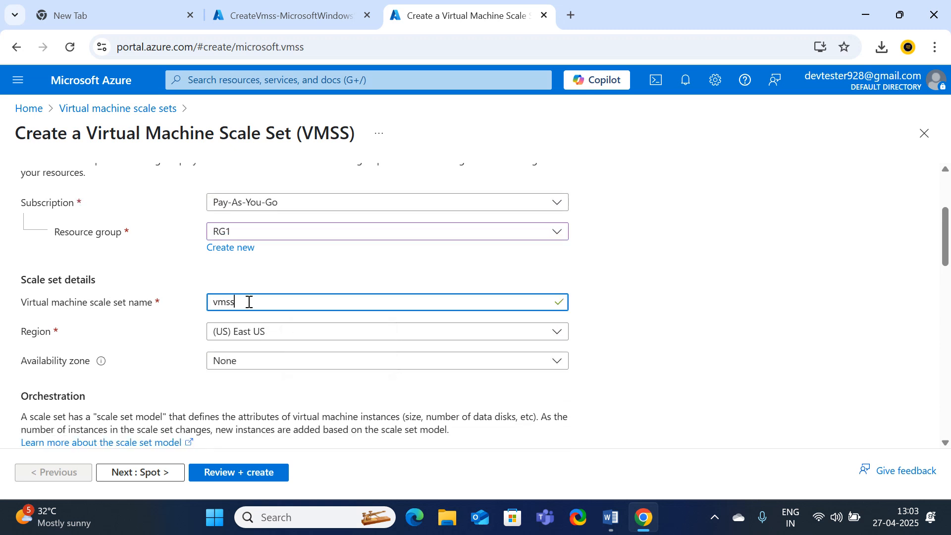
pyautogui.write('3')
# Set region Australia East, availability zone Zone 1, and scaling mode Autoscaling
pyautogui.click(267, 335)
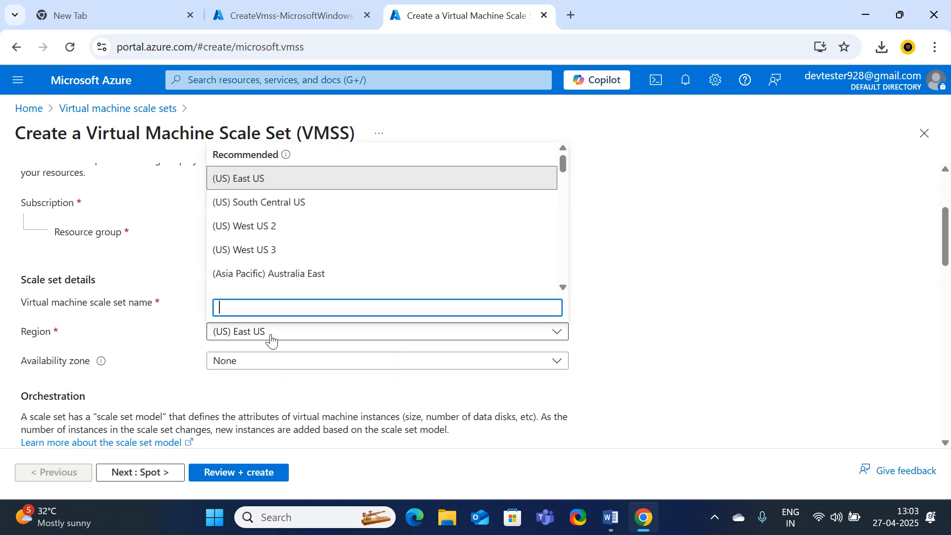
pyautogui.click(268, 275)
pyautogui.scroll(-3, 293, 355)
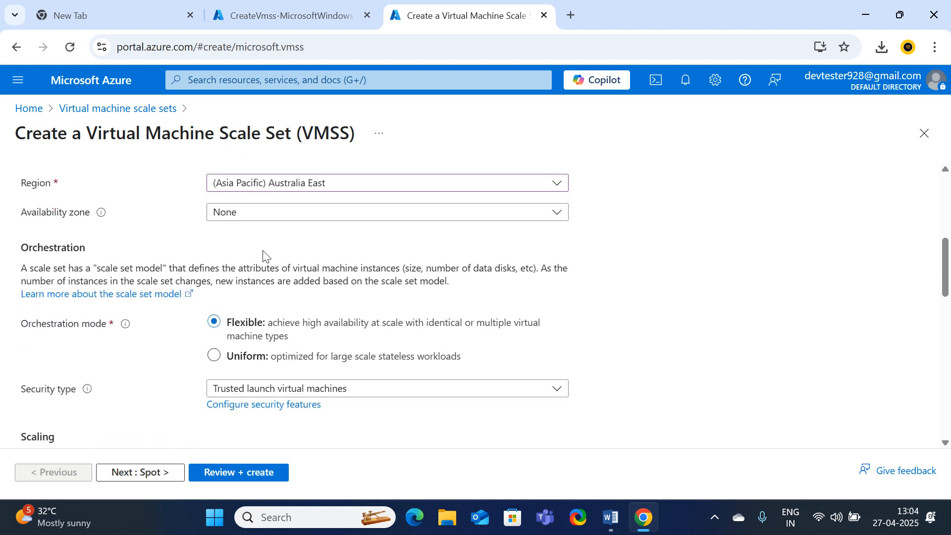
pyautogui.click(263, 215)
pyautogui.click(248, 232)
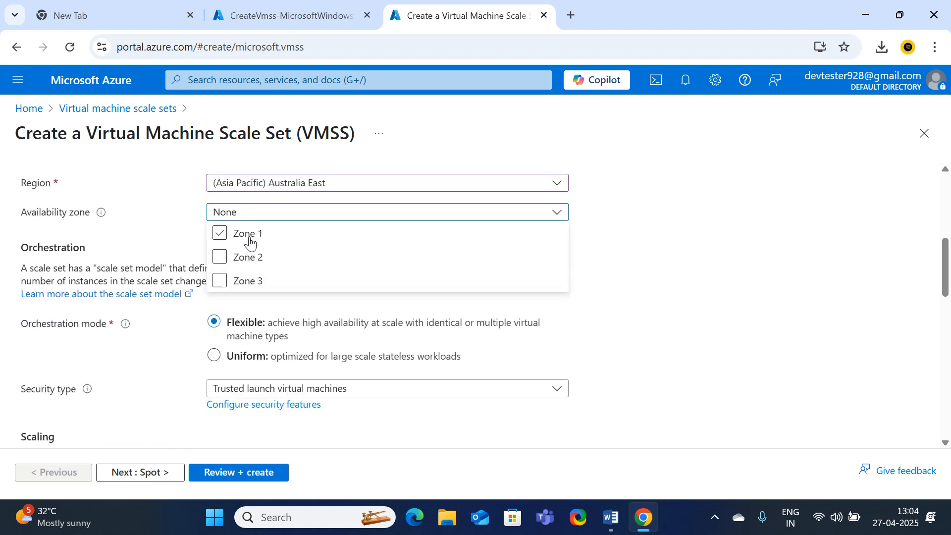
pyautogui.click(823, 283)
pyautogui.scroll(-2, 450, 384)
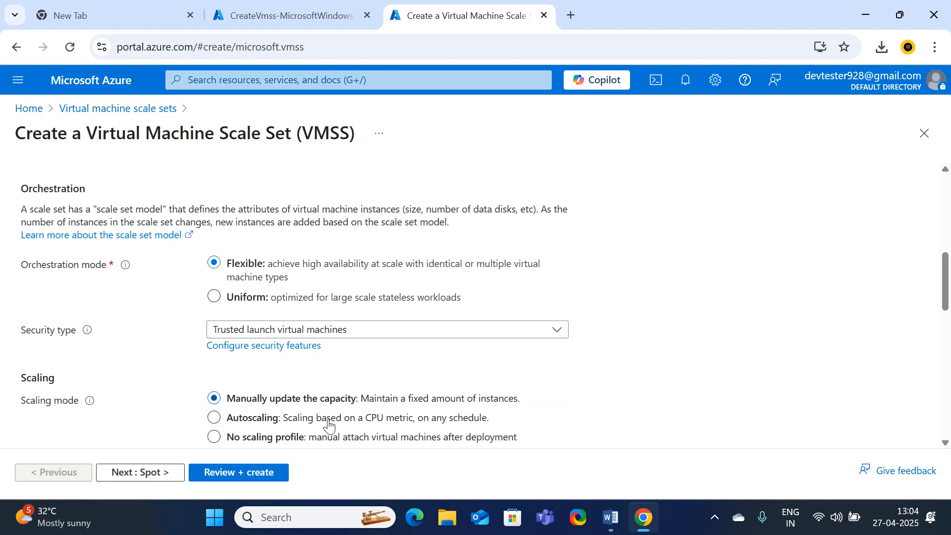
pyautogui.scroll(-3, 296, 383)
pyautogui.click(221, 270)
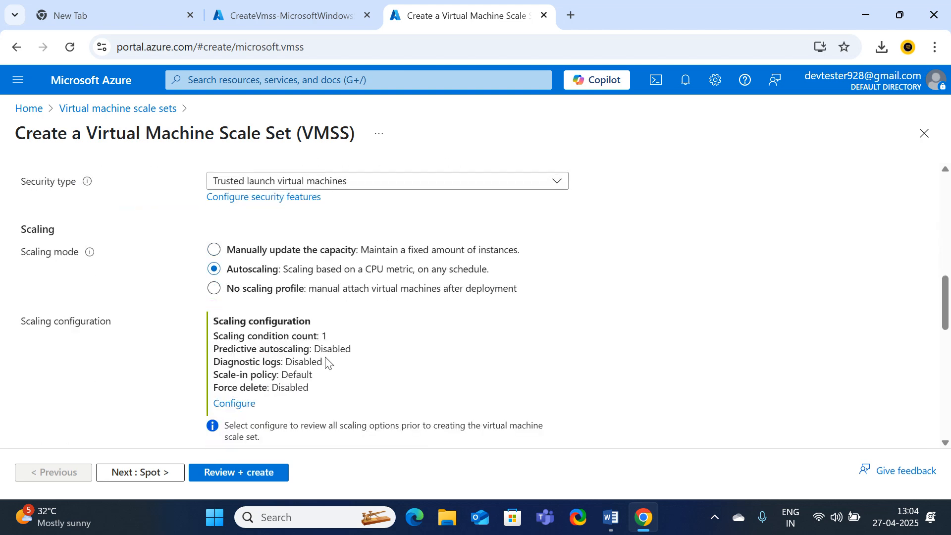
pyautogui.scroll(-3, 325, 362)
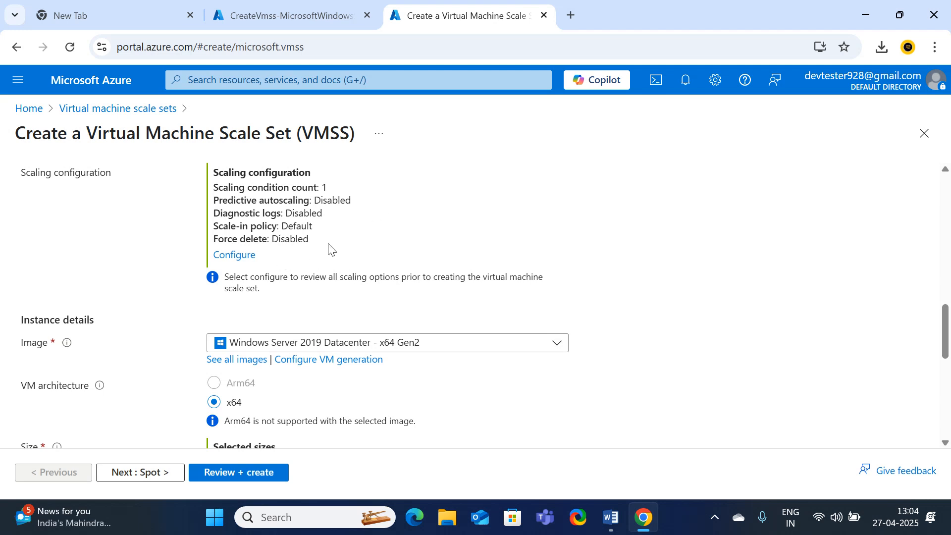
# Save the Default autoscale condition unchanged (2–20 instances, 80%/20% CPU thresholds) and return to the form
pyautogui.click(235, 257)
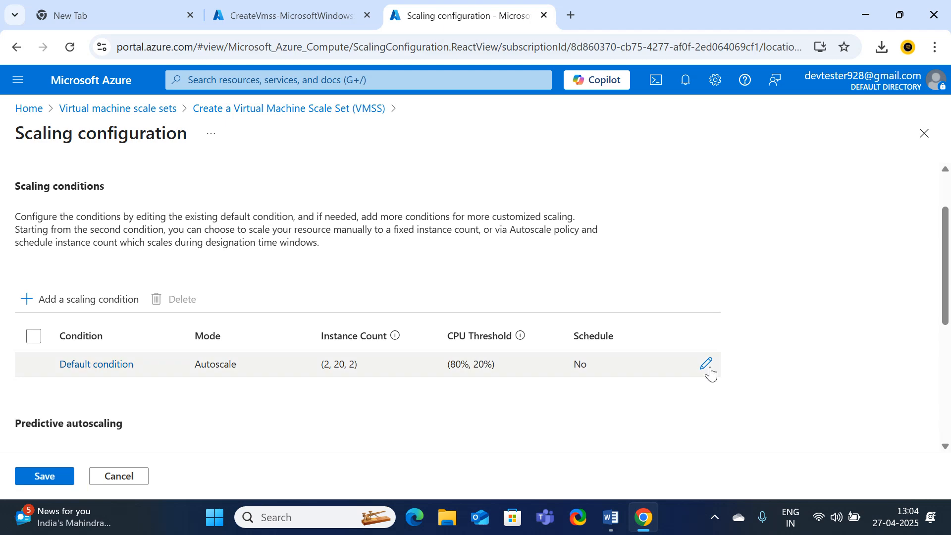
pyautogui.click(708, 366)
pyautogui.scroll(-3, 698, 297)
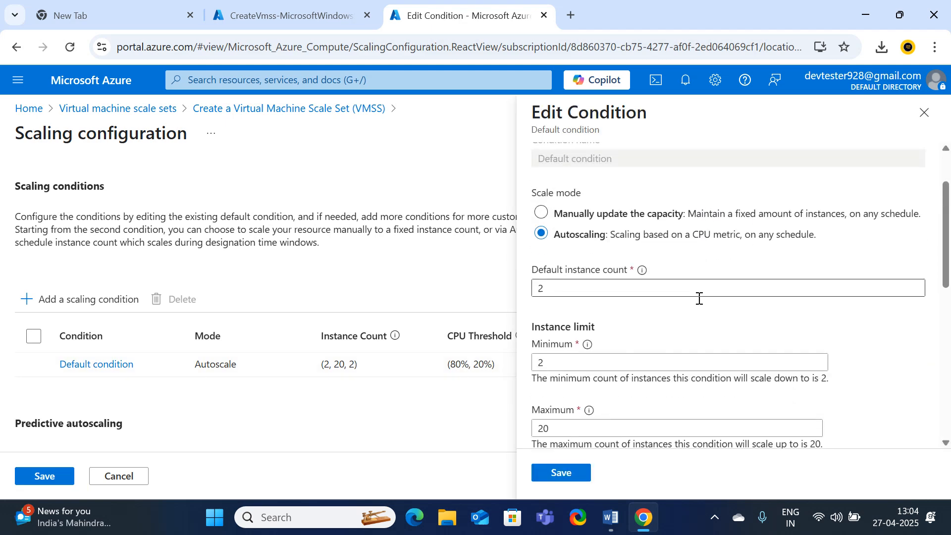
pyautogui.scroll(-7, 698, 307)
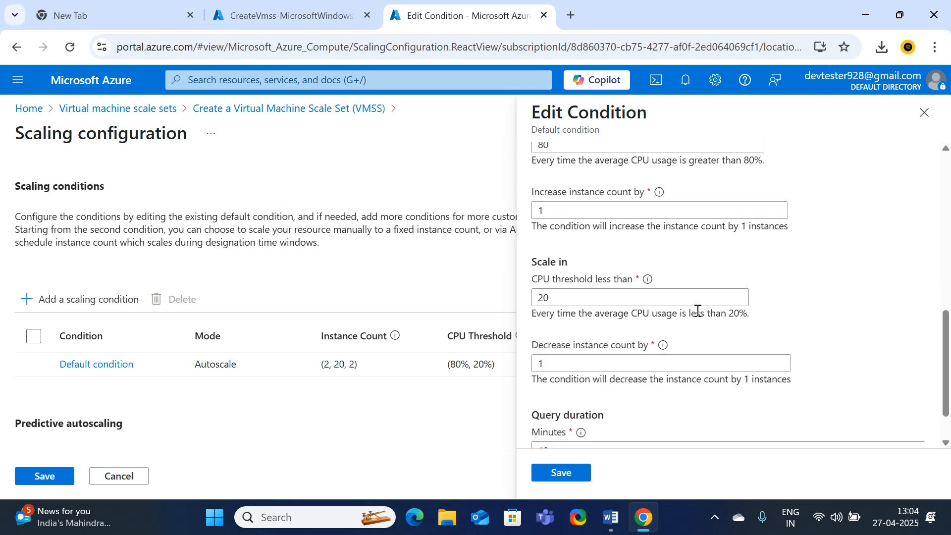
pyautogui.click(546, 474)
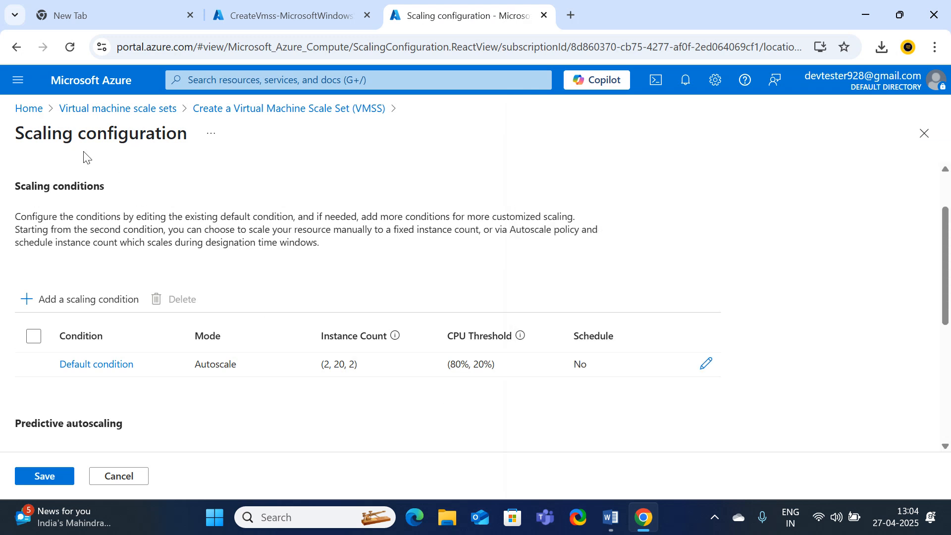
pyautogui.click(270, 108)
# Fill the administrator username from a saved entry, then enter and confirm the account password
pyautogui.scroll(-3, 276, 347)
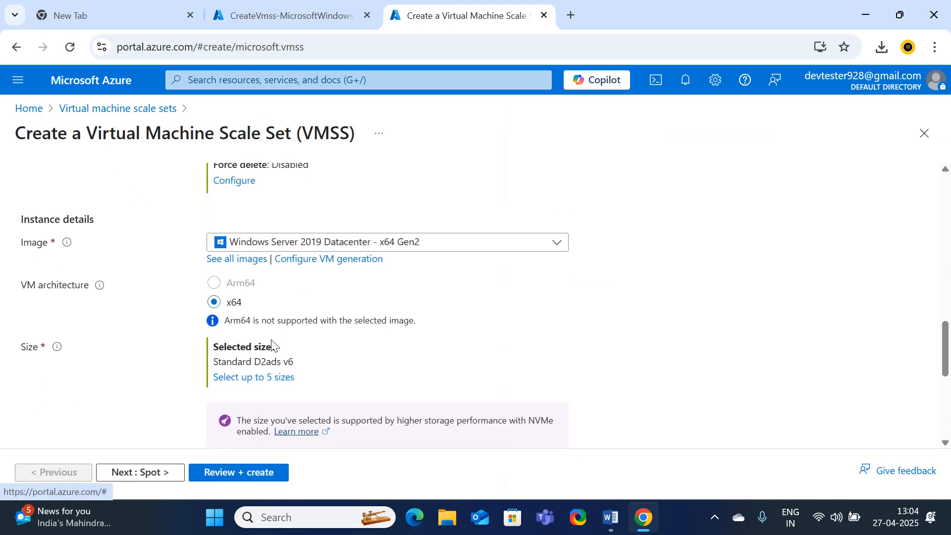
pyautogui.scroll(-3, 276, 362)
pyautogui.click(251, 325)
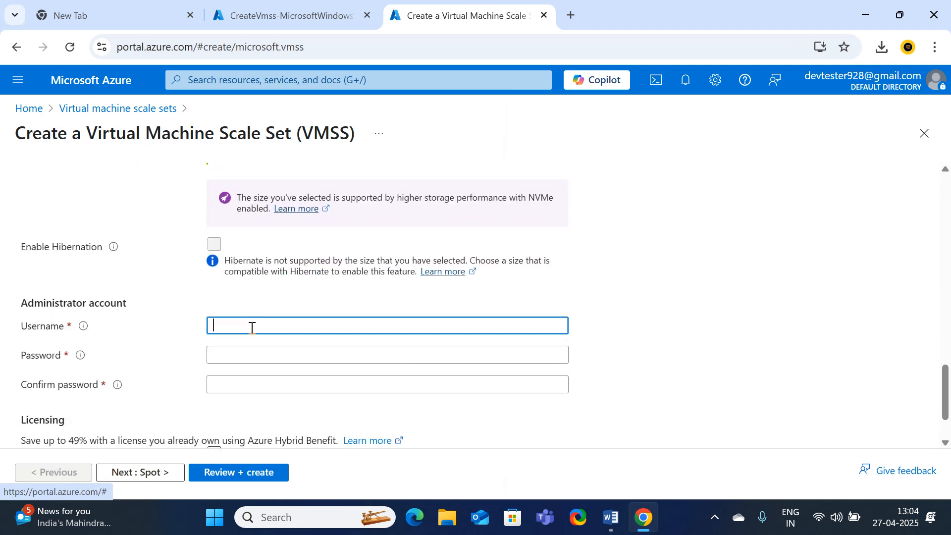
pyautogui.click(300, 386)
pyautogui.click(250, 353)
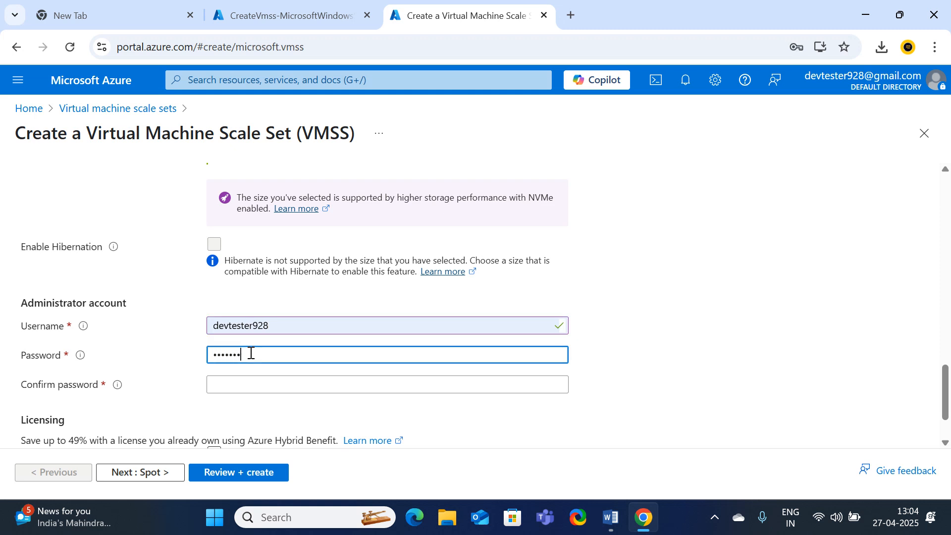
pyautogui.write('•')
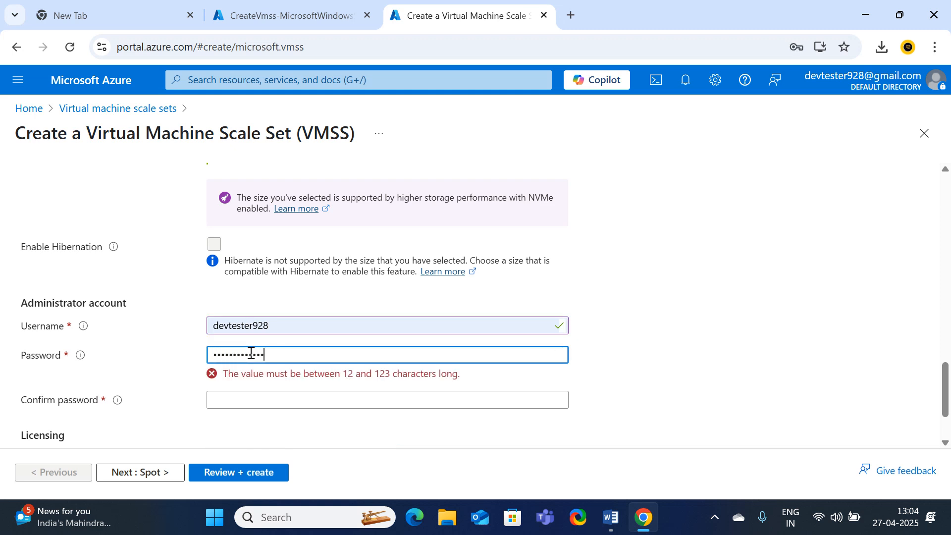
pyautogui.write('•')
pyautogui.press('Tab')
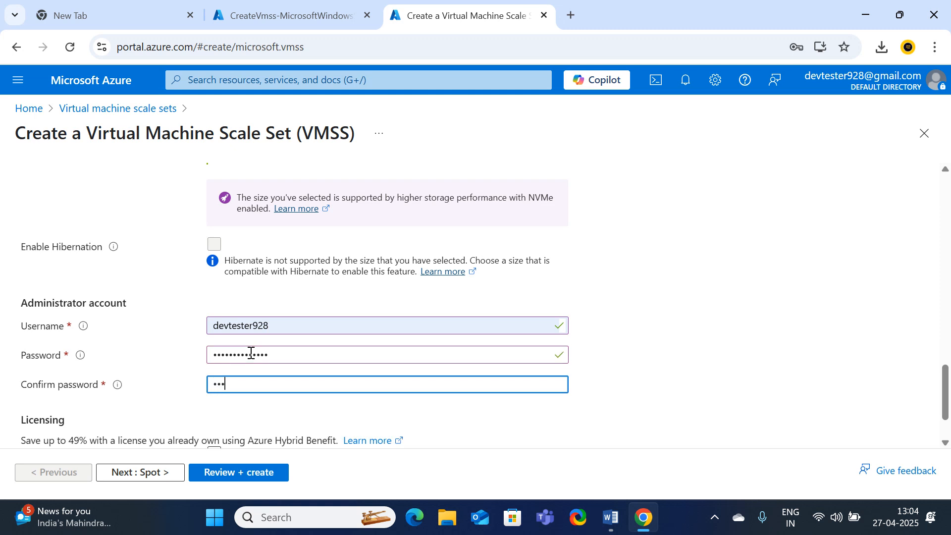
pyautogui.write('••••••••')
pyautogui.scroll(-2, 337, 376)
pyautogui.scroll(20, 341, 356)
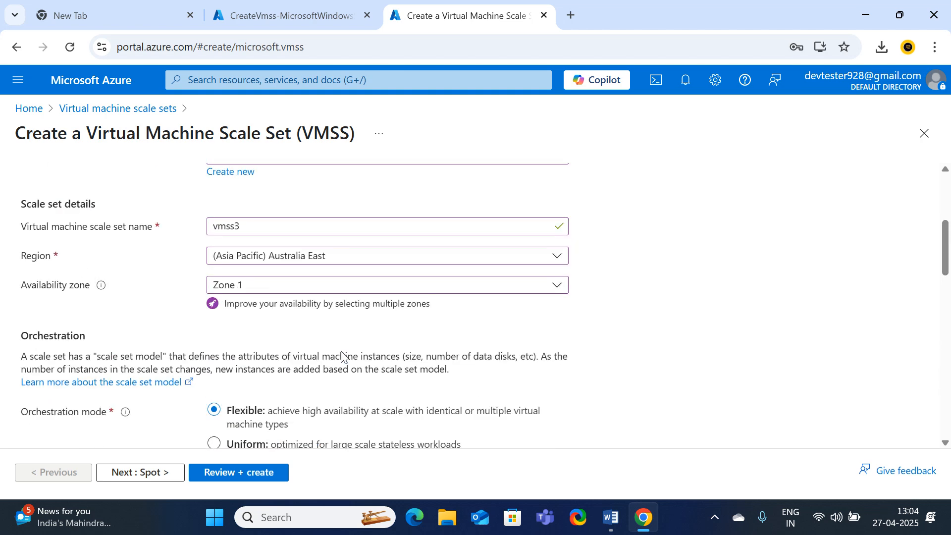
pyautogui.scroll(-2, 357, 359)
pyautogui.scroll(-10, 371, 363)
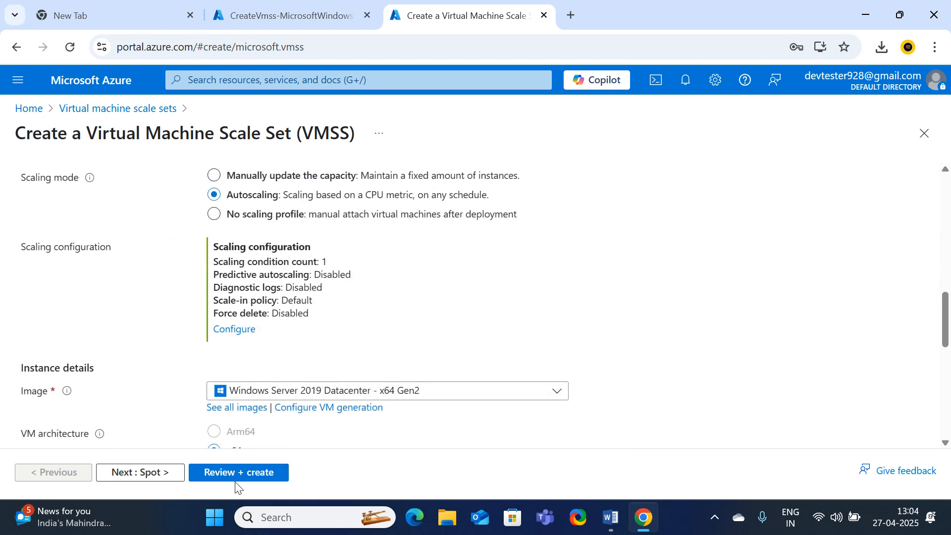
# Run Review + create on vmss3 until validation passes, then submit it with Create
pyautogui.click(240, 477)
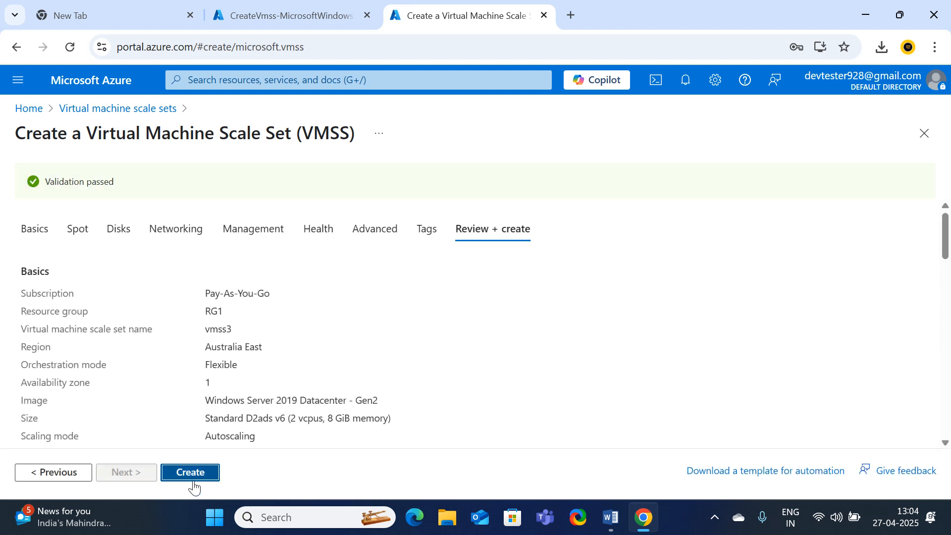
pyautogui.click(191, 479)
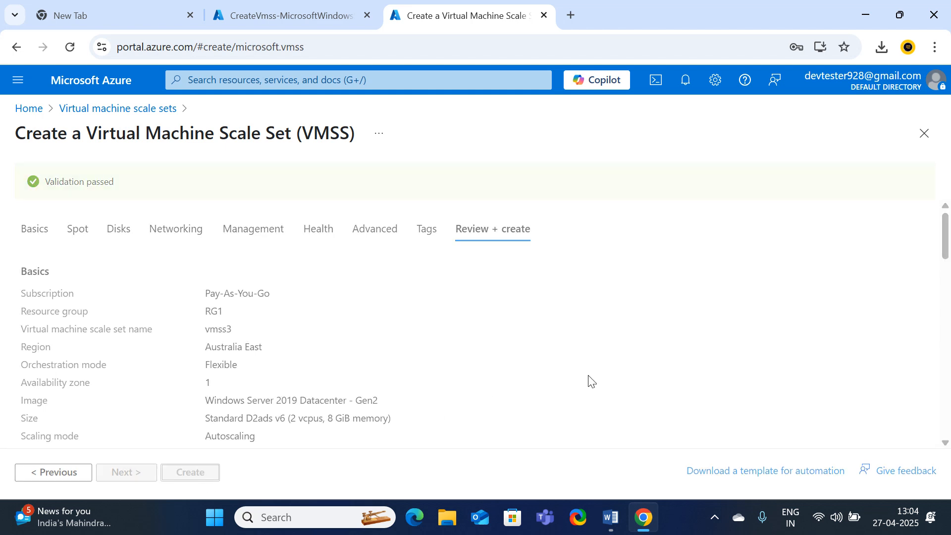
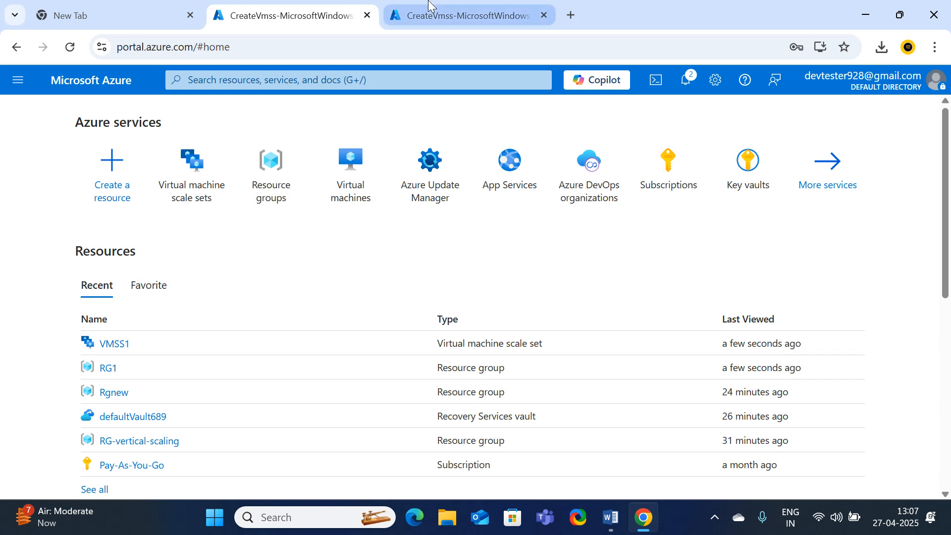
# Open the deployed vmss3 scale set, then review RG1's resources and return to Home
pyautogui.click(425, 13)
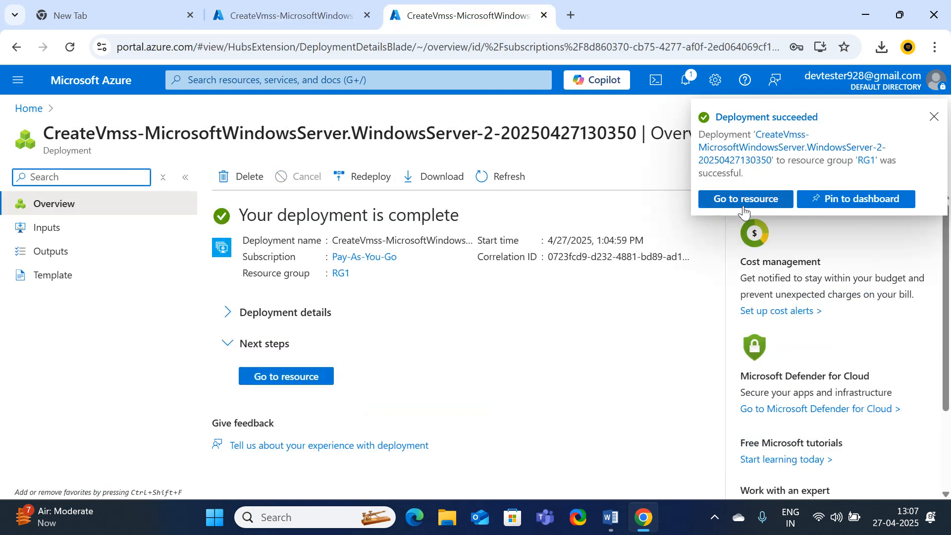
pyautogui.click(744, 200)
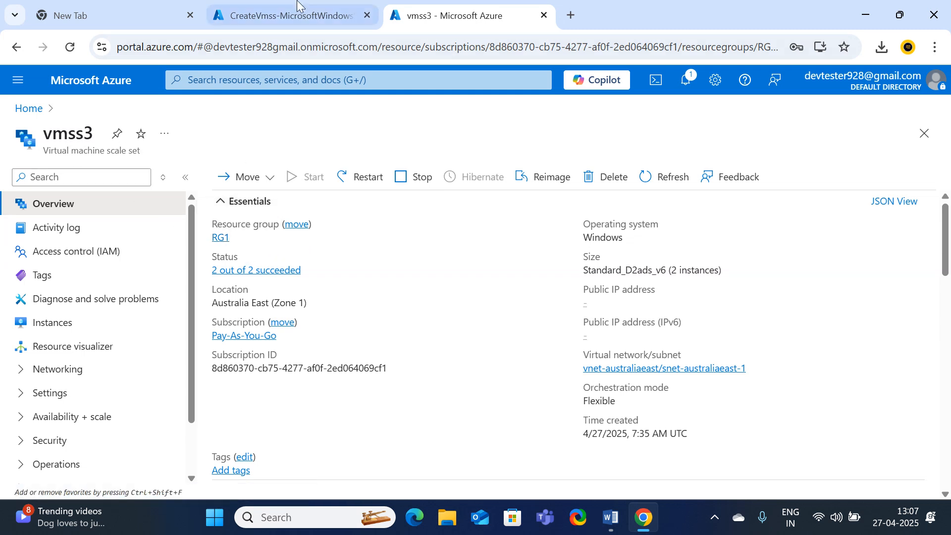
pyautogui.click(297, 5)
pyautogui.click(260, 184)
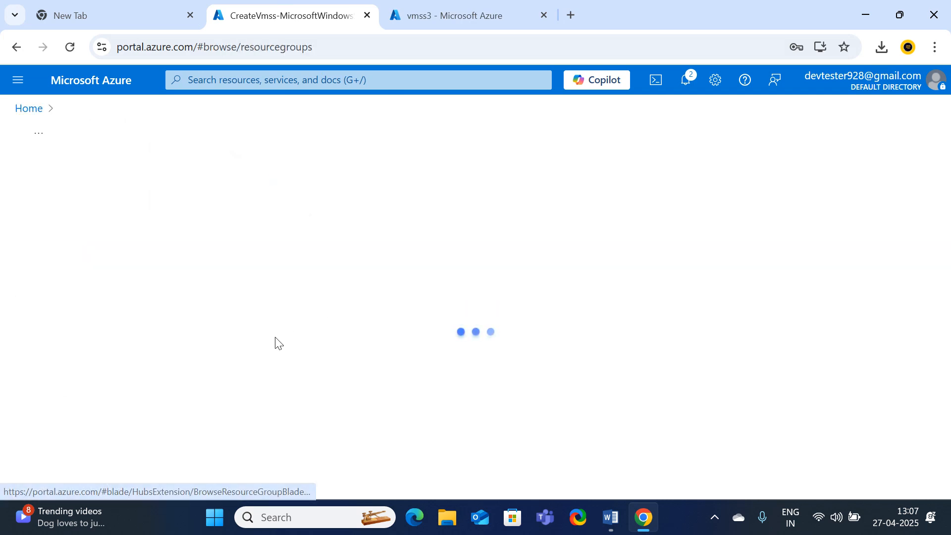
pyautogui.click(80, 344)
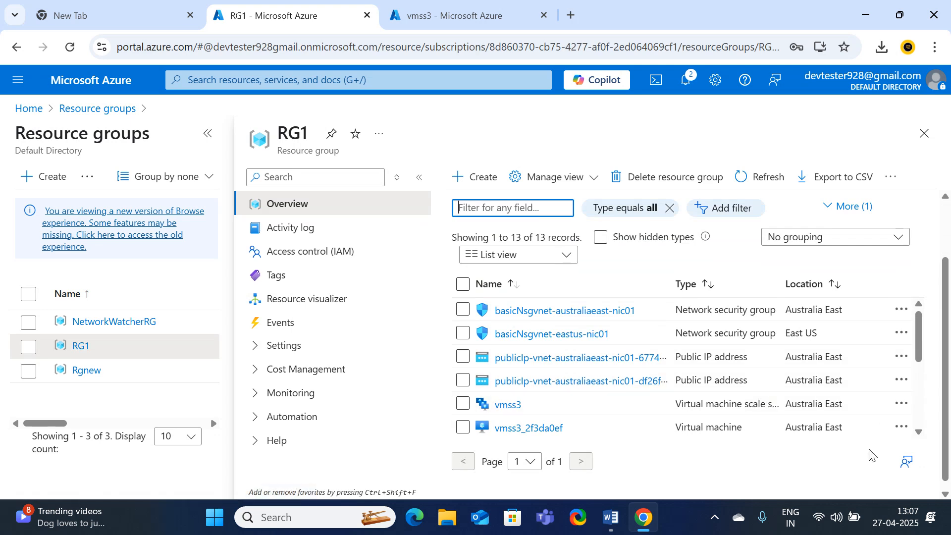
pyautogui.click(25, 109)
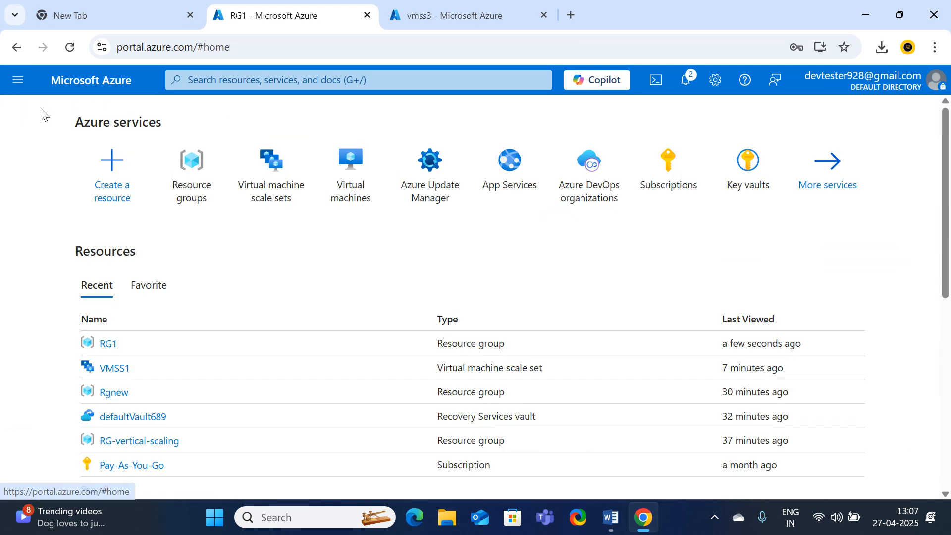
# Stop virtual machine vmss3_c8210d8e from the Virtual machines list
pyautogui.click(380, 196)
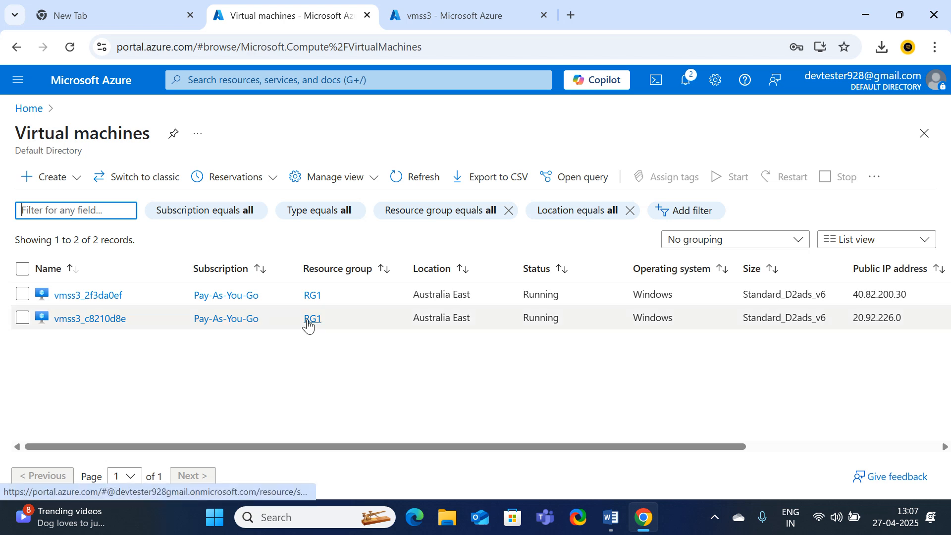
pyautogui.click(22, 317)
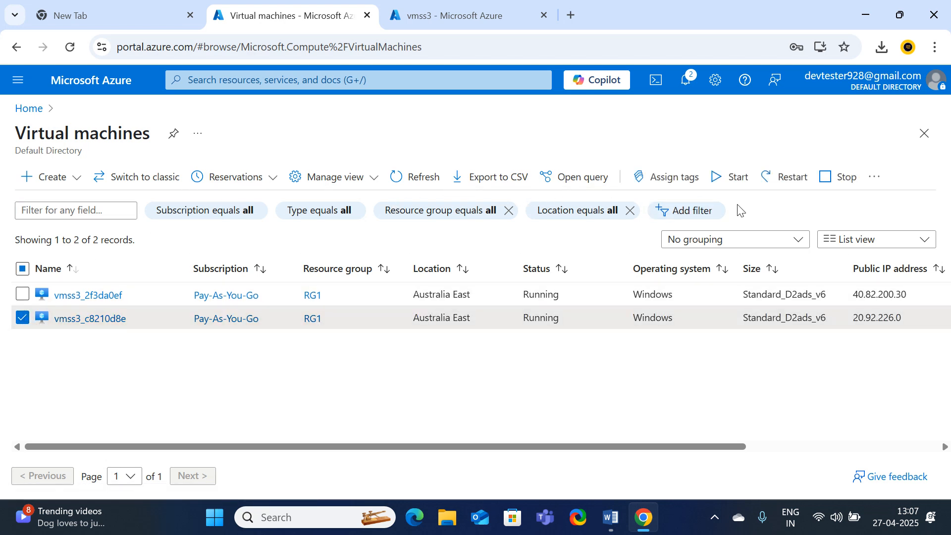
pyautogui.click(838, 189)
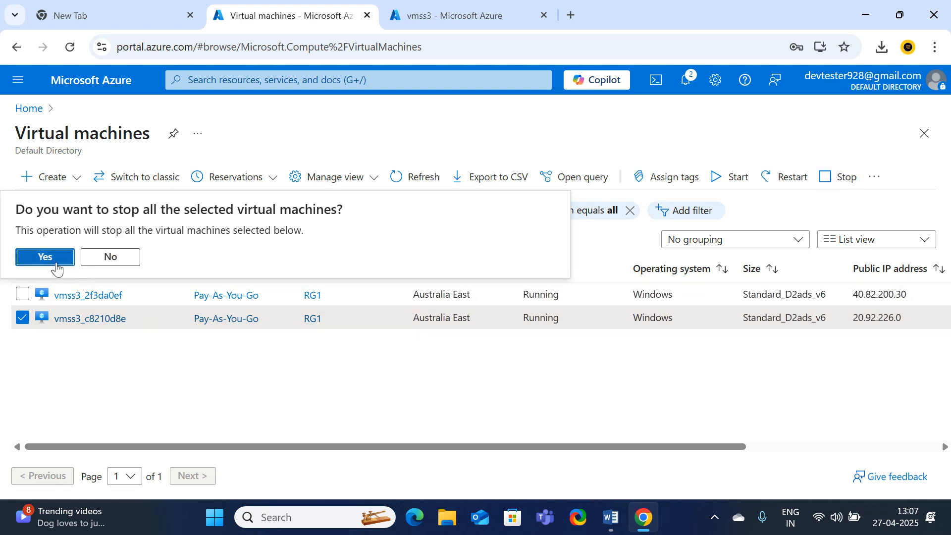
pyautogui.click(45, 256)
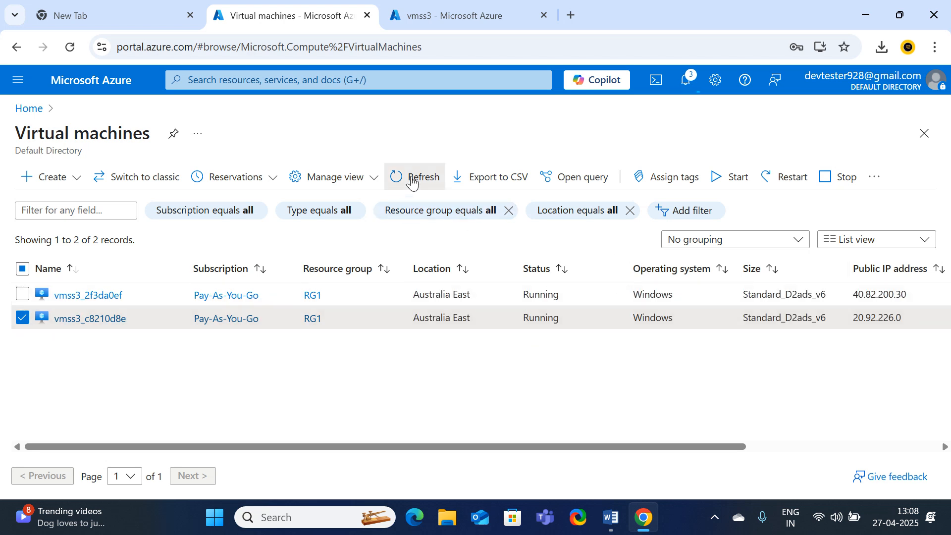
# Refresh the virtual machine list to check the stop status, then return Home
pyautogui.click(414, 180)
pyautogui.click(412, 179)
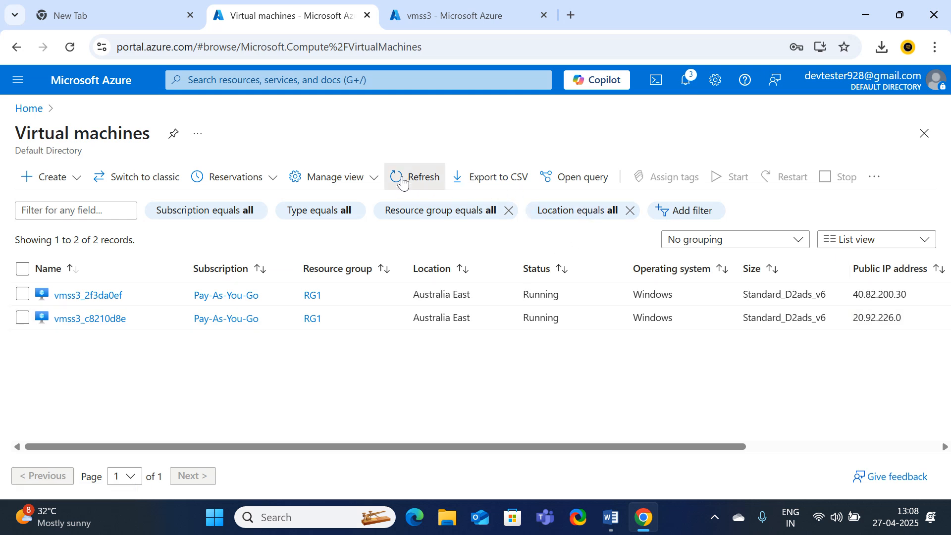
pyautogui.click(402, 177)
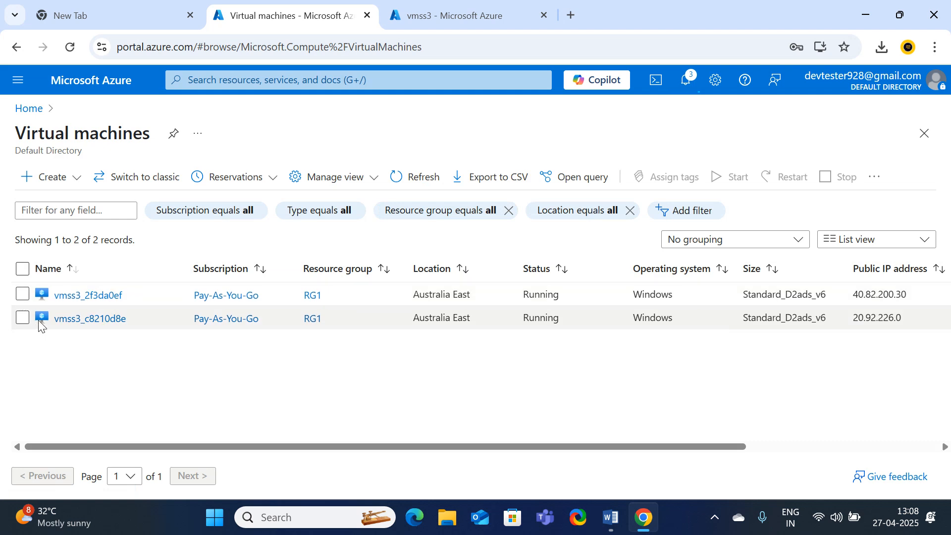
pyautogui.click(29, 108)
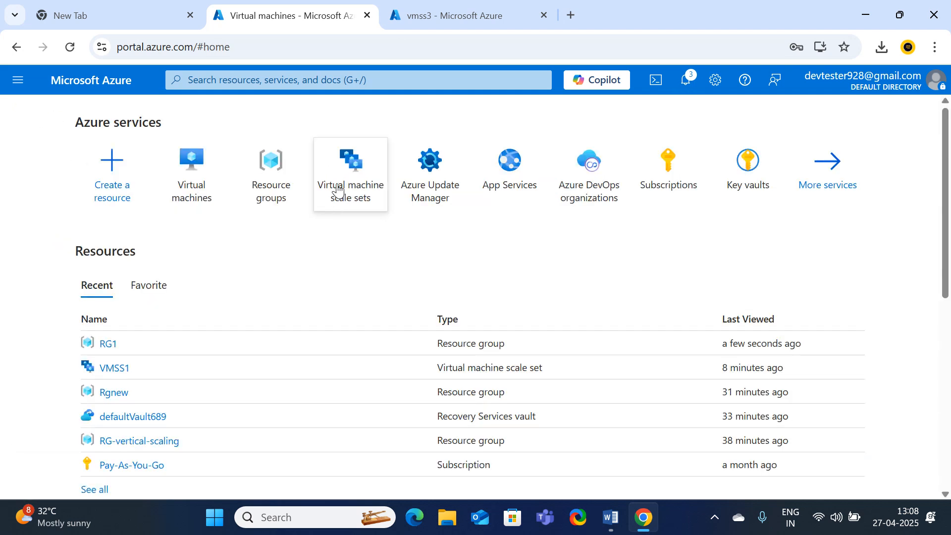
# Check the pending stop command's progress and open the Virtual machines list
pyautogui.click(686, 82)
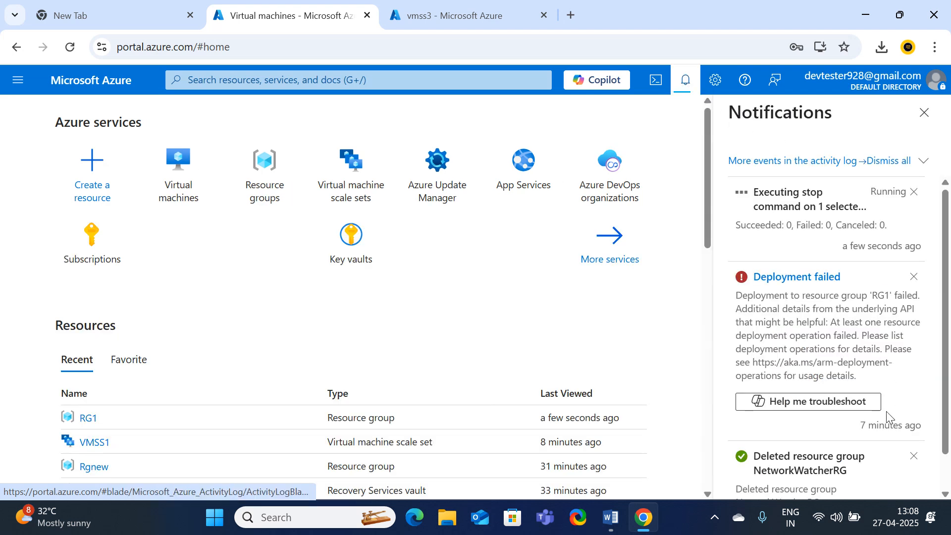
pyautogui.scroll(-1, 886, 413)
pyautogui.scroll(1, 883, 411)
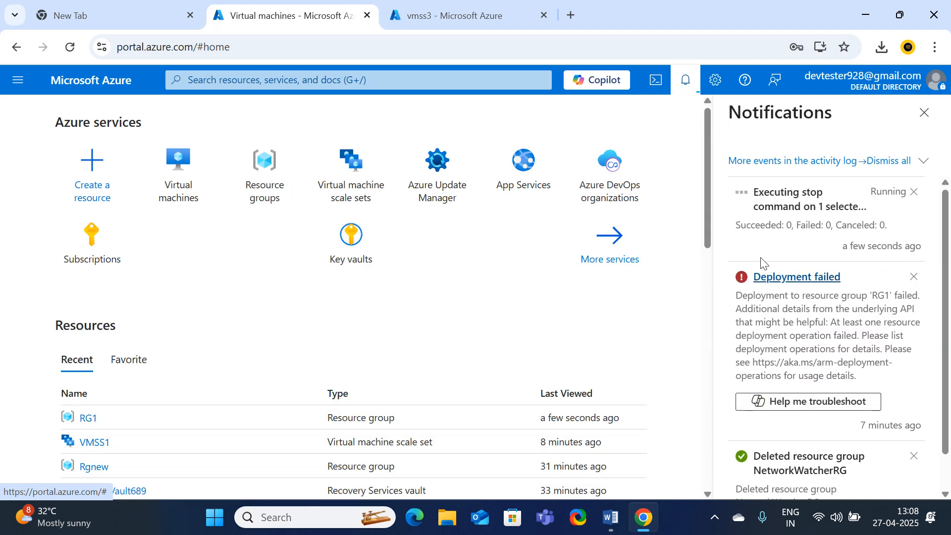
pyautogui.click(179, 165)
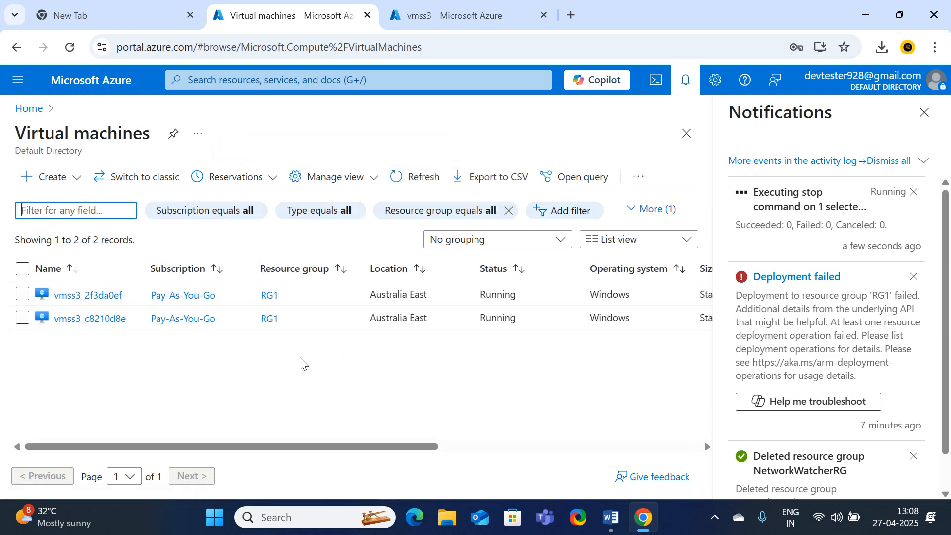
# Stop vmss3_2f3da0ef from its details page and return to the Virtual machines list
pyautogui.click(22, 295)
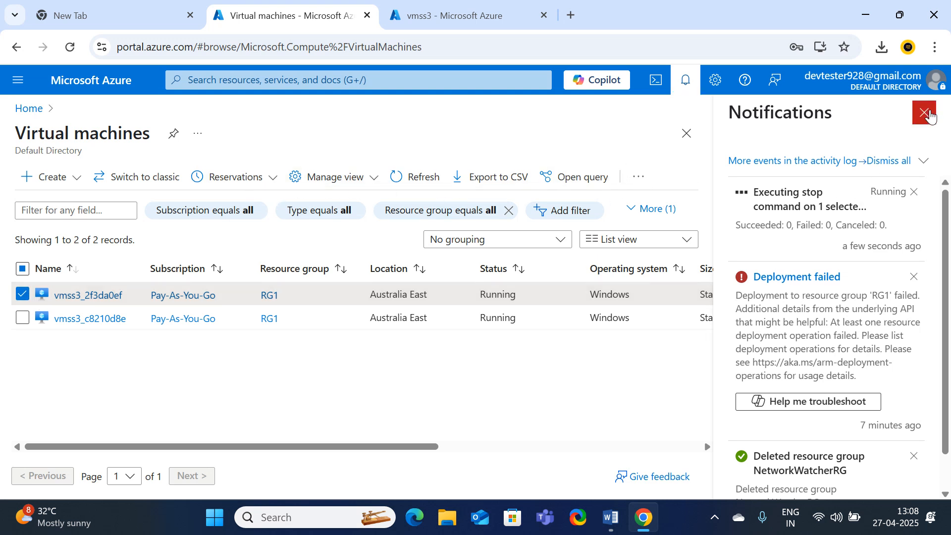
pyautogui.click(924, 112)
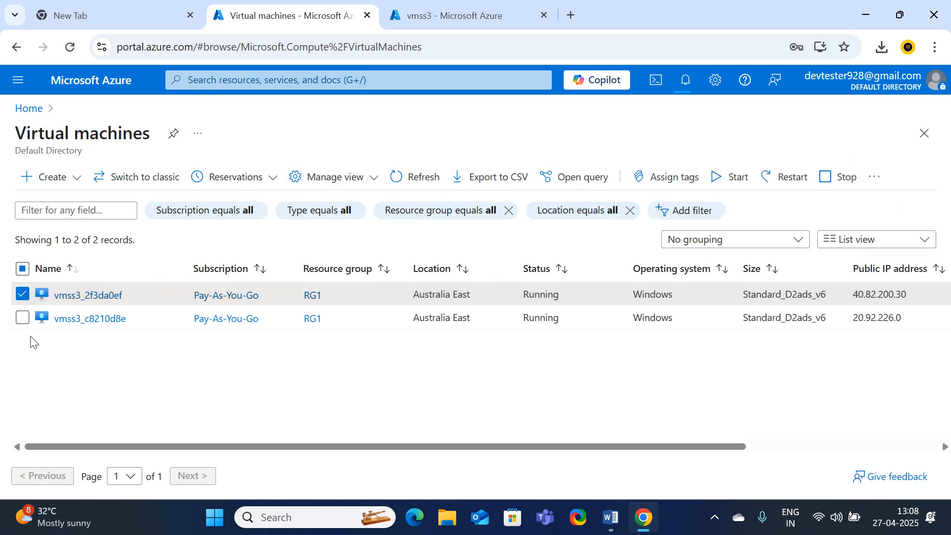
pyautogui.click(74, 295)
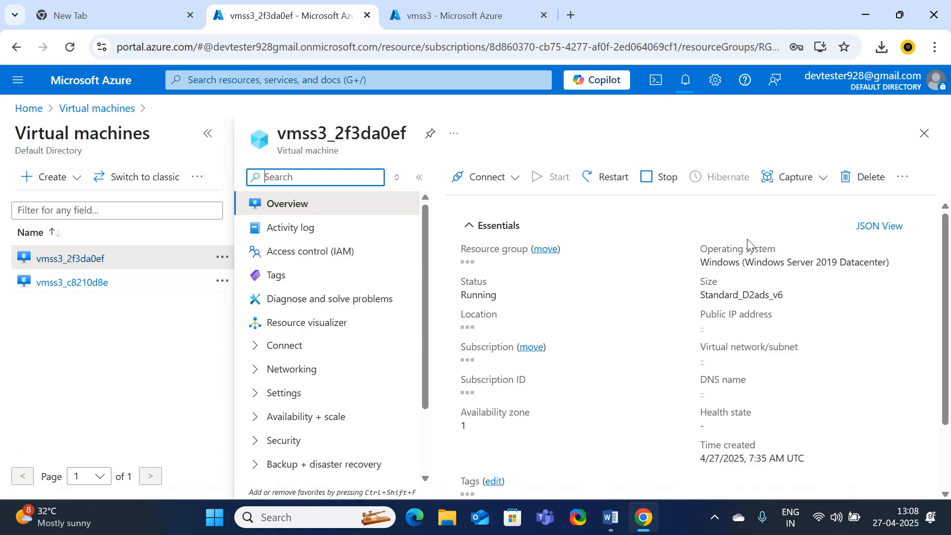
pyautogui.click(667, 204)
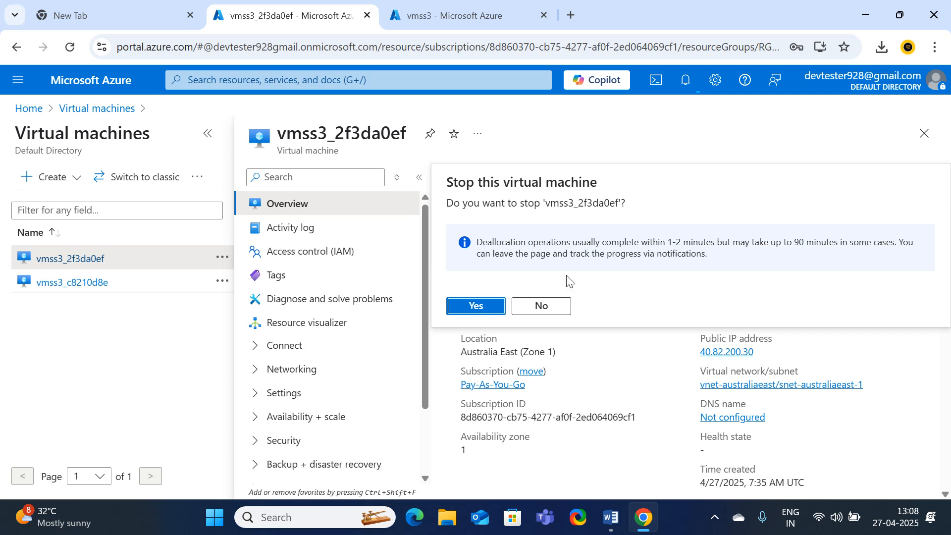
pyautogui.click(486, 307)
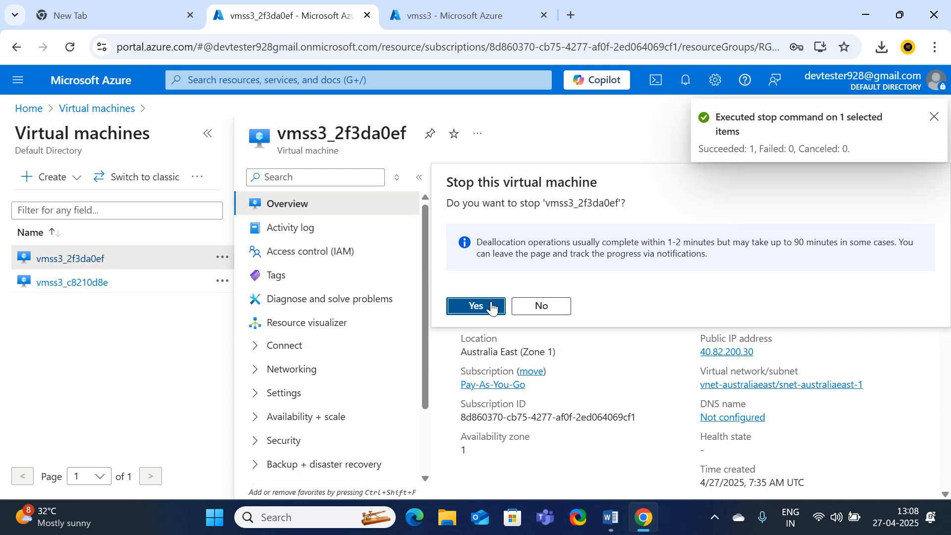
pyautogui.click(492, 307)
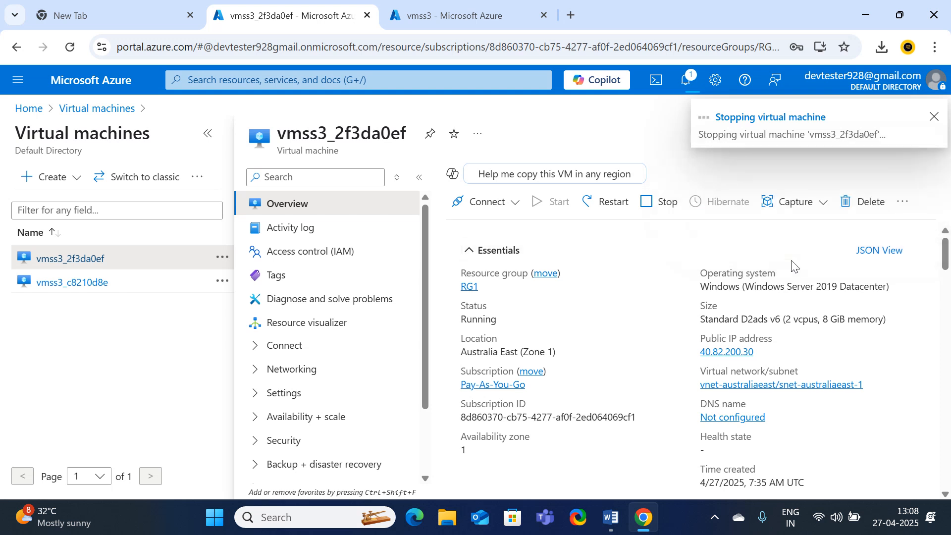
pyautogui.click(115, 109)
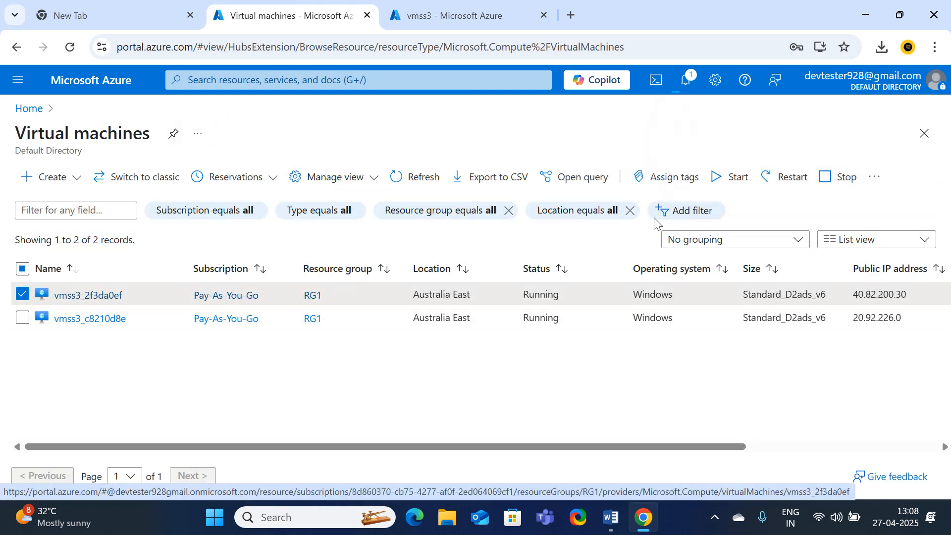
# Refresh the list until vmss3_c8210d8e shows Stopped (deallocated), staying in this view
pyautogui.click(411, 183)
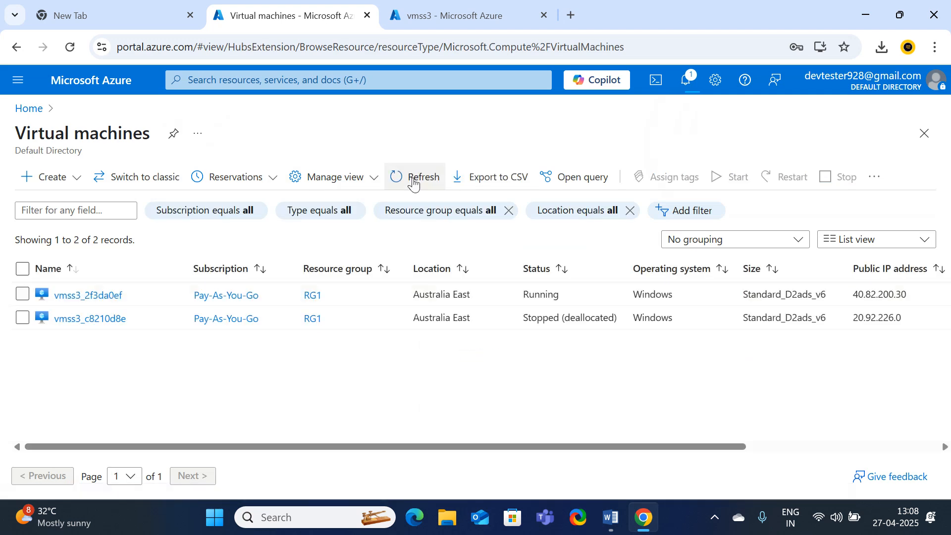
pyautogui.click(414, 183)
pyautogui.click(403, 180)
pyautogui.click(404, 179)
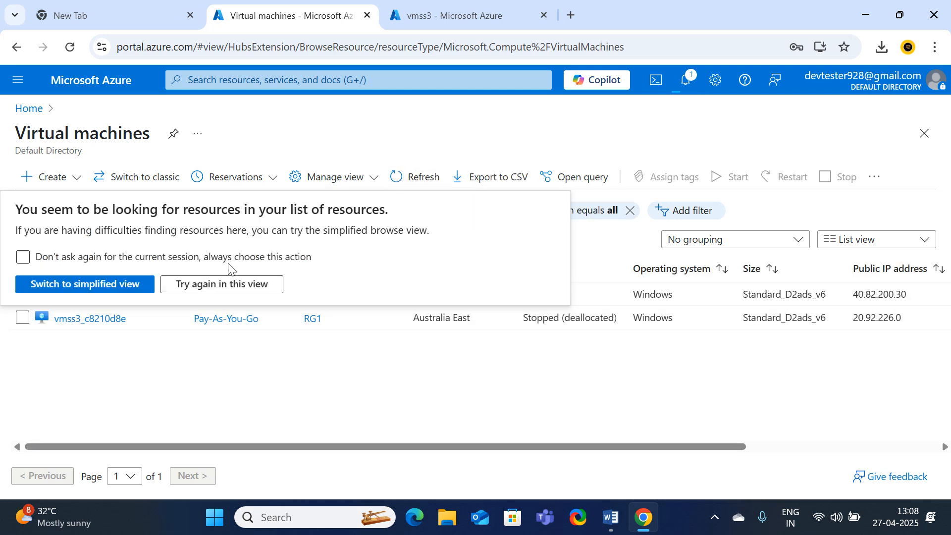
pyautogui.click(266, 292)
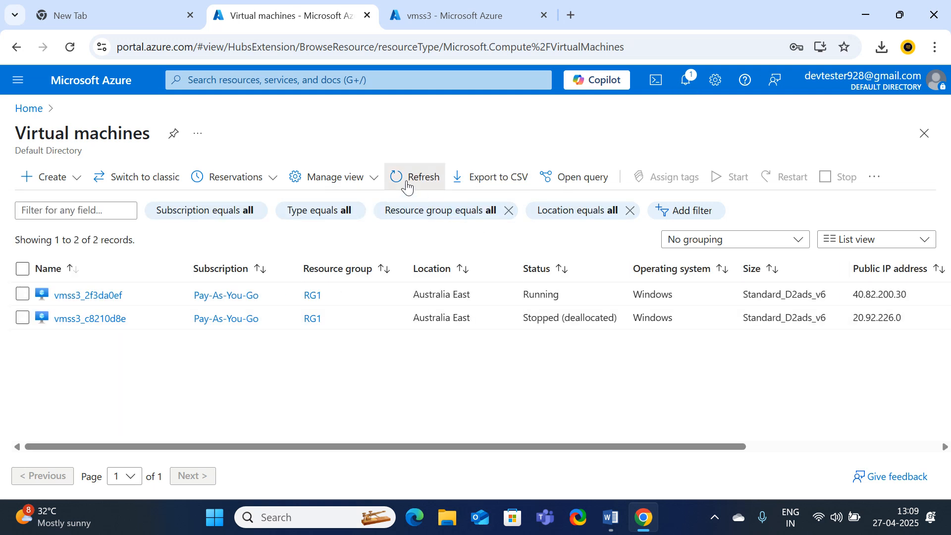
pyautogui.click(407, 187)
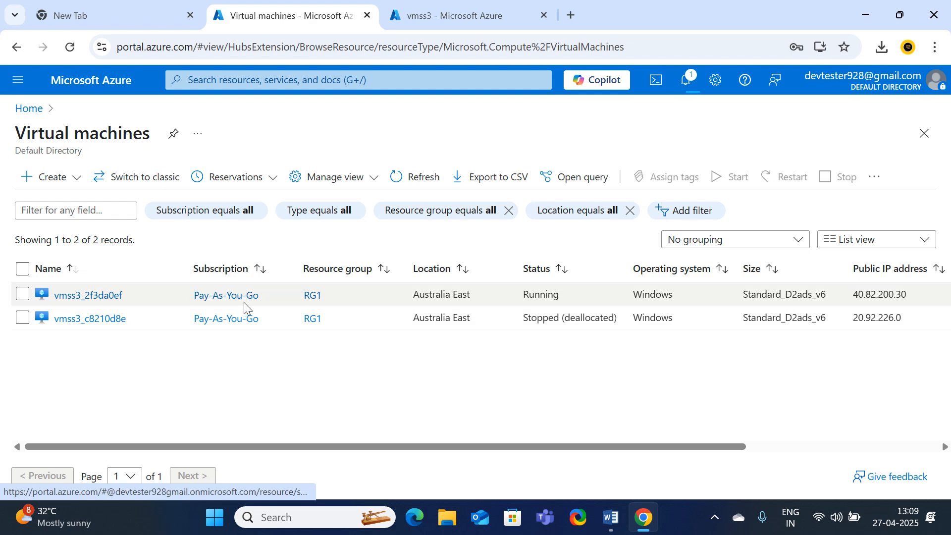
# Confirm vmss3 appears under Virtual machine scale sets, then reopen the Virtual machines list
pyautogui.click(29, 109)
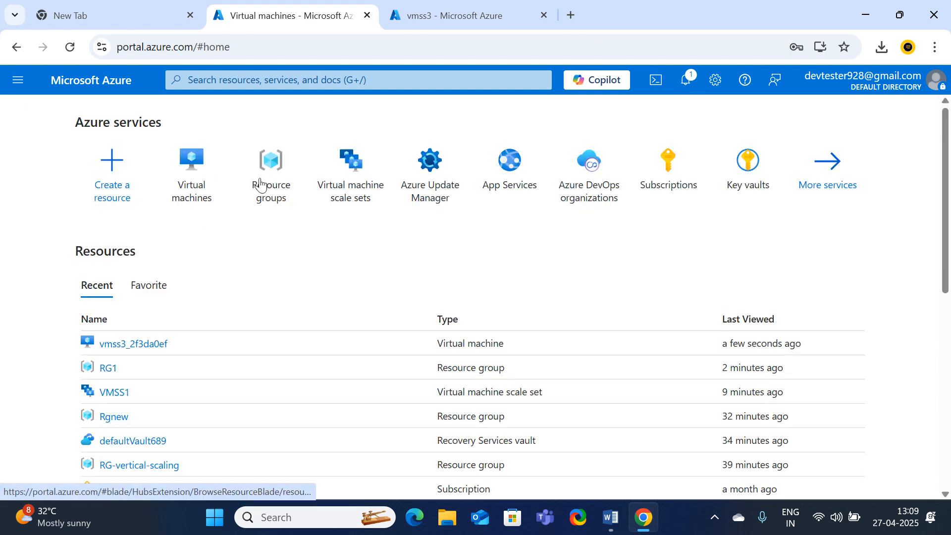
pyautogui.click(70, 46)
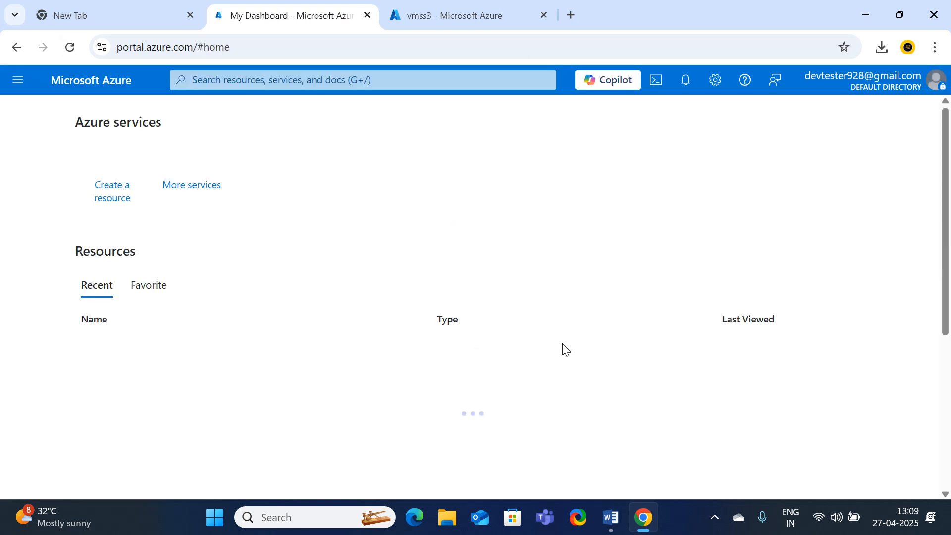
pyautogui.click(352, 186)
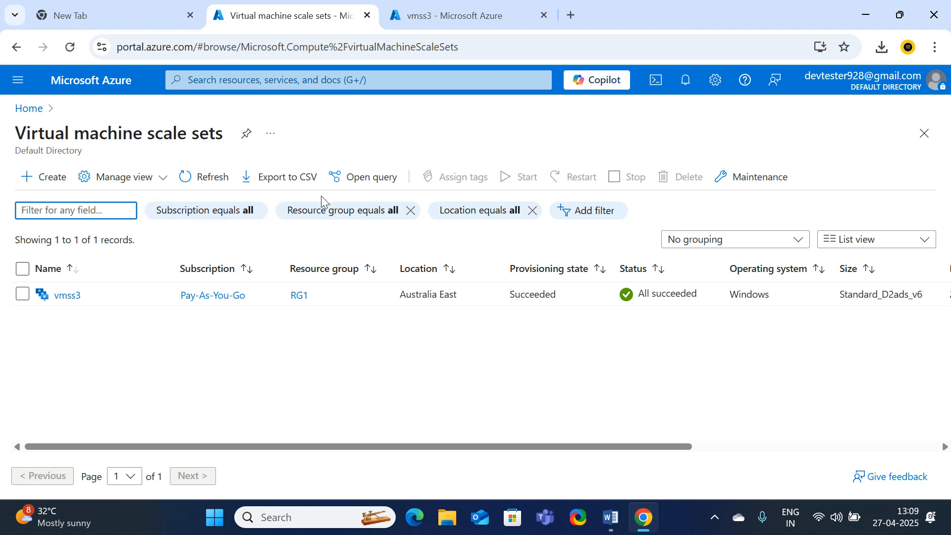
pyautogui.click(29, 108)
pyautogui.click(251, 191)
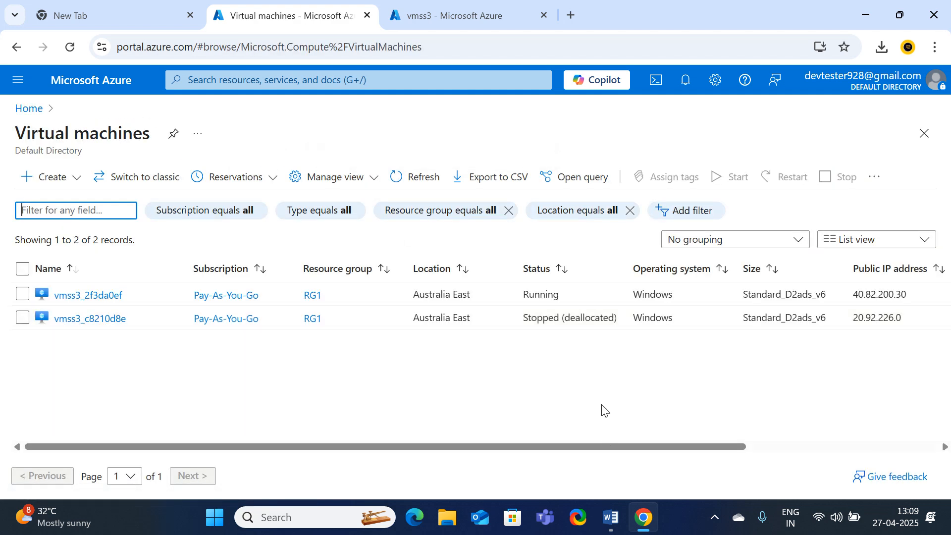
pyautogui.moveTo(602, 409); pyautogui.dragTo(826, 468)
pyautogui.click(644, 473)
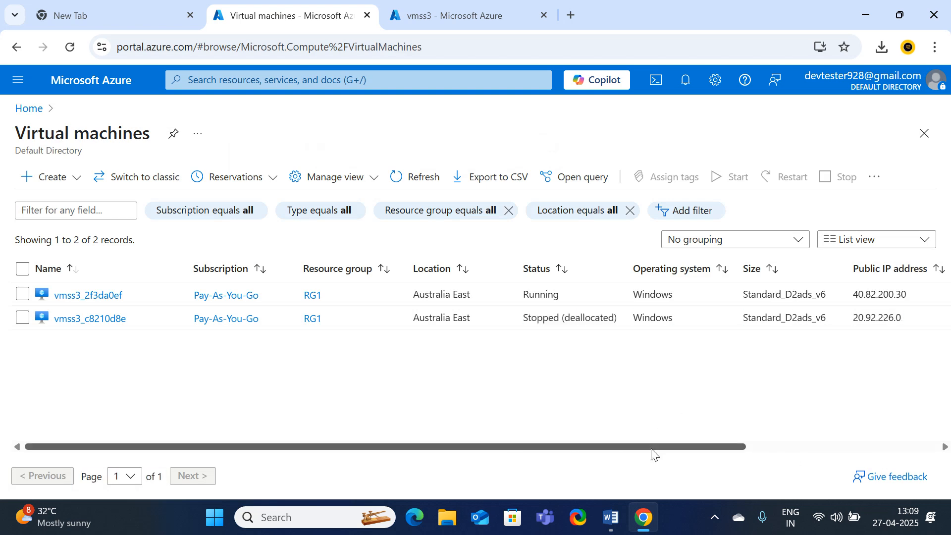
pyautogui.moveTo(658, 443); pyautogui.dragTo(883, 445)
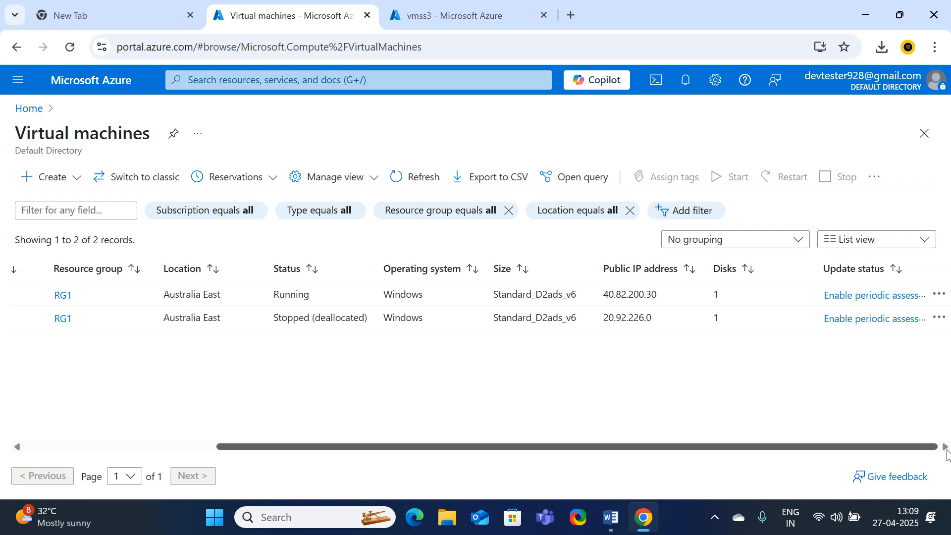
pyautogui.moveTo(947, 450); pyautogui.dragTo(15, 467)
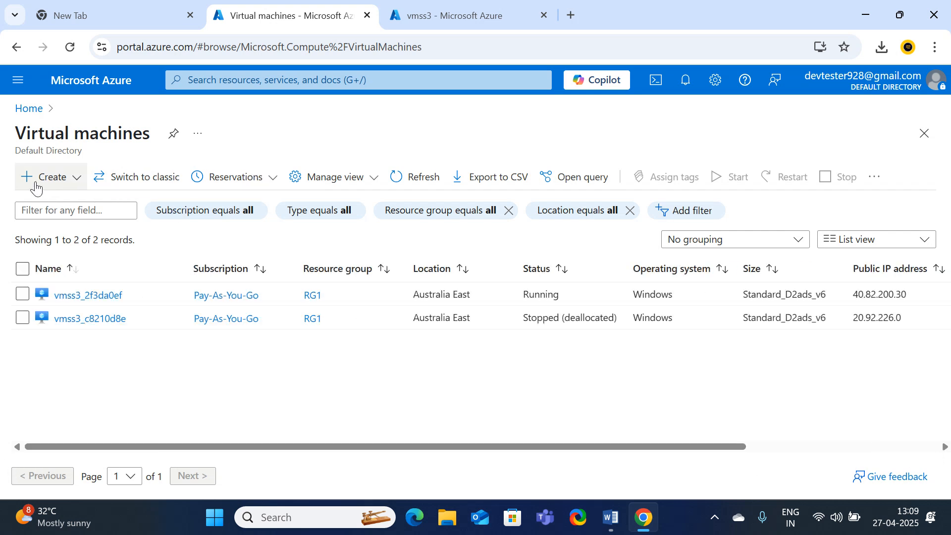
# Refresh until vmss3_c8210d8e and vmss3_2f3da0ef both show Stopped (deallocated), then go Home
pyautogui.click(415, 180)
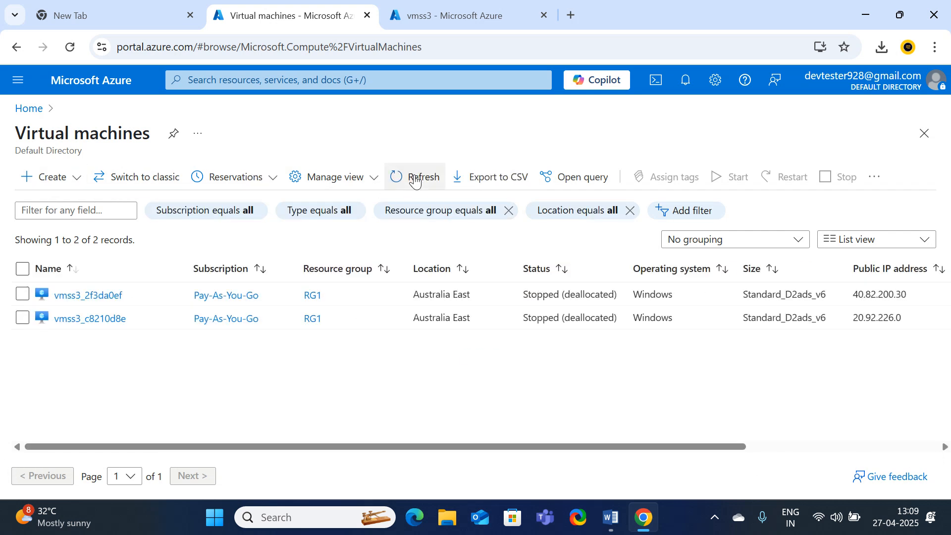
pyautogui.click(415, 180)
pyautogui.click(415, 180)
pyautogui.click(415, 180)
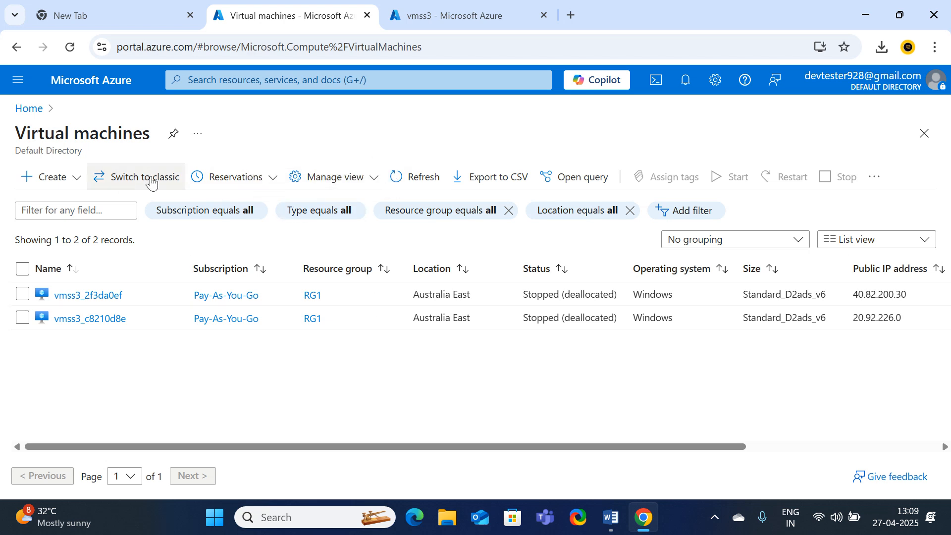
pyautogui.click(435, 184)
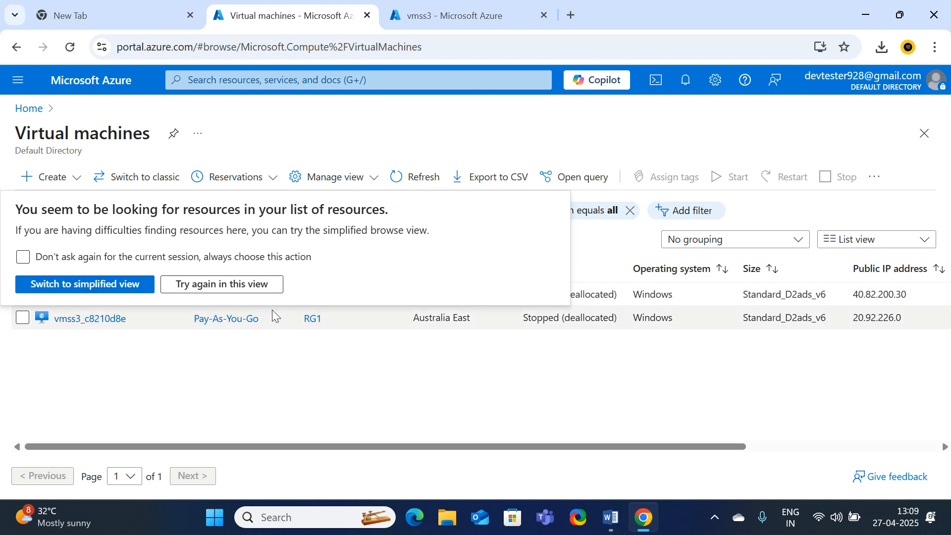
pyautogui.click(221, 284)
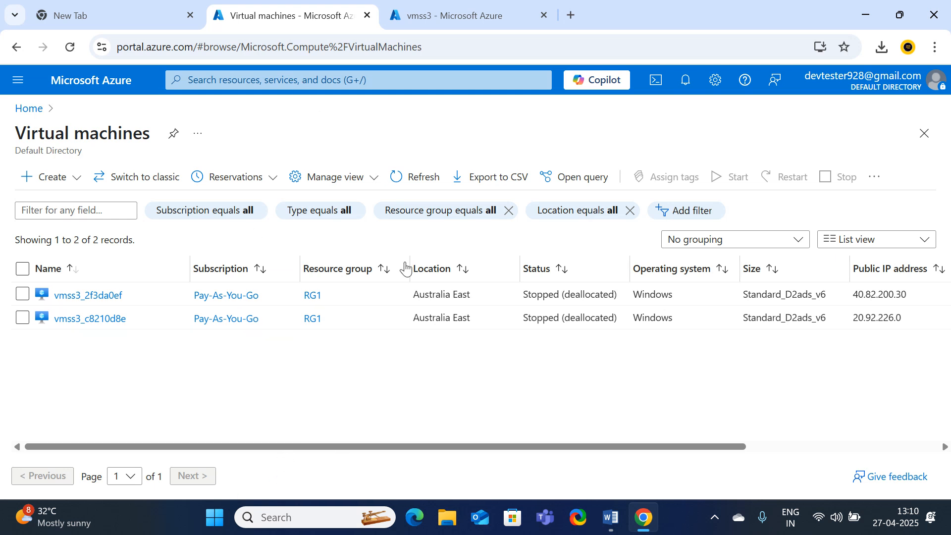
pyautogui.click(30, 110)
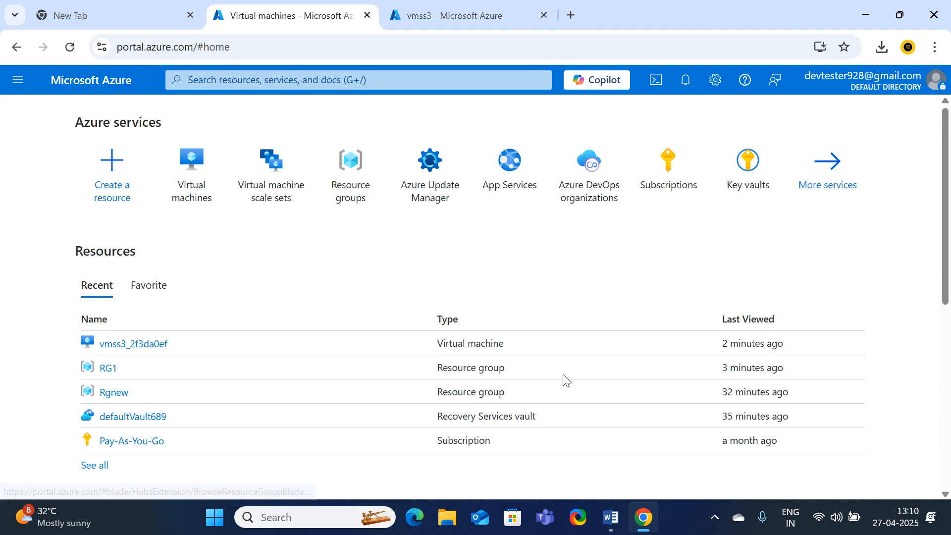